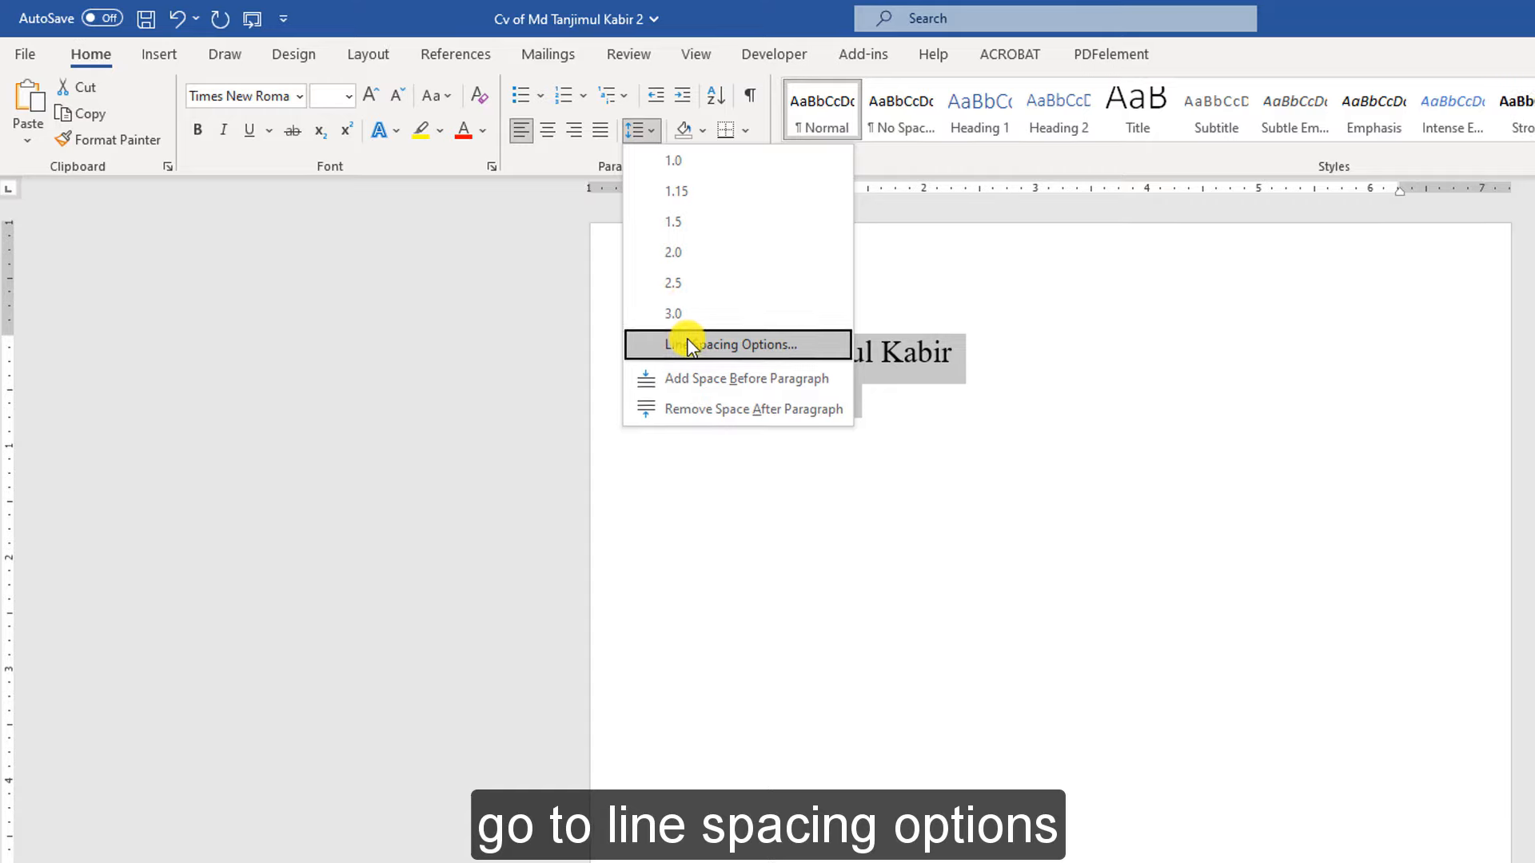
Turn on 'Don't add space between paragraphs of the same style' and start a new line below the email
left_click(691, 344)
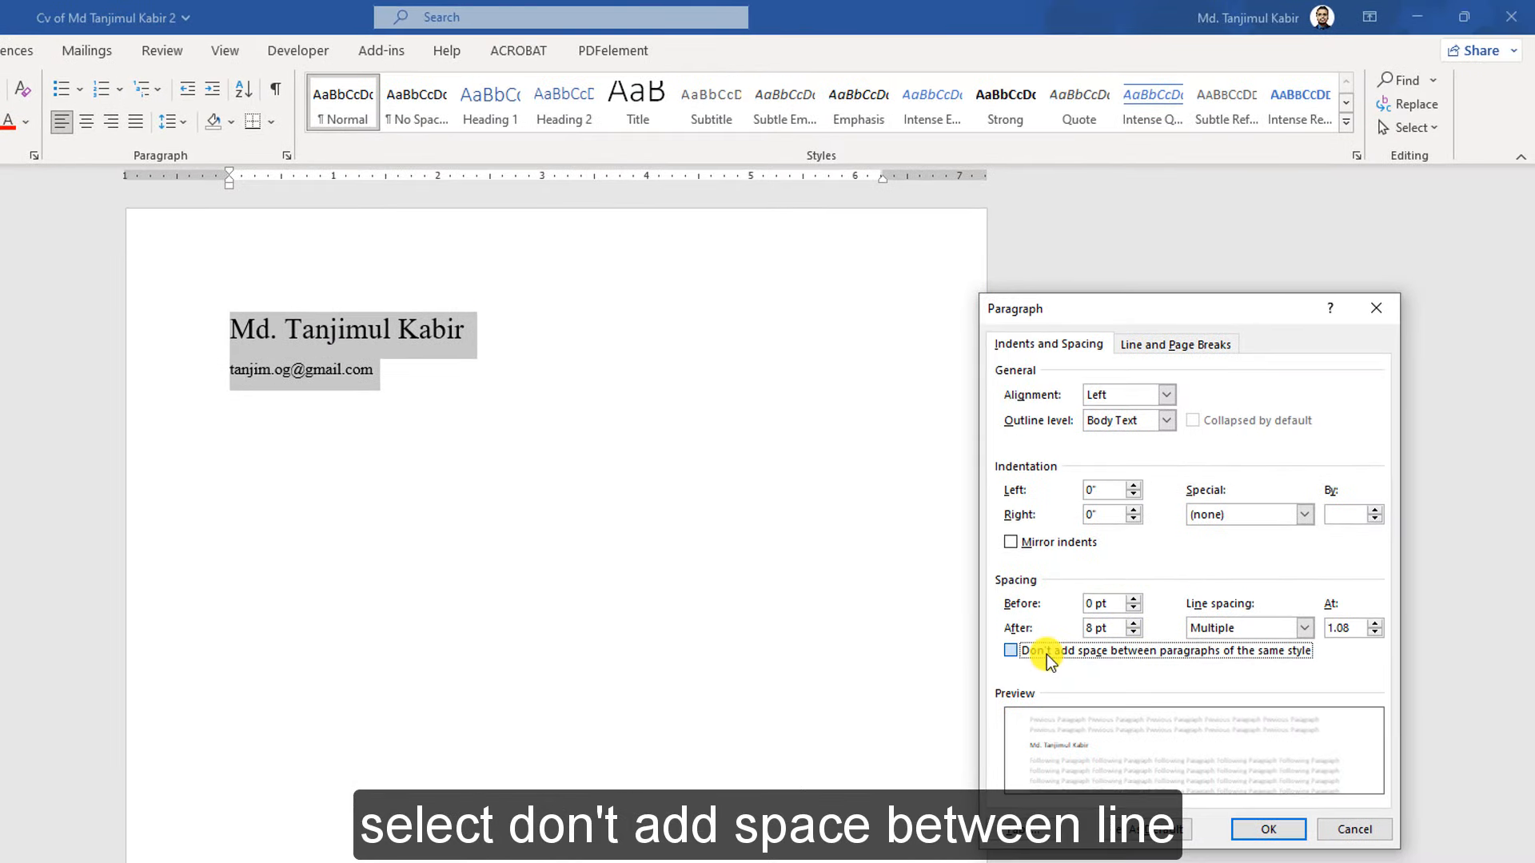
left_click(1047, 654)
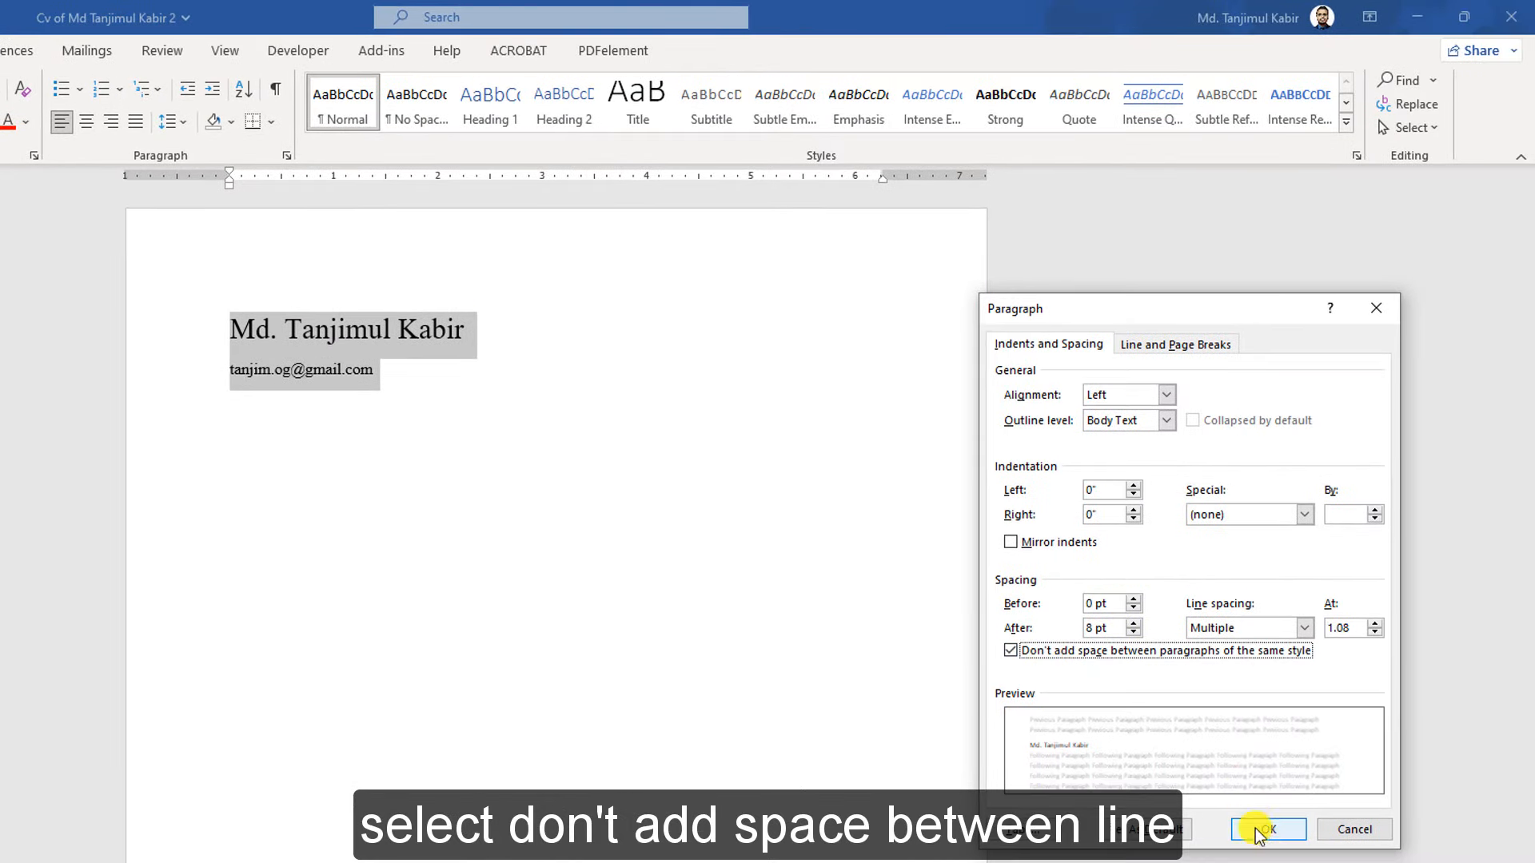
left_click(1263, 828)
left_click(637, 368)
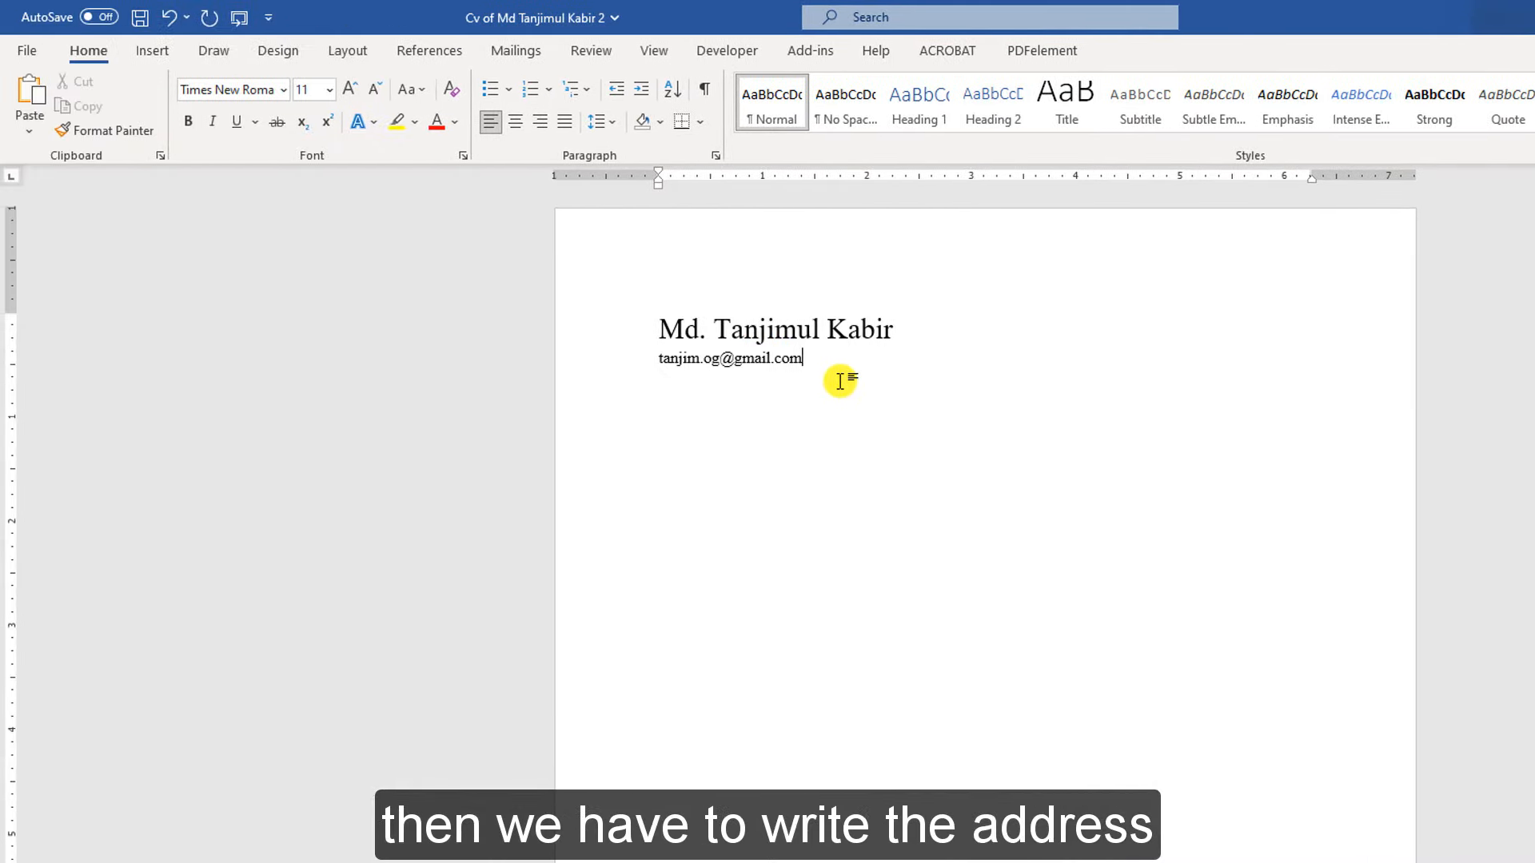
key("Return")
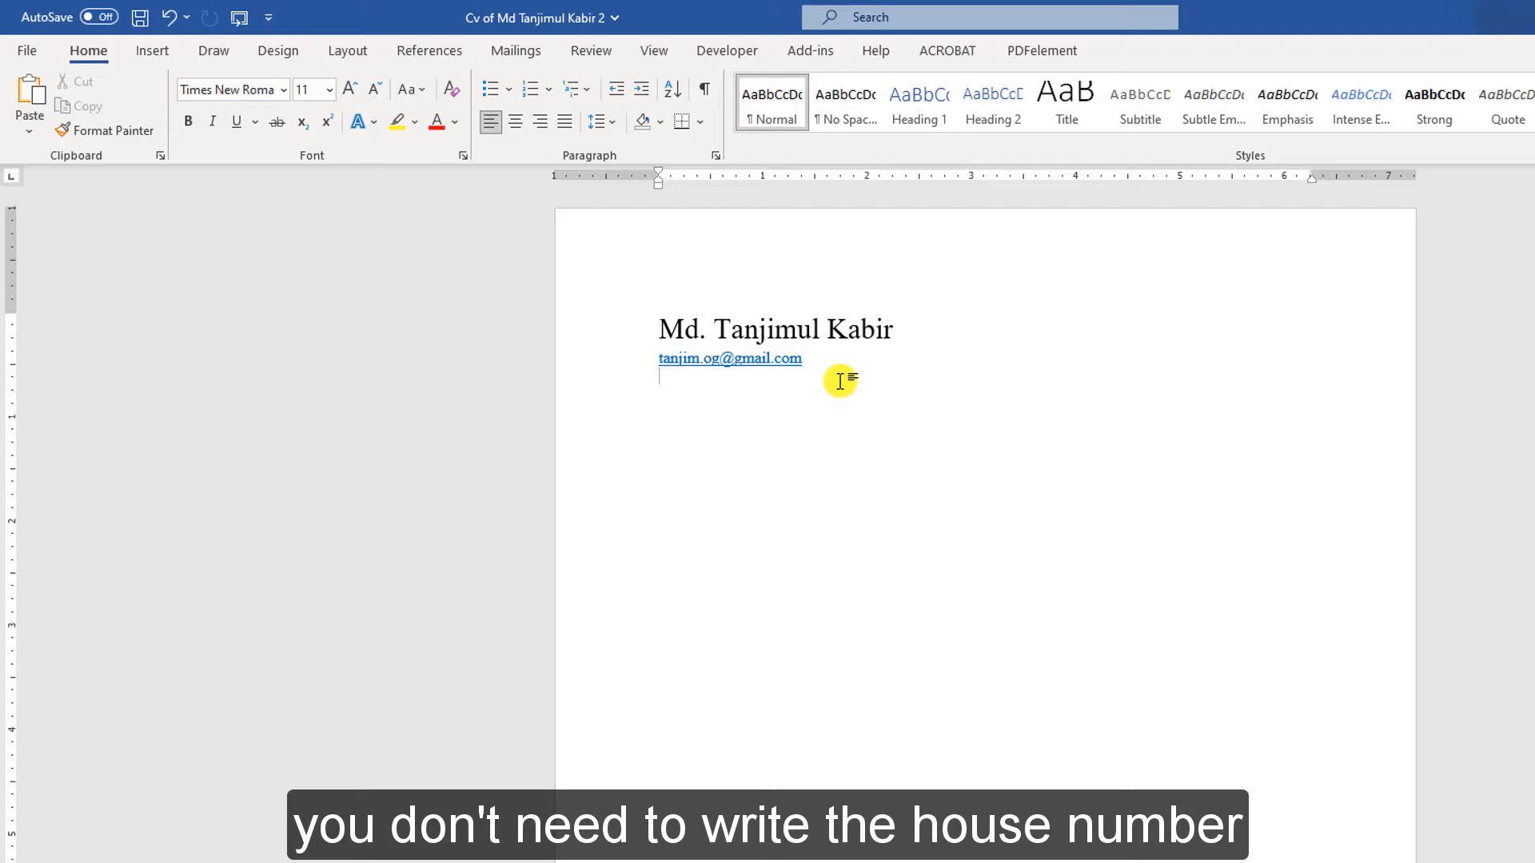
Type the address 'Aftabnagar, Dhak' on the new line below the email
type("House")
key("BackSpace")
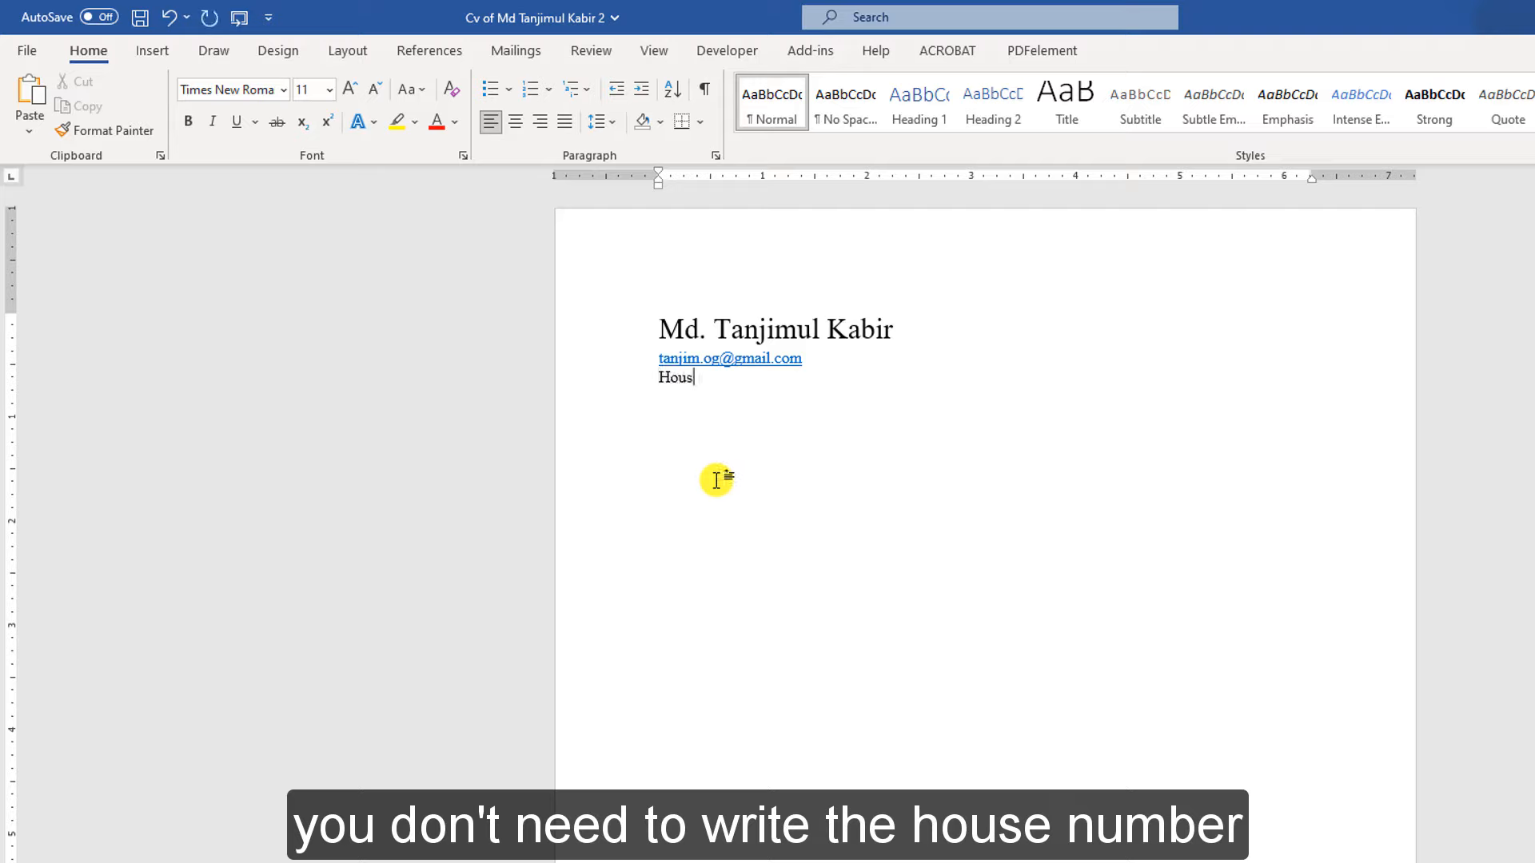
key("BackSpace")
key("BackSpace")
key("BackSpace")
key("BackSpace")
type("Aftabnagar, Dhaka.")
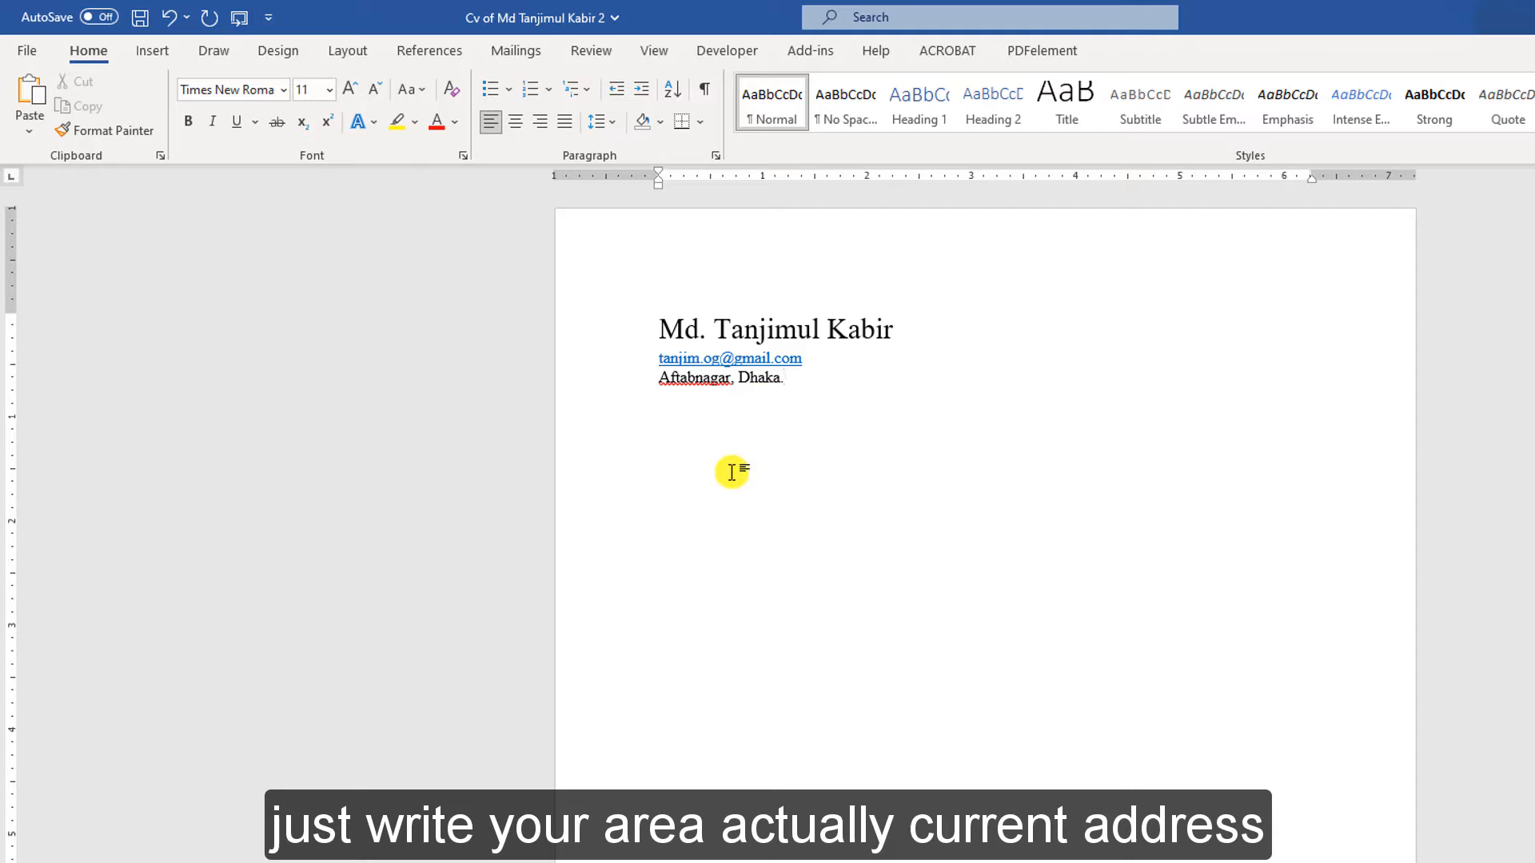
Add a tabbed 'Cell No:' entry with the phone number beside the email, and tab across the address line
double_click(856, 360)
key("Tab")
key("Tab")
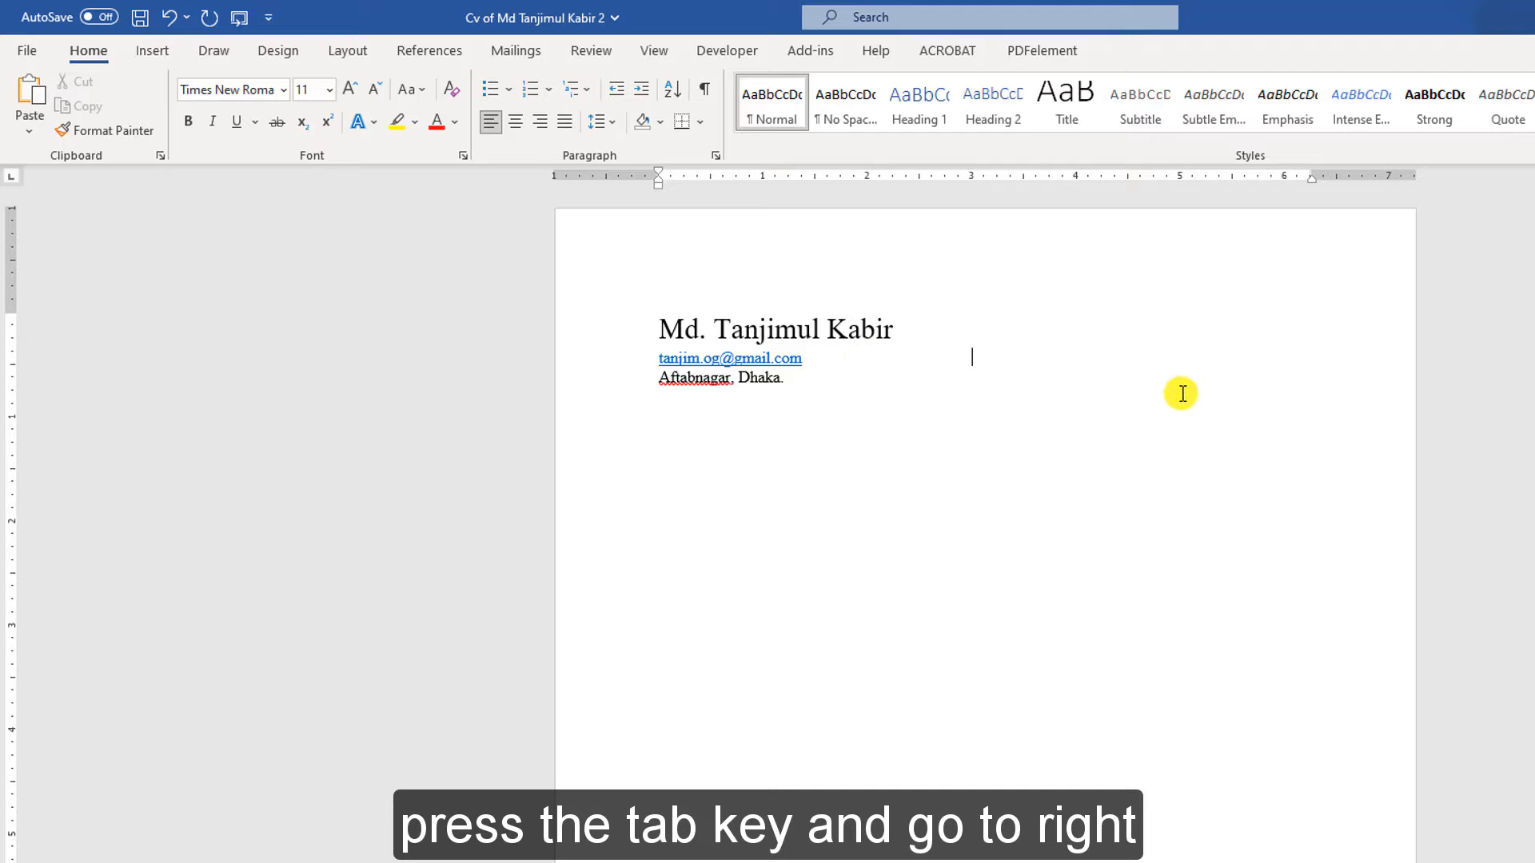
key("Tab")
key("Tab")
key("Tab")
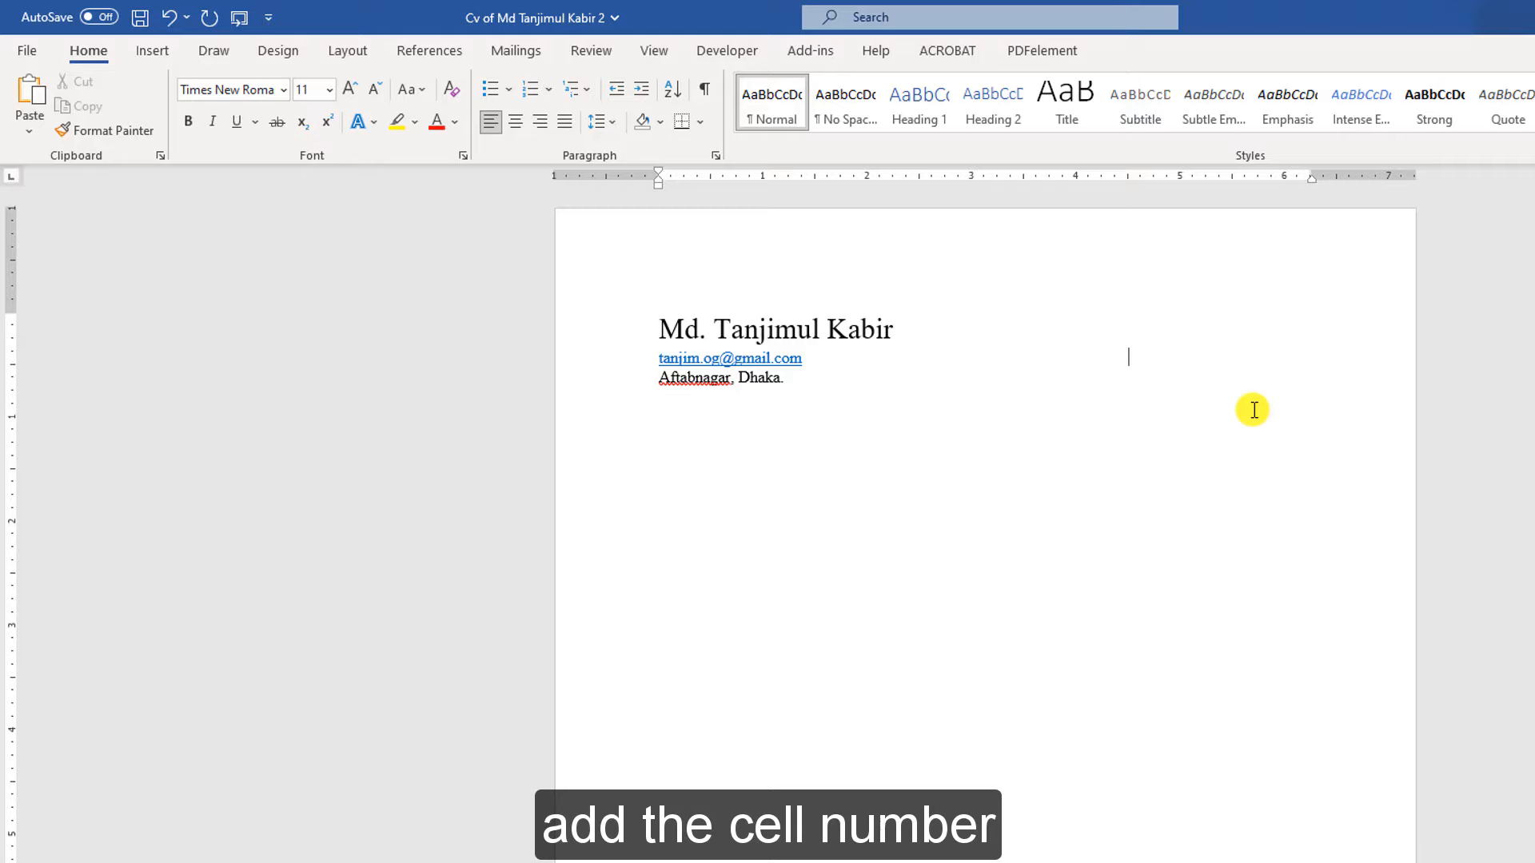
type("Cell No: 01721-000000")
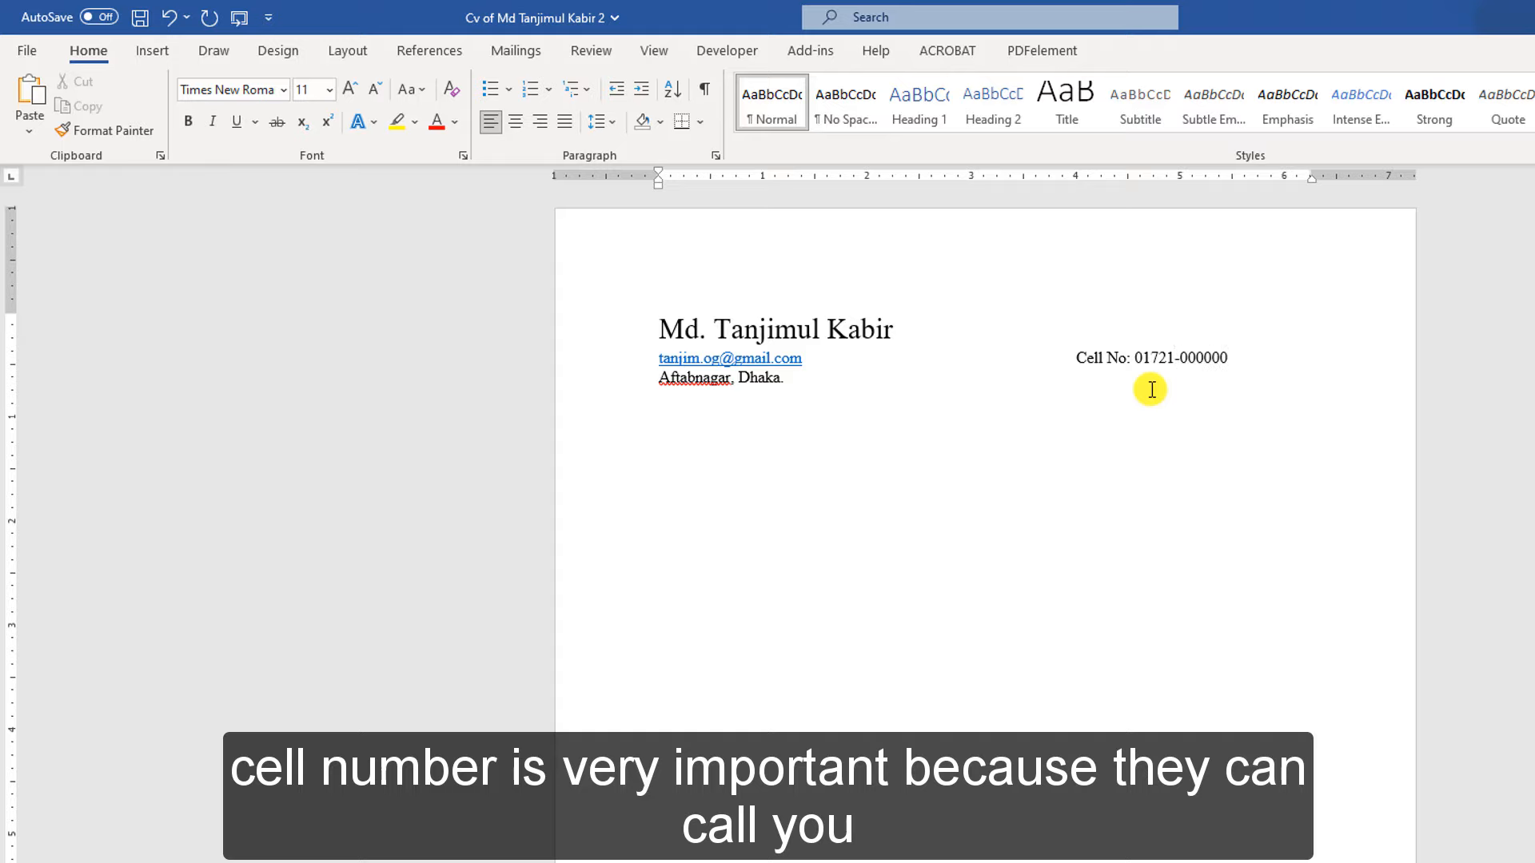
key("Down")
key("Tab")
key("Tab")
key("Tab")
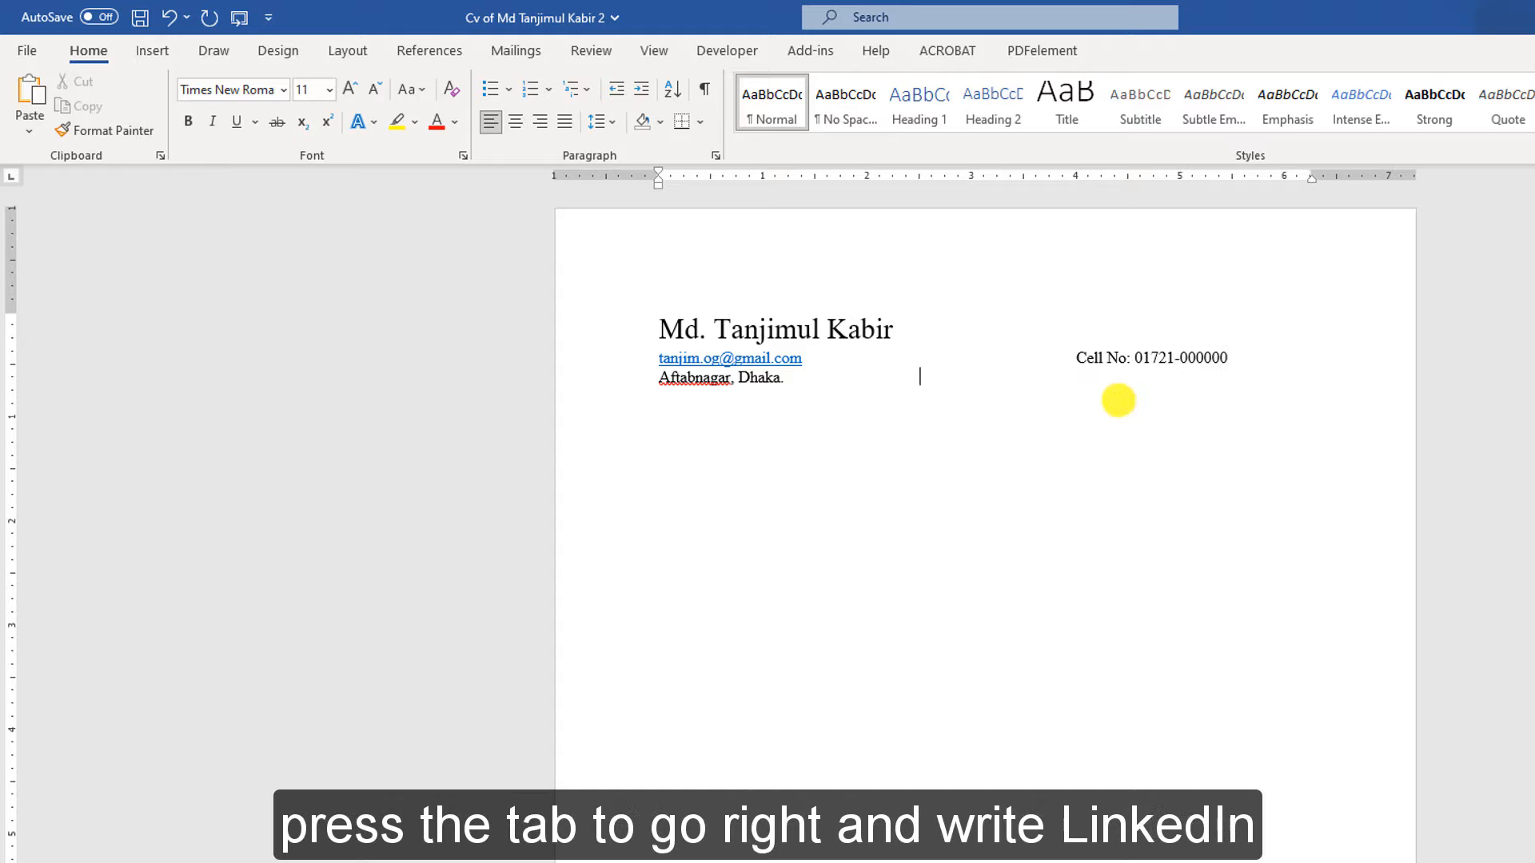
key("Tab")
Type the 'LinkedIn:' label and select the LinkedIn profile link in the finished CV
type("LinkedIn:")
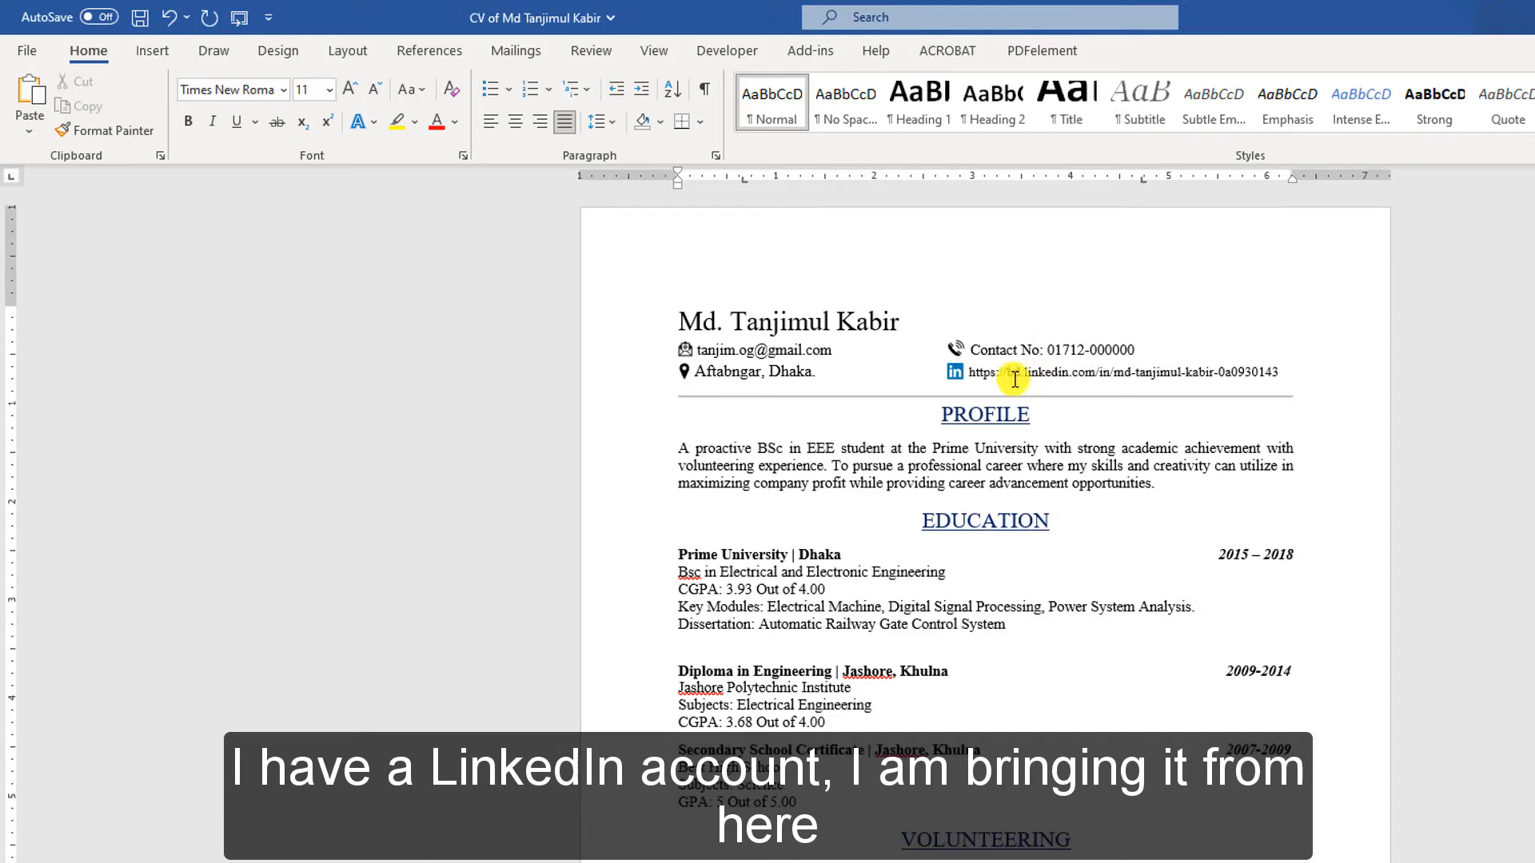
left_click_drag(969, 372, 1279, 373)
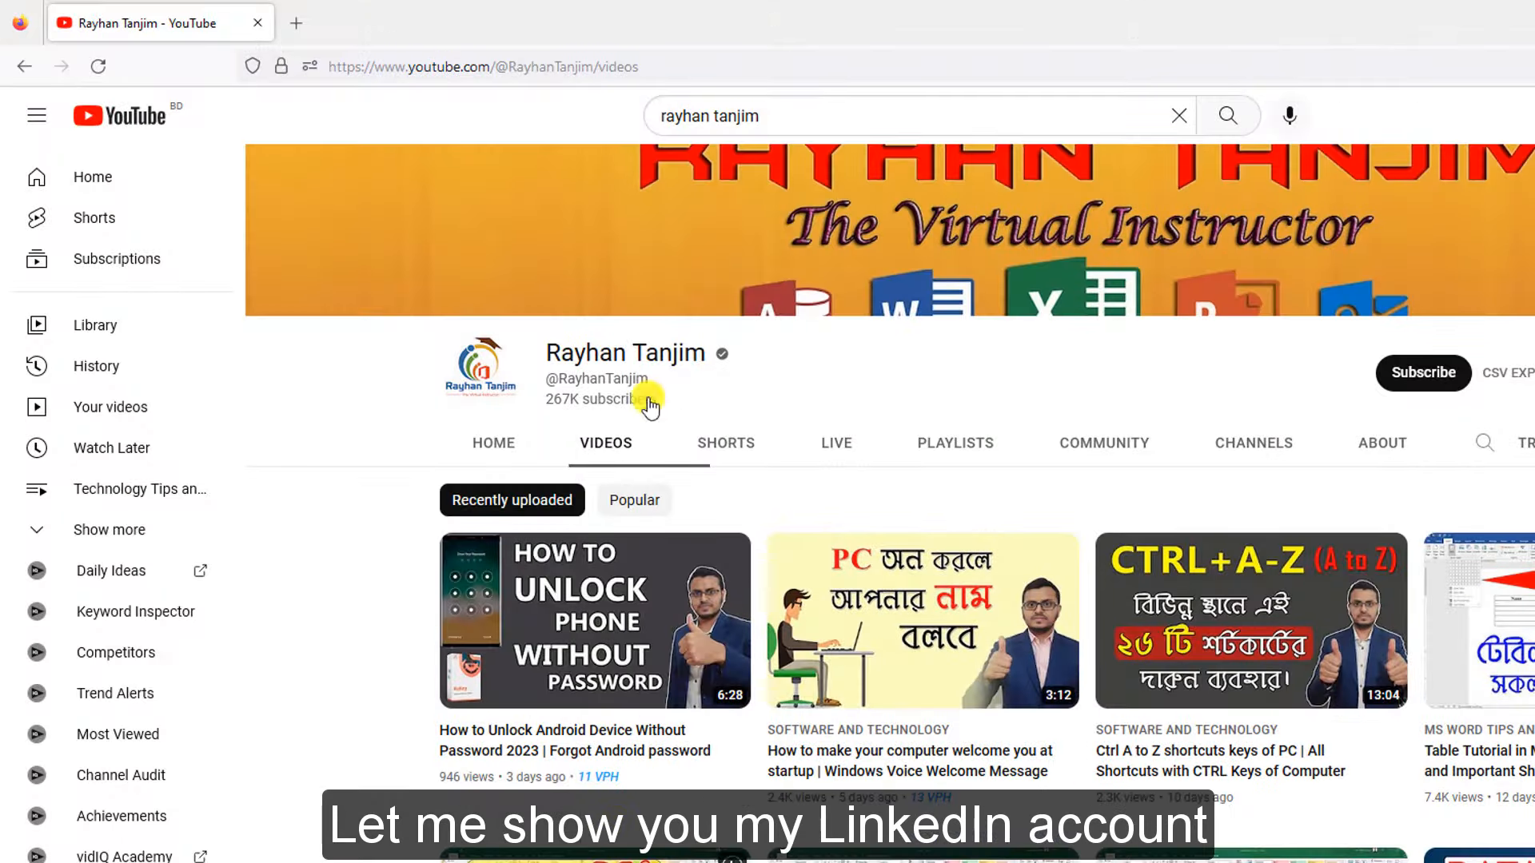
Open the copied LinkedIn profile link in a new browser tab with Paste and Go
left_click(295, 22)
right_click(344, 64)
left_click(415, 226)
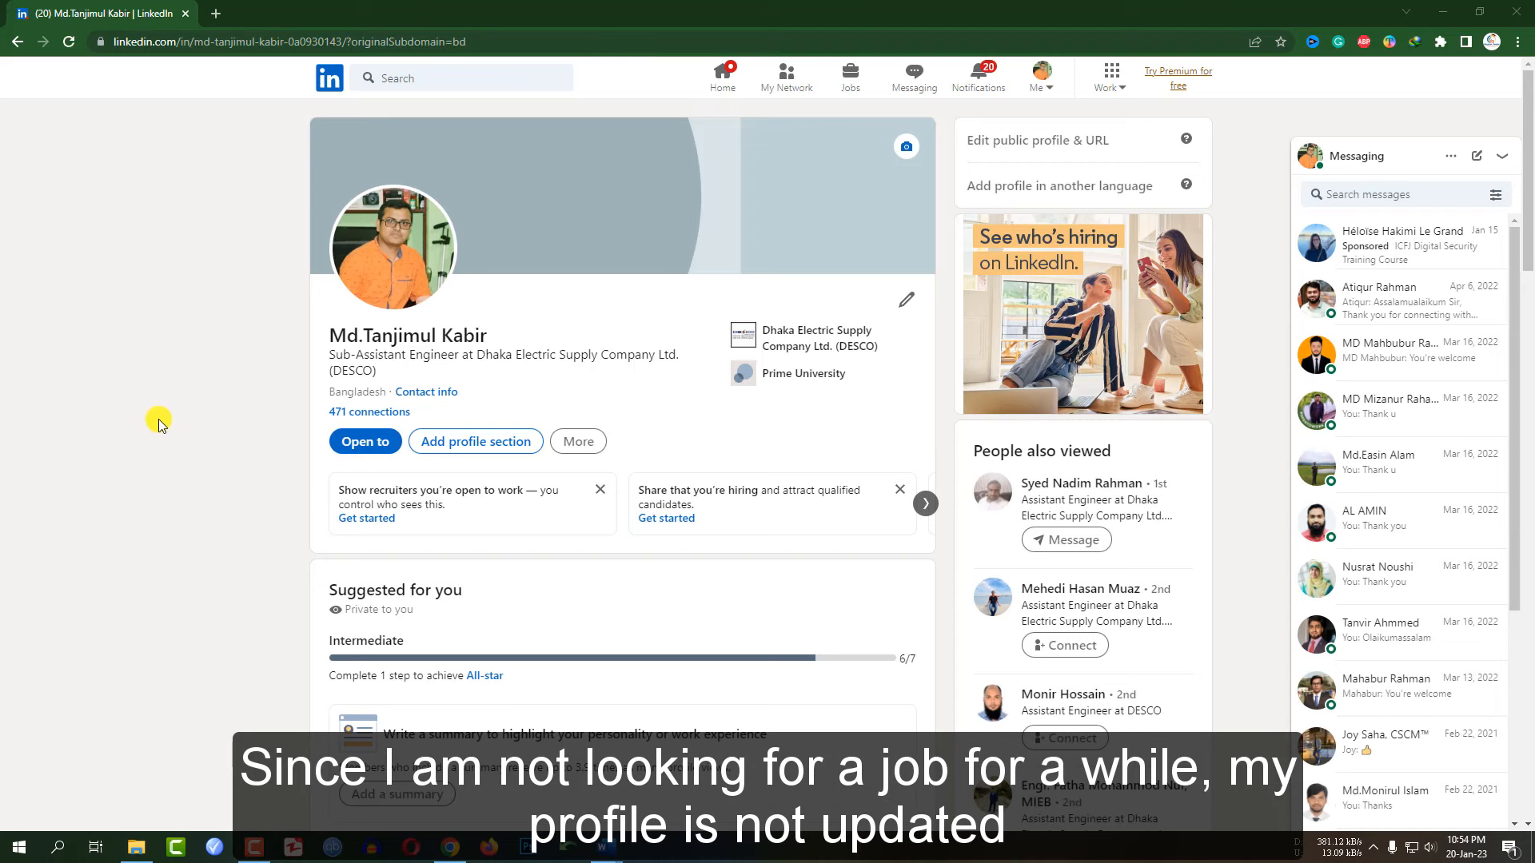
Look through the profile's experience and education, go to the Home feed, then minimize the browser
scroll(298, 436, "down", 5)
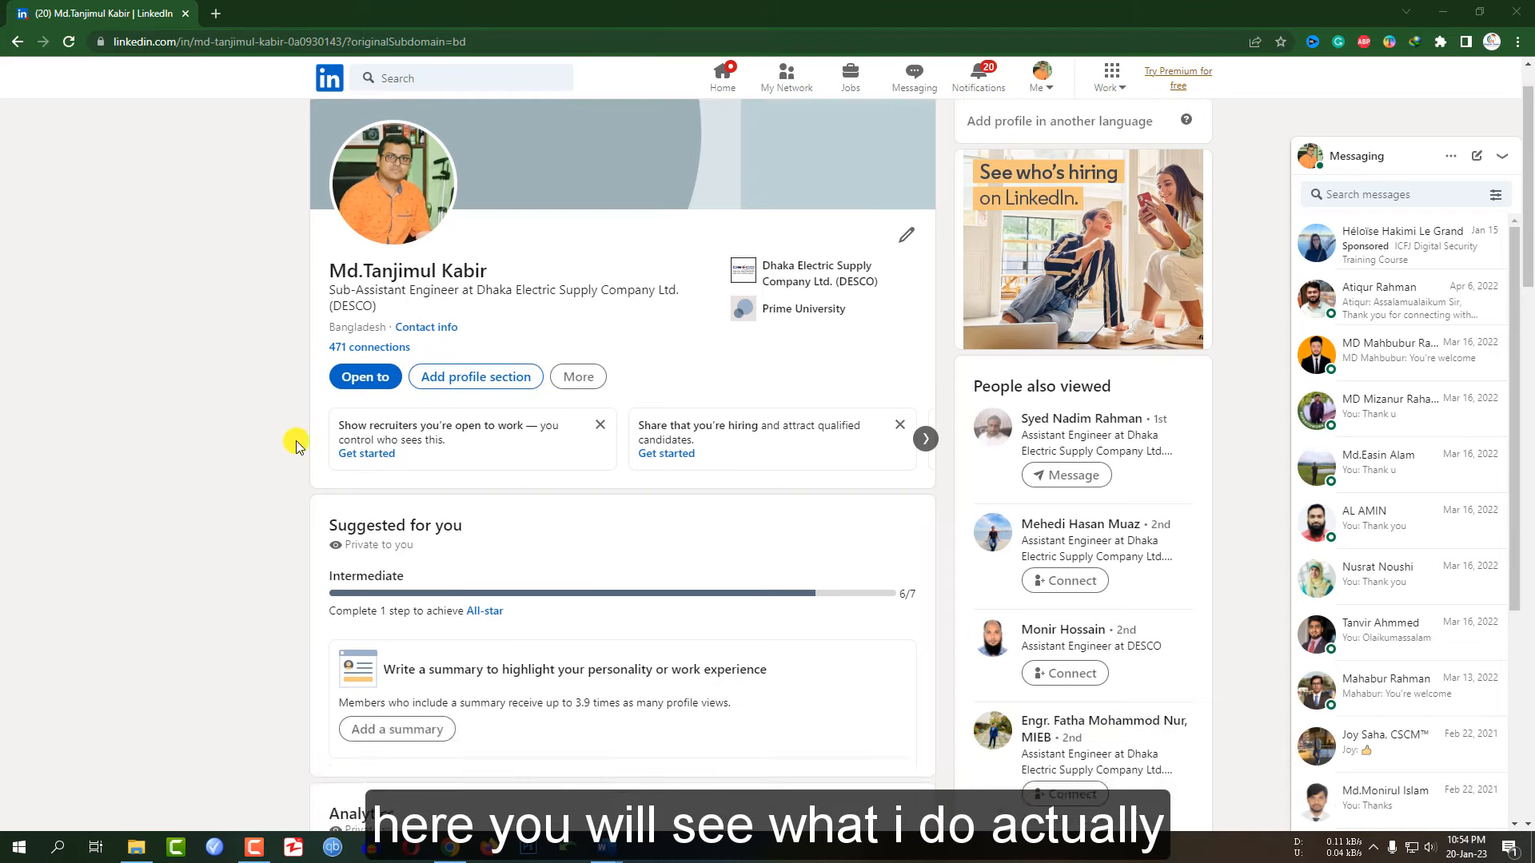
scroll(312, 402, "down", 8)
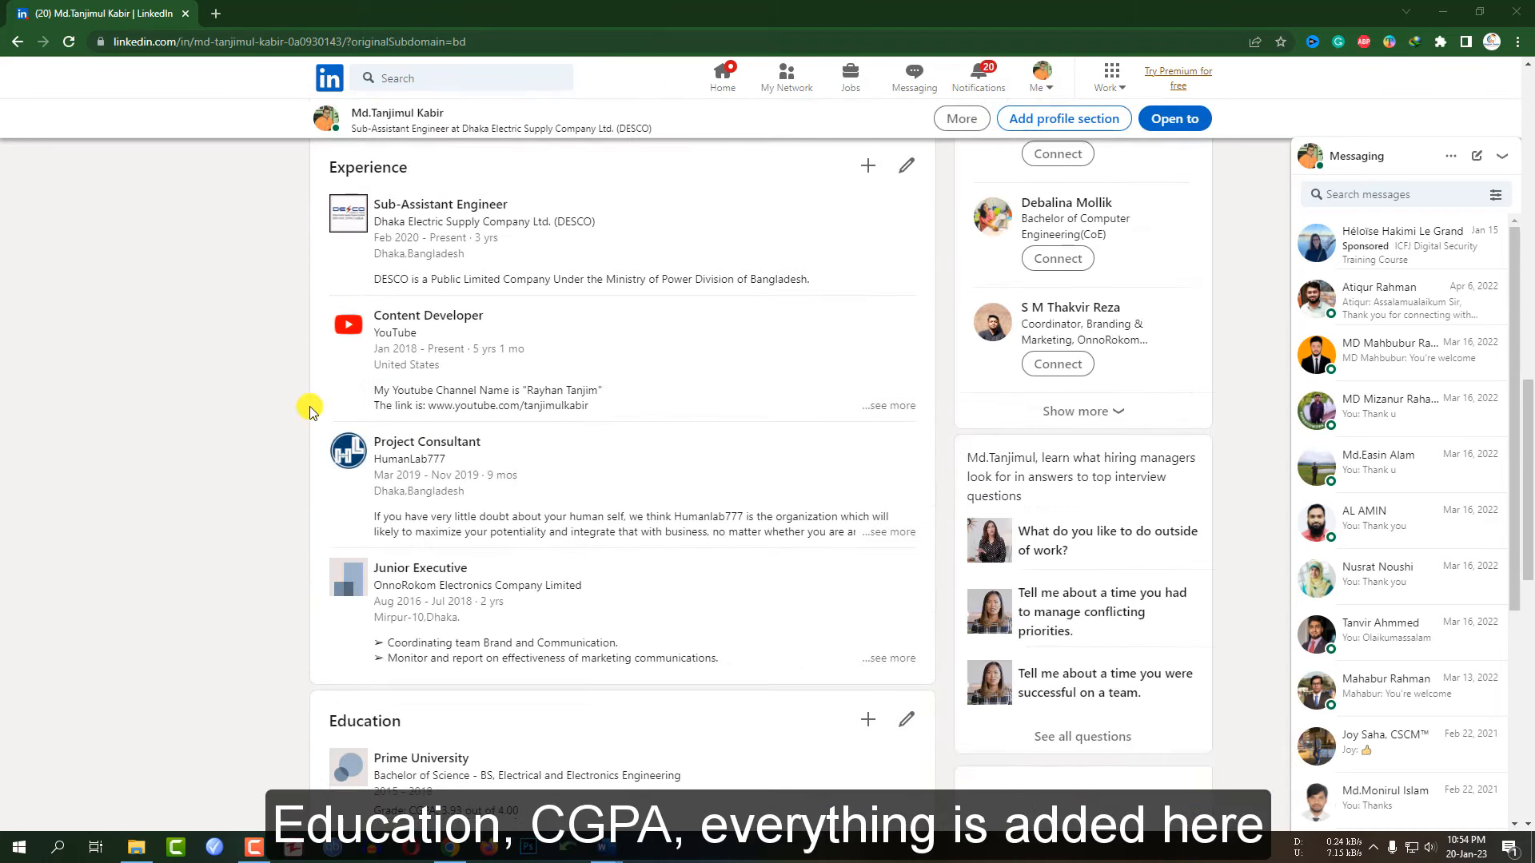
scroll(387, 206, "down", 6)
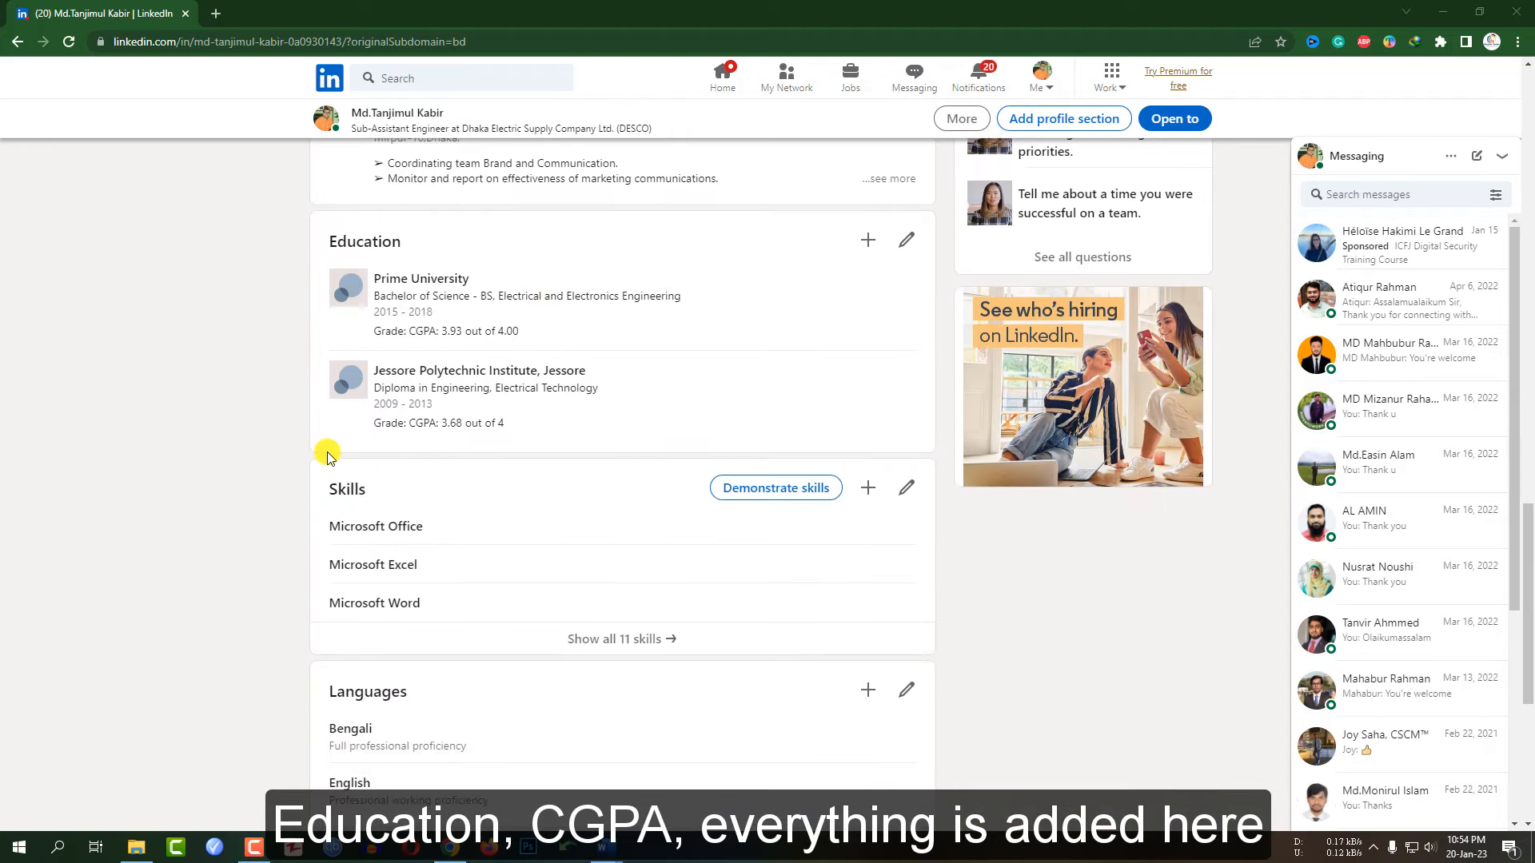
scroll(331, 446, "down", 4)
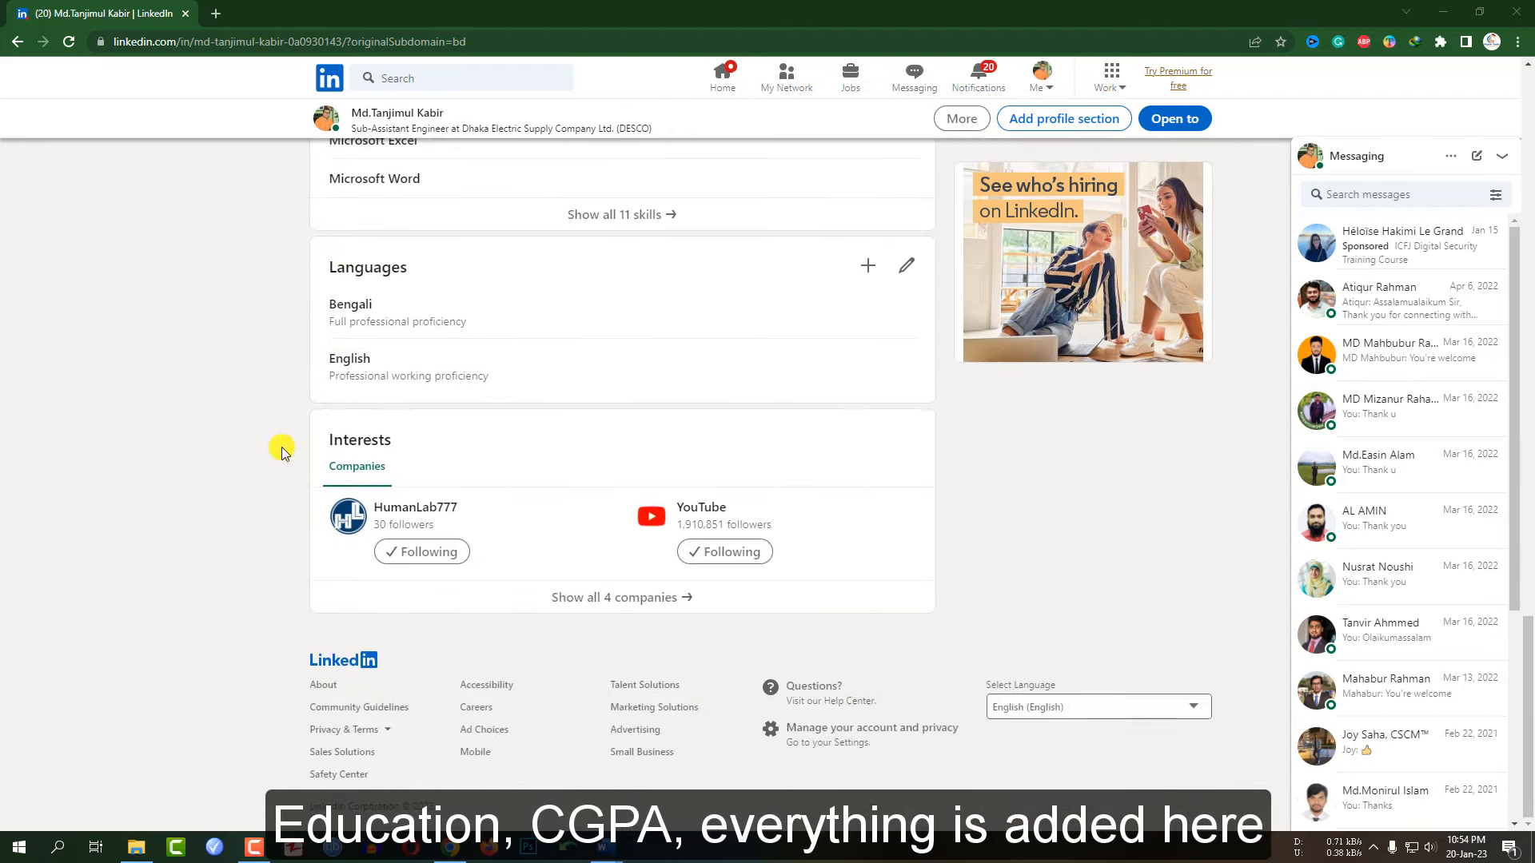
scroll(284, 446, "up", 10)
scroll(283, 447, "up", 6)
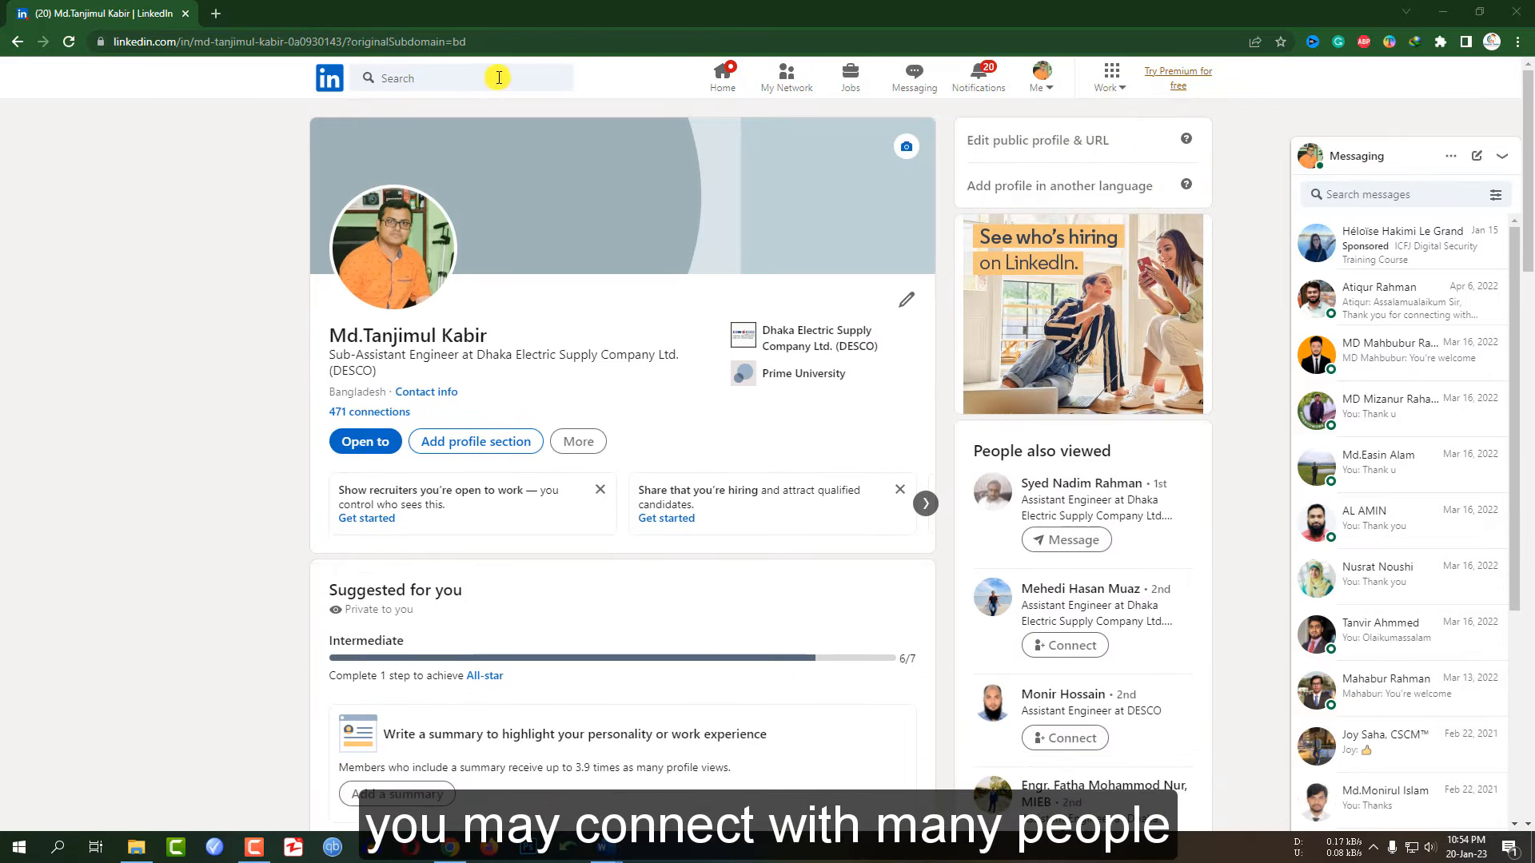
left_click(721, 73)
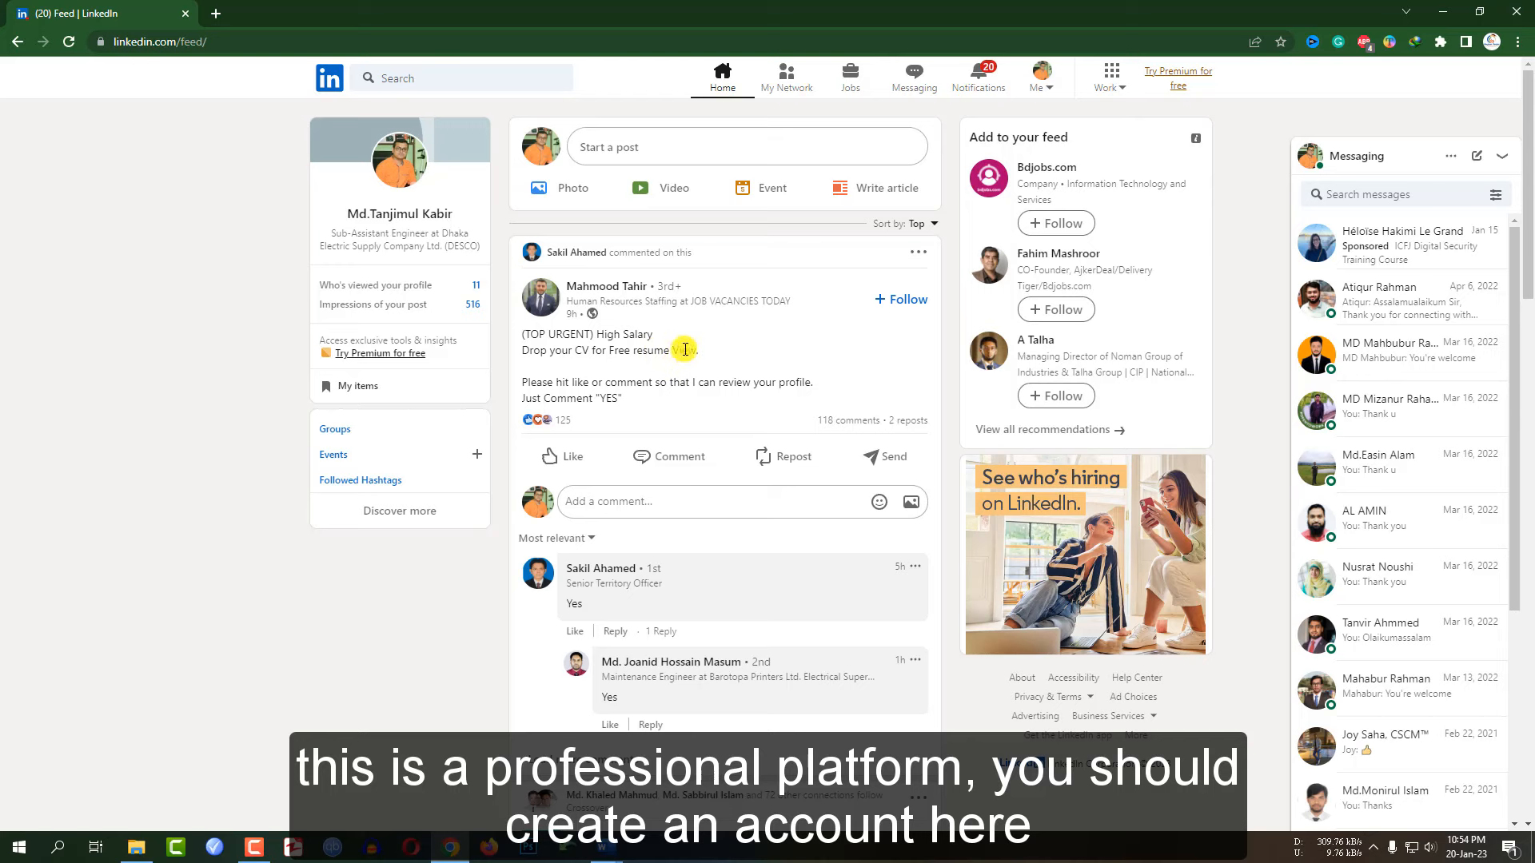
left_click(1448, 11)
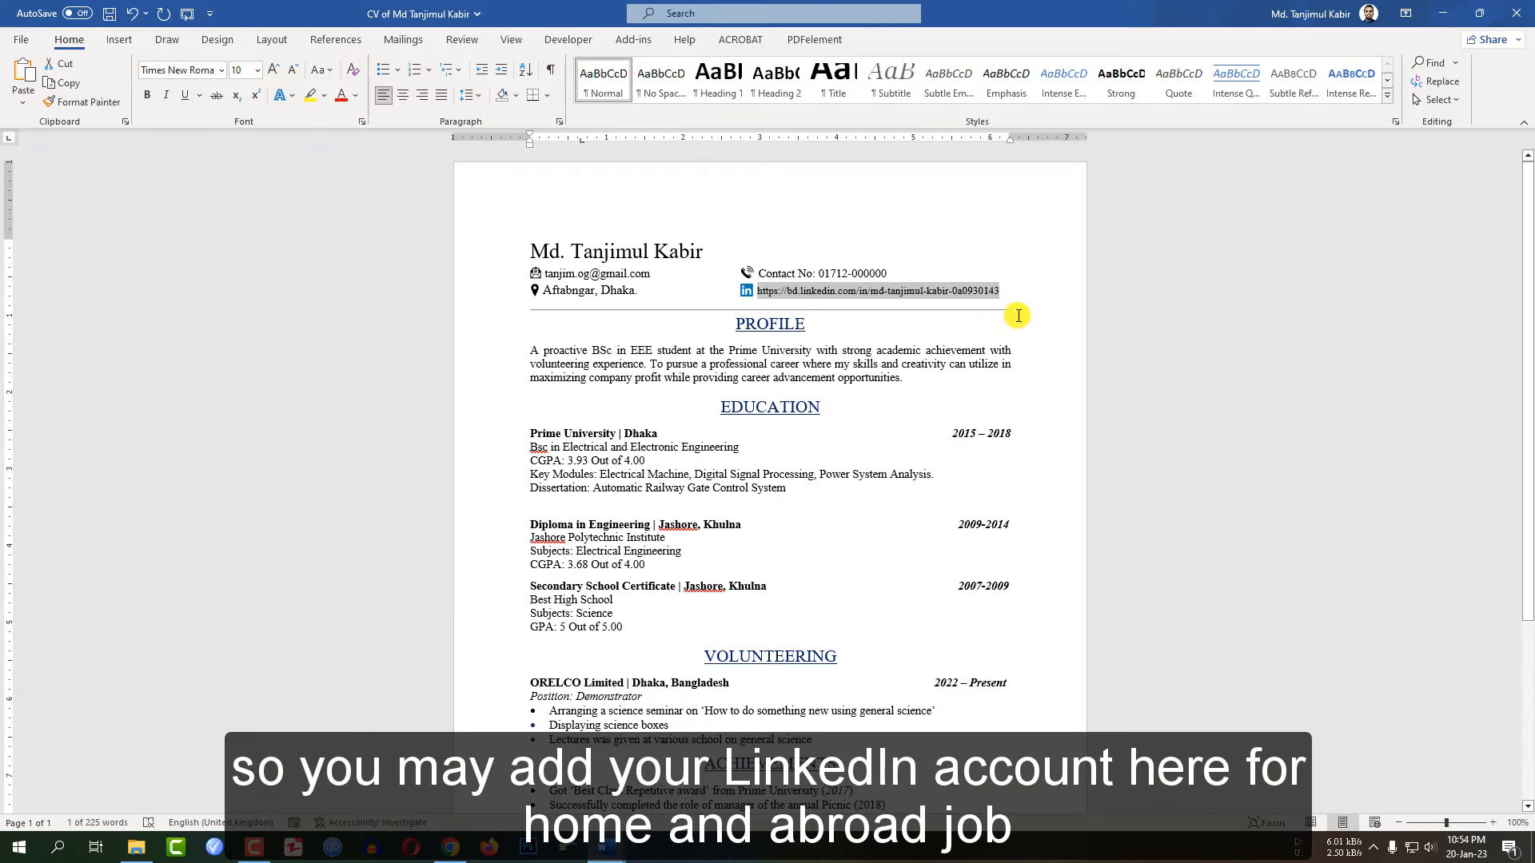
Switch back to the draft 'Cv ... 2' document from the Word taskbar icon
left_click(603, 849)
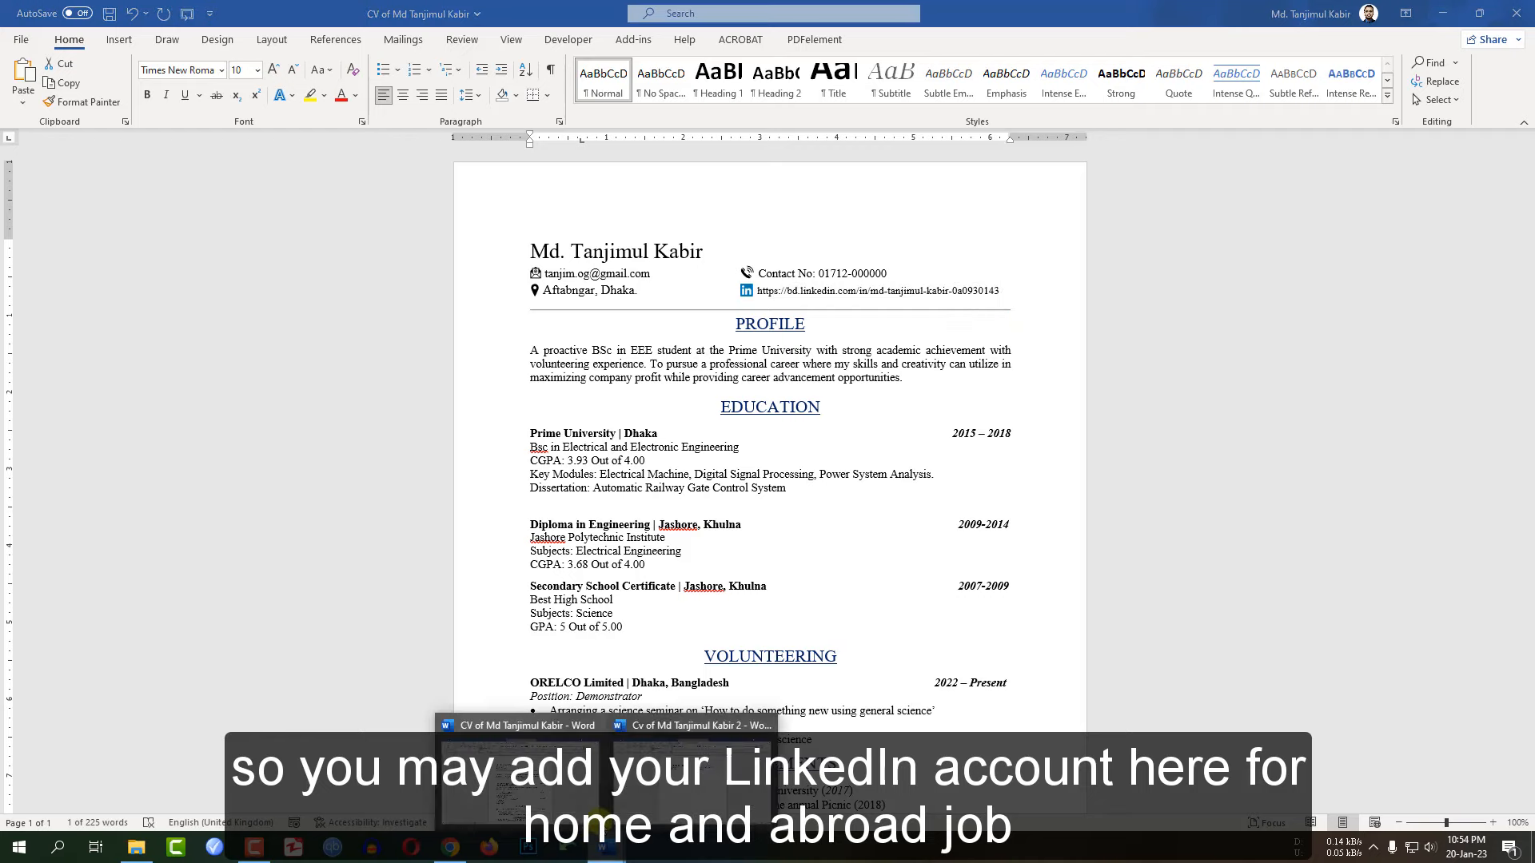
left_click(604, 820)
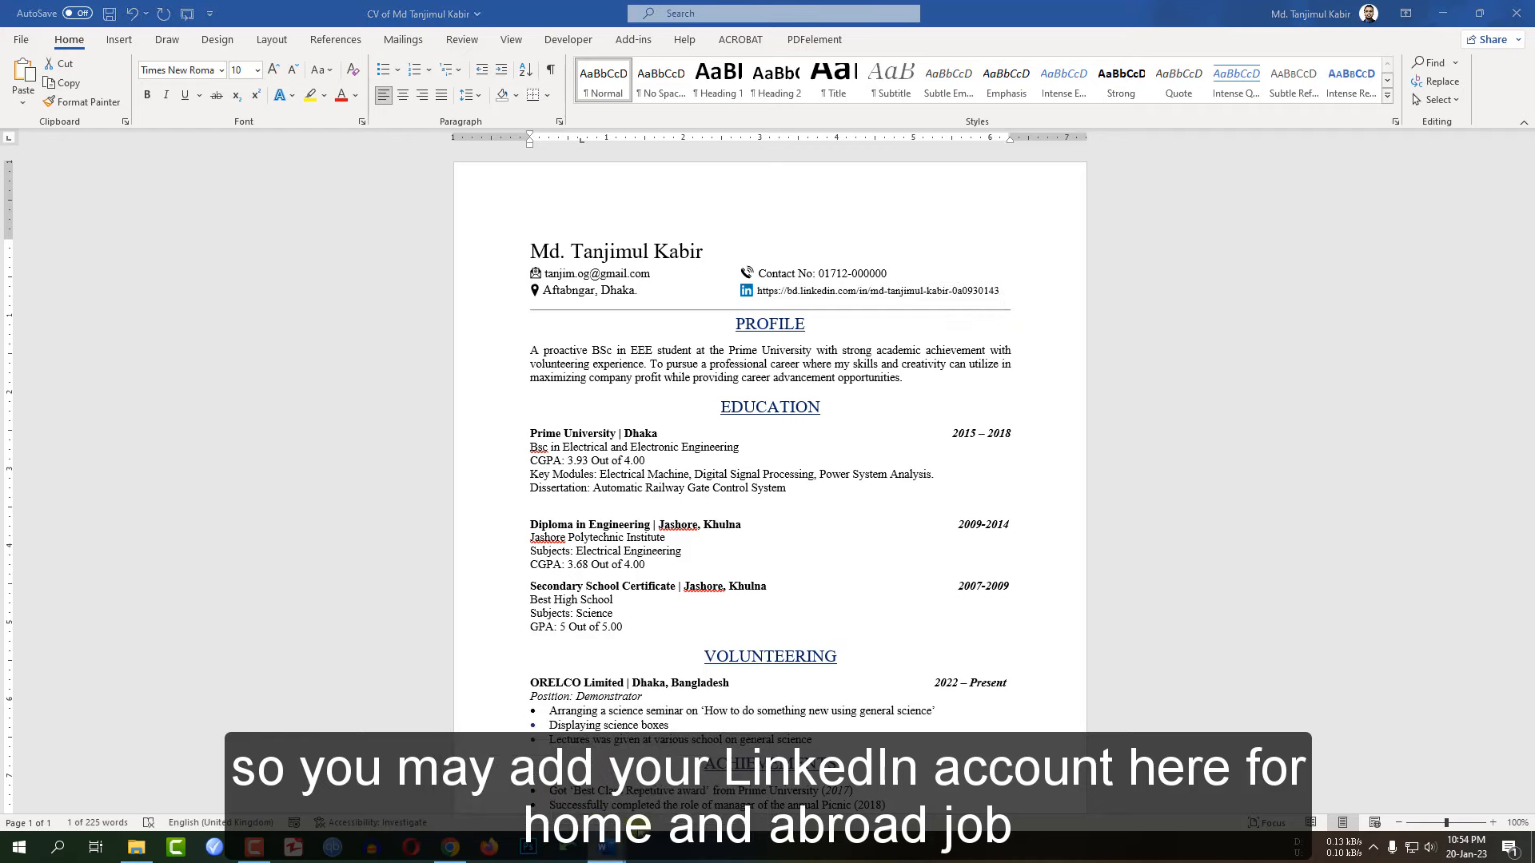
left_click(695, 780)
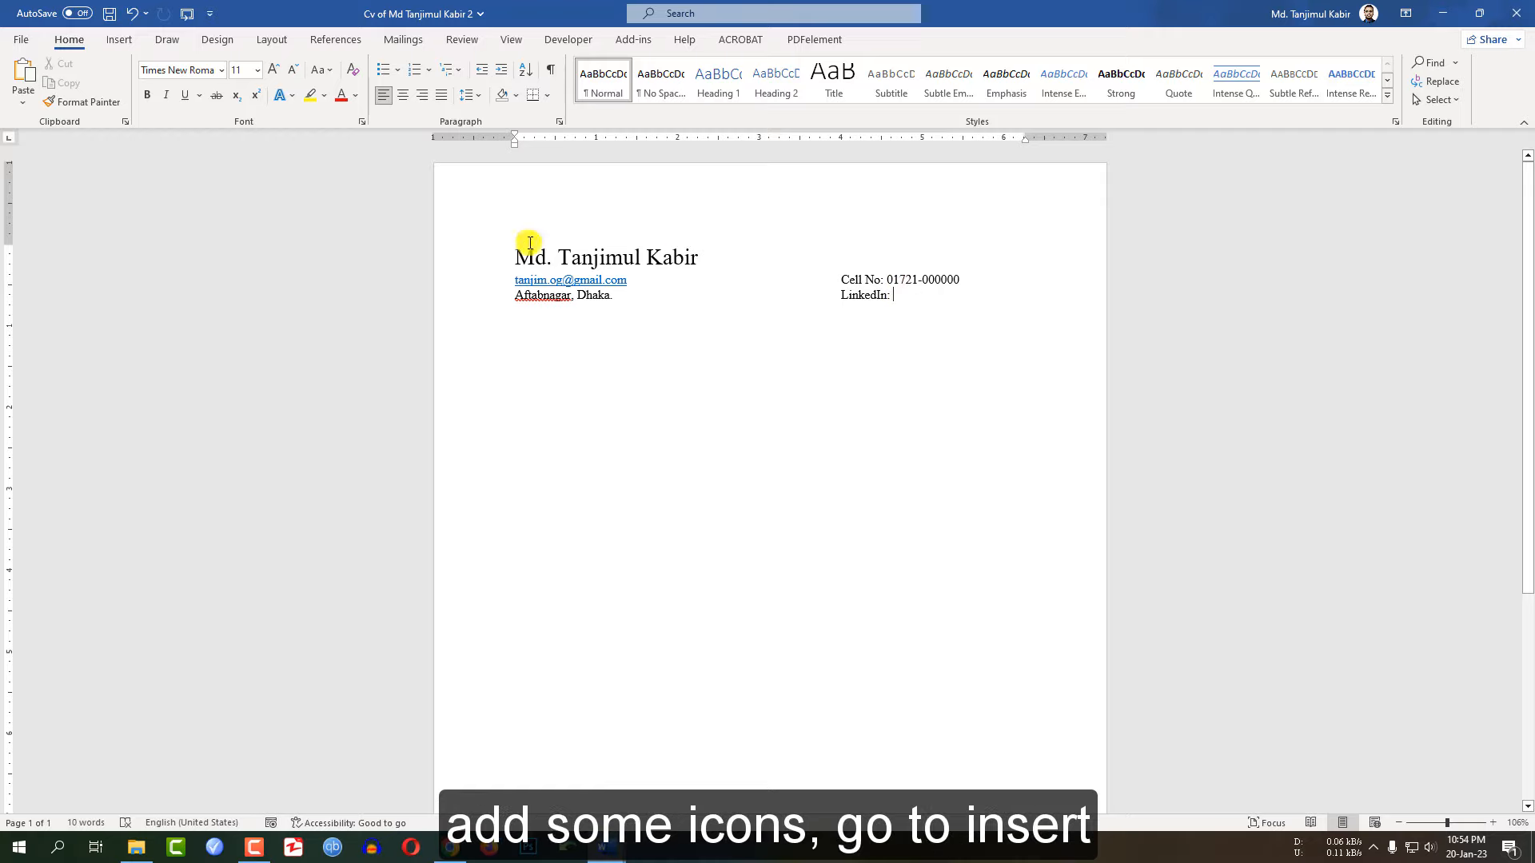
Insert the envelope email icon found by searching 'email' in Icons
left_click(118, 39)
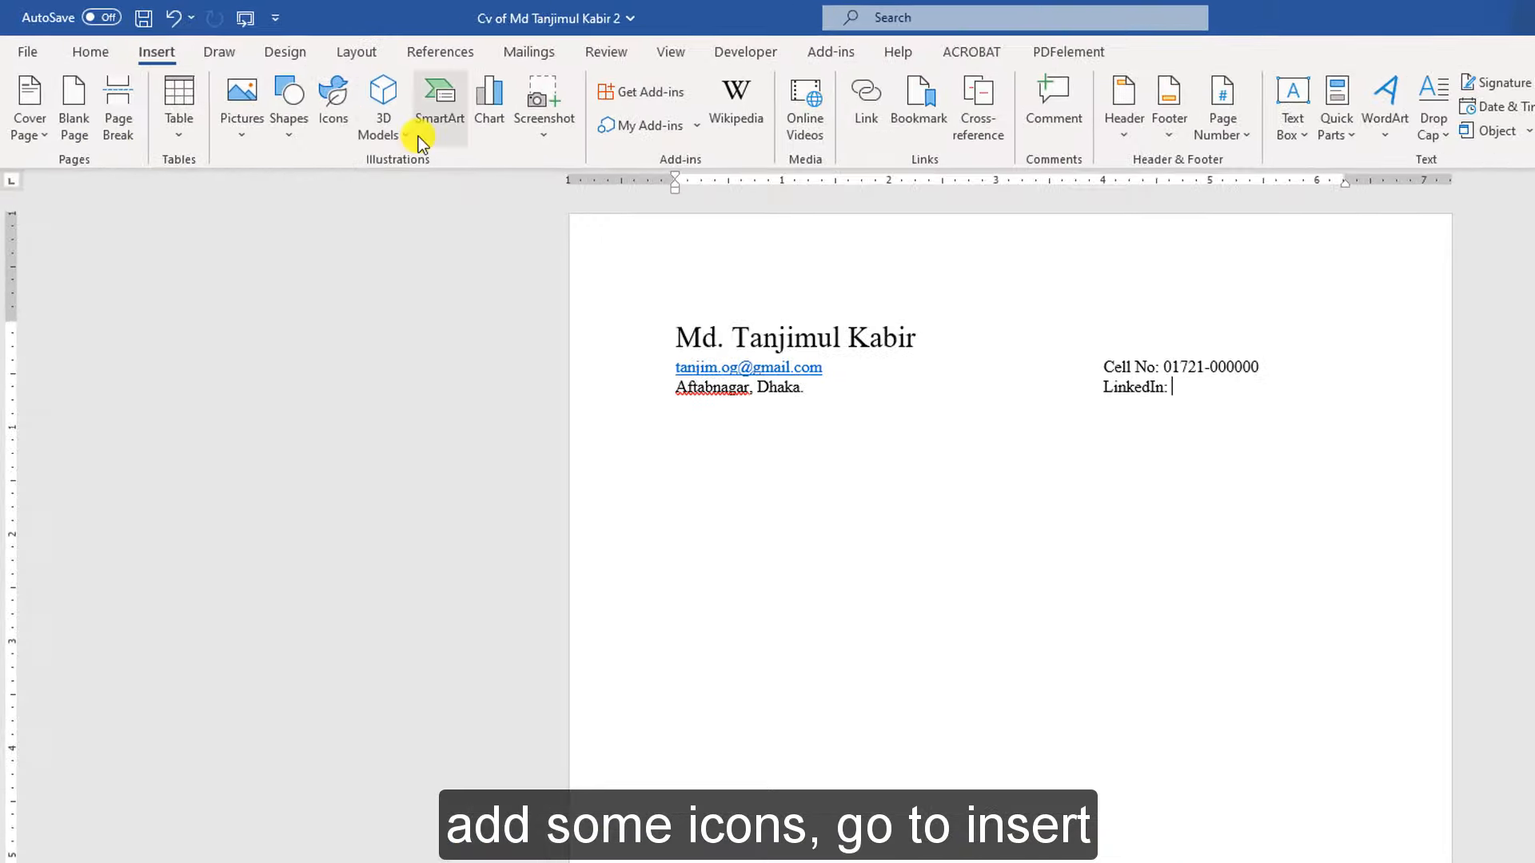
left_click(342, 129)
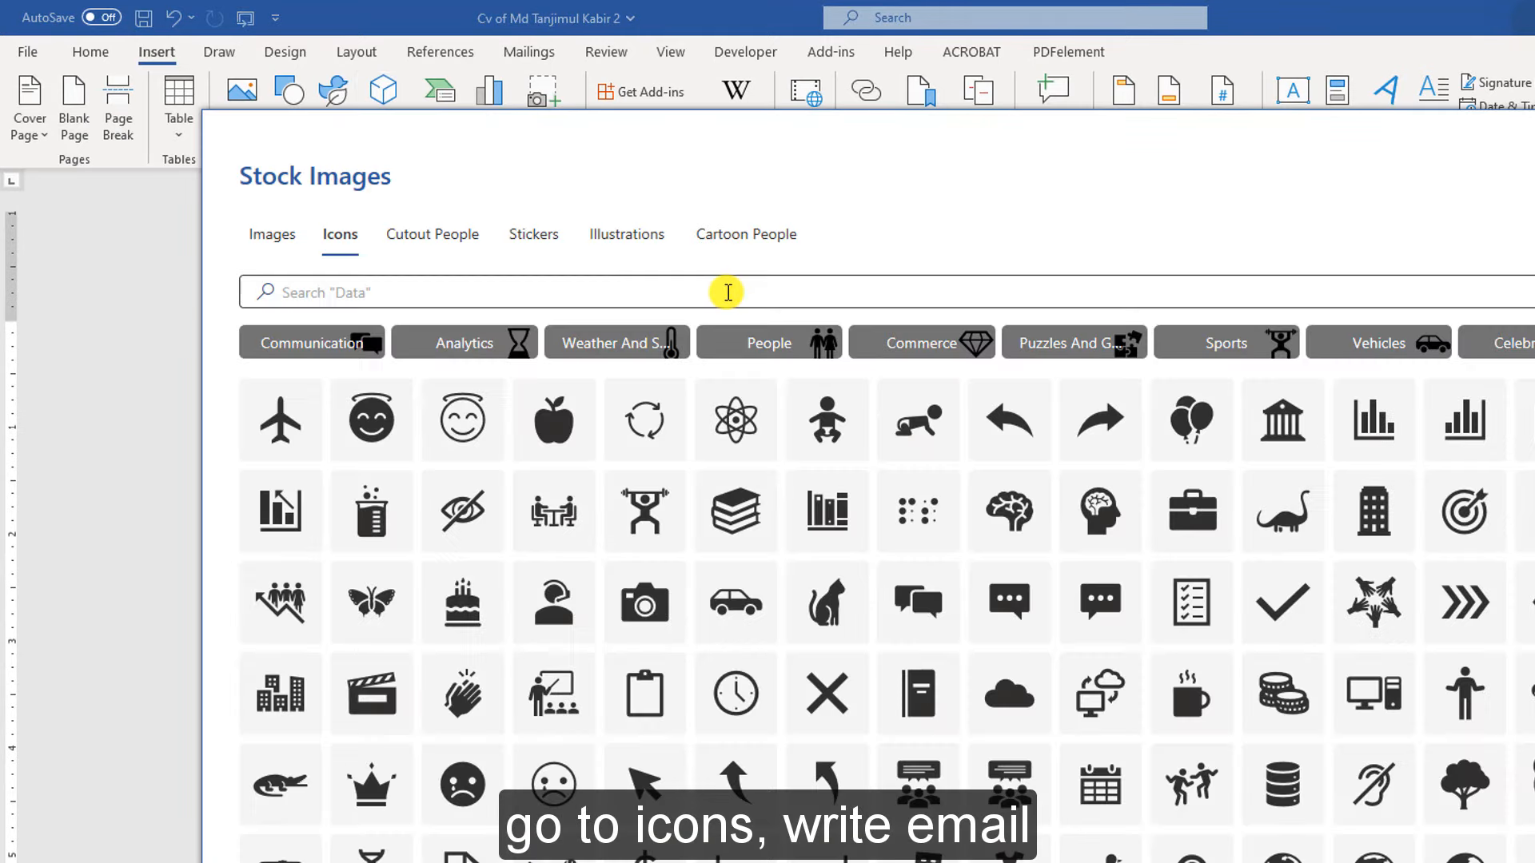
left_click(728, 292)
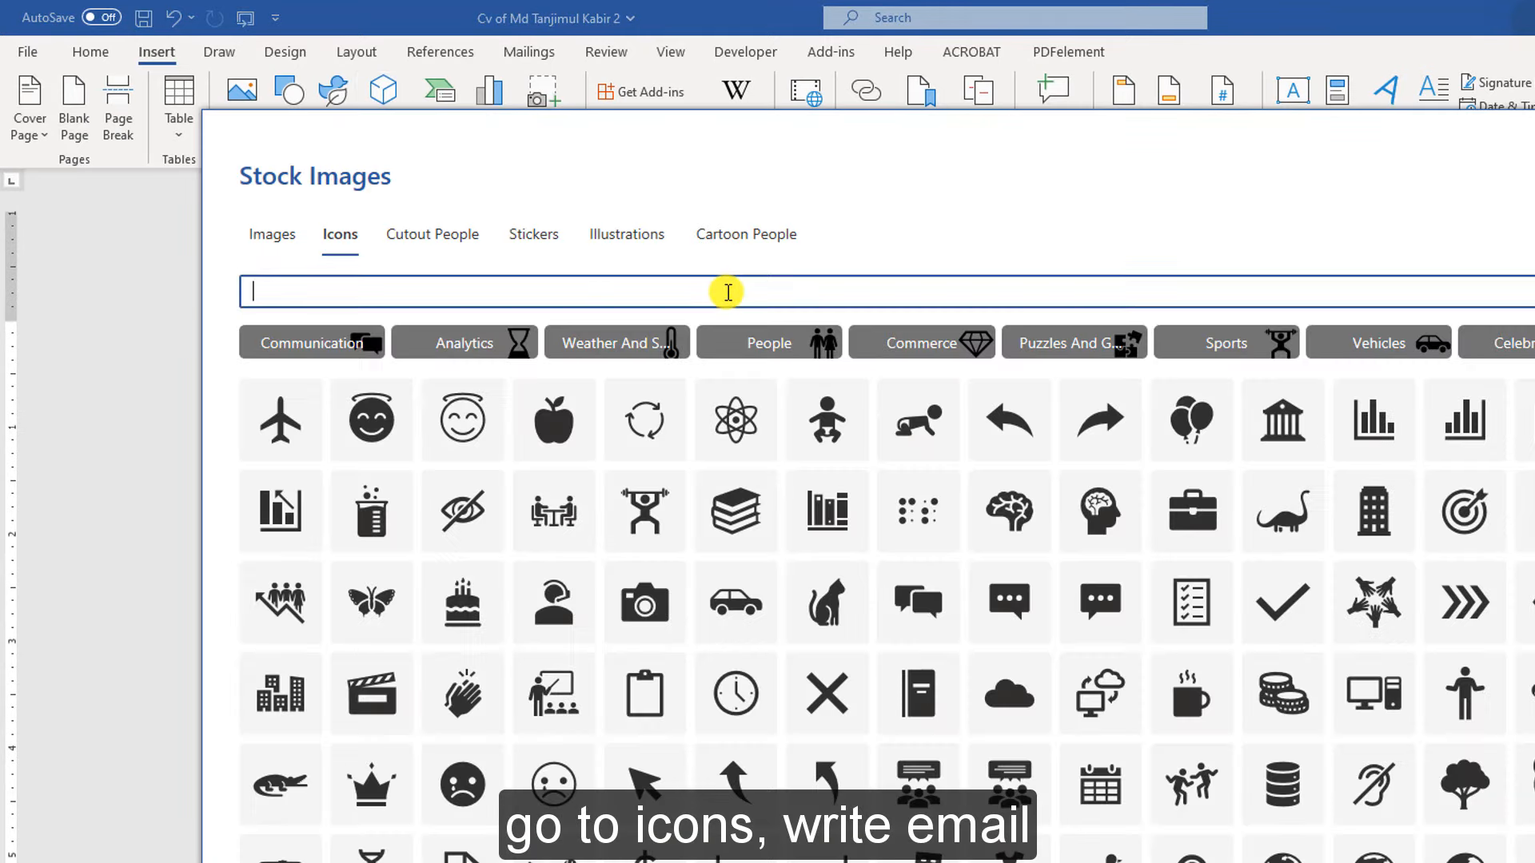
type("email")
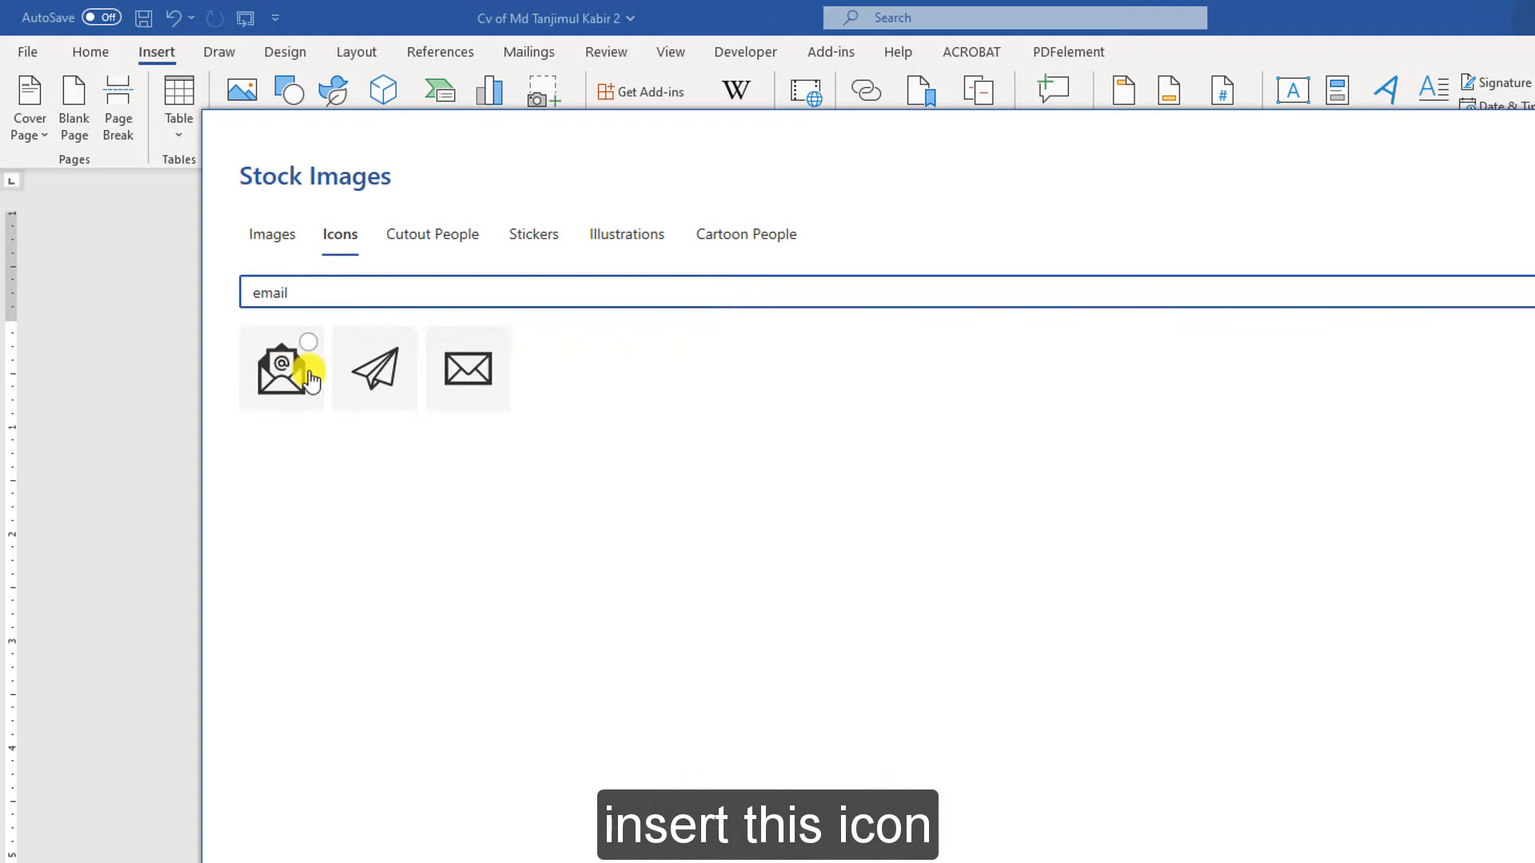
left_click(289, 372)
left_click(1301, 675)
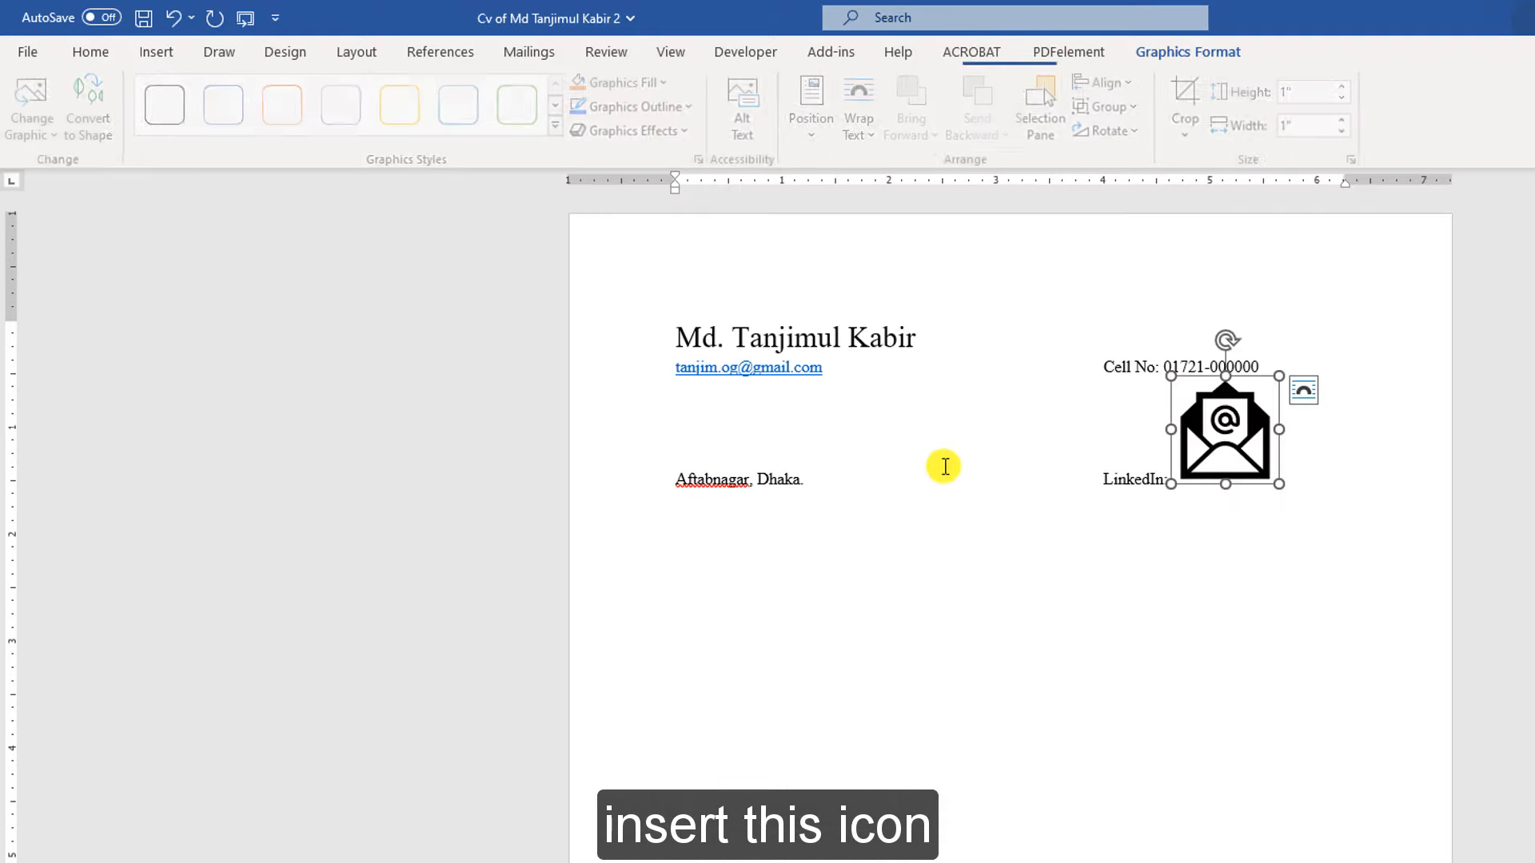
Set the envelope icon to In Front of Text and shrink it to 0.19" beside the email
left_click(863, 128)
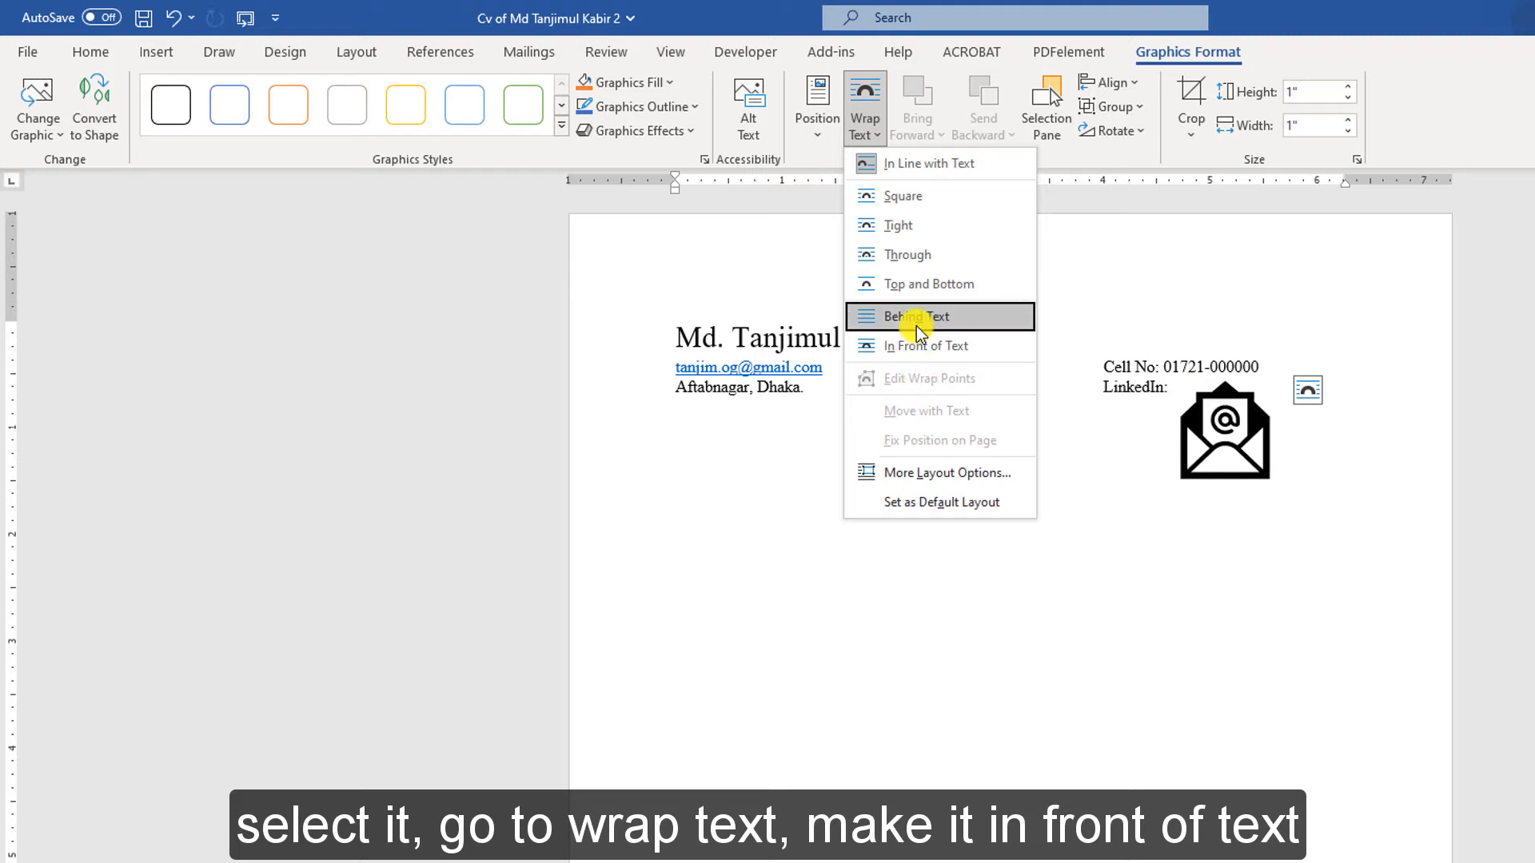
left_click(932, 346)
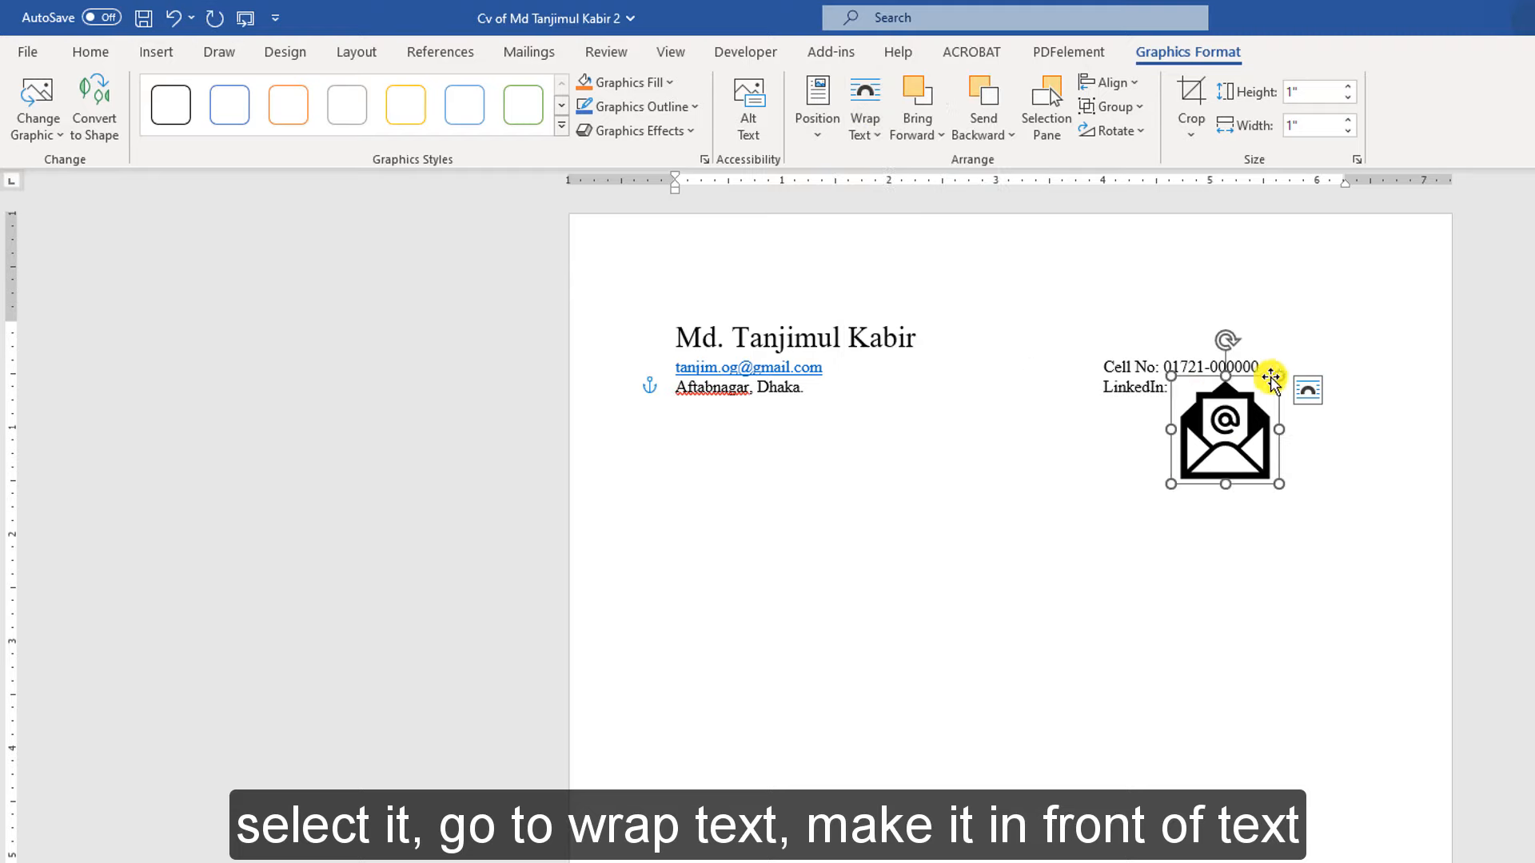
left_click_drag(1275, 385, 659, 369)
Undo the icon move and indent the email text clear of the envelope icon
key("ctrl+z")
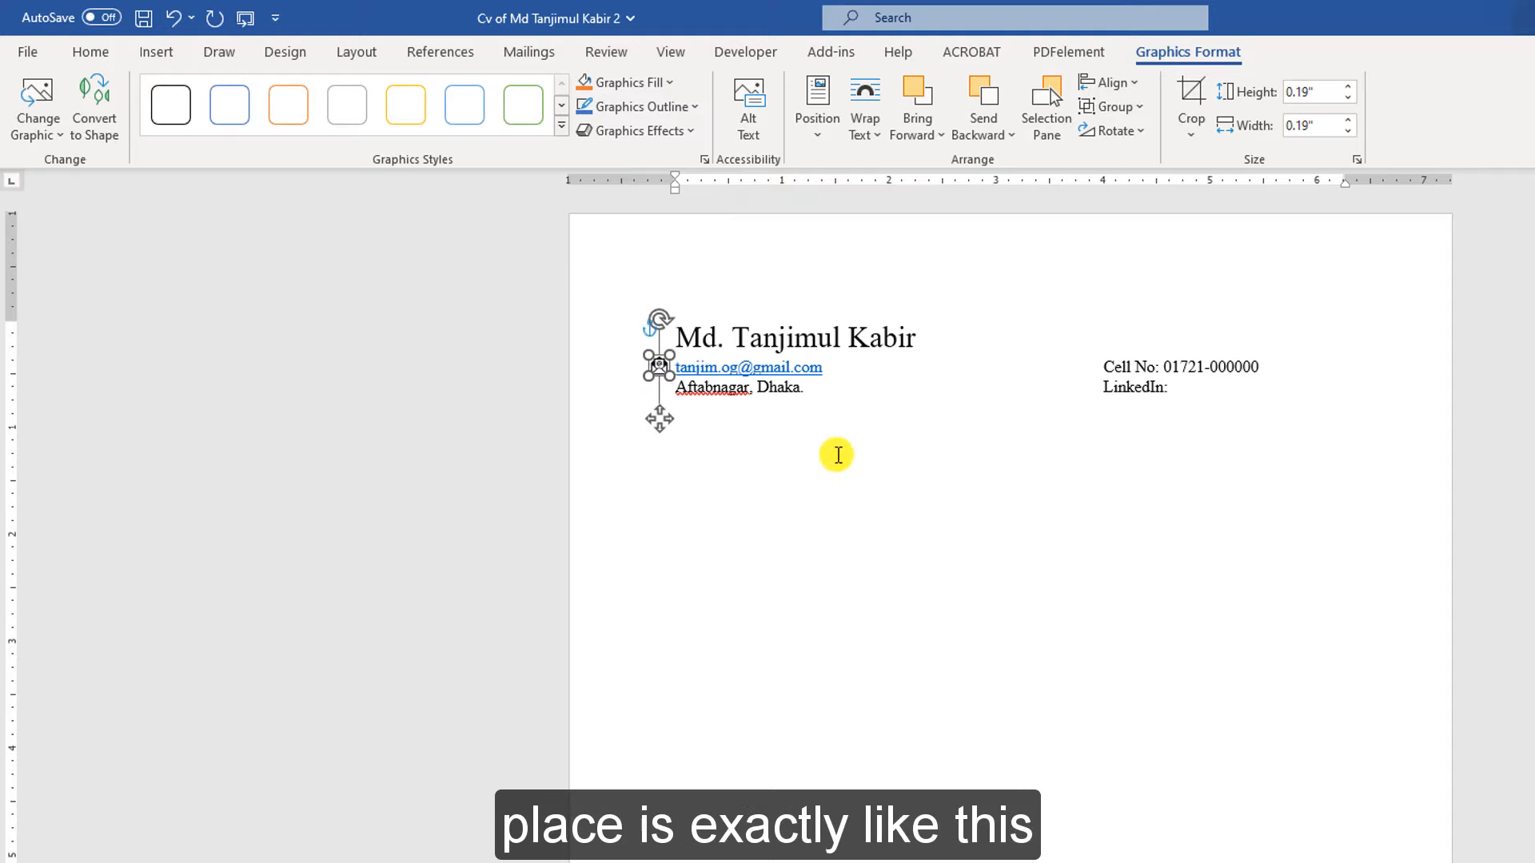
left_click(837, 455)
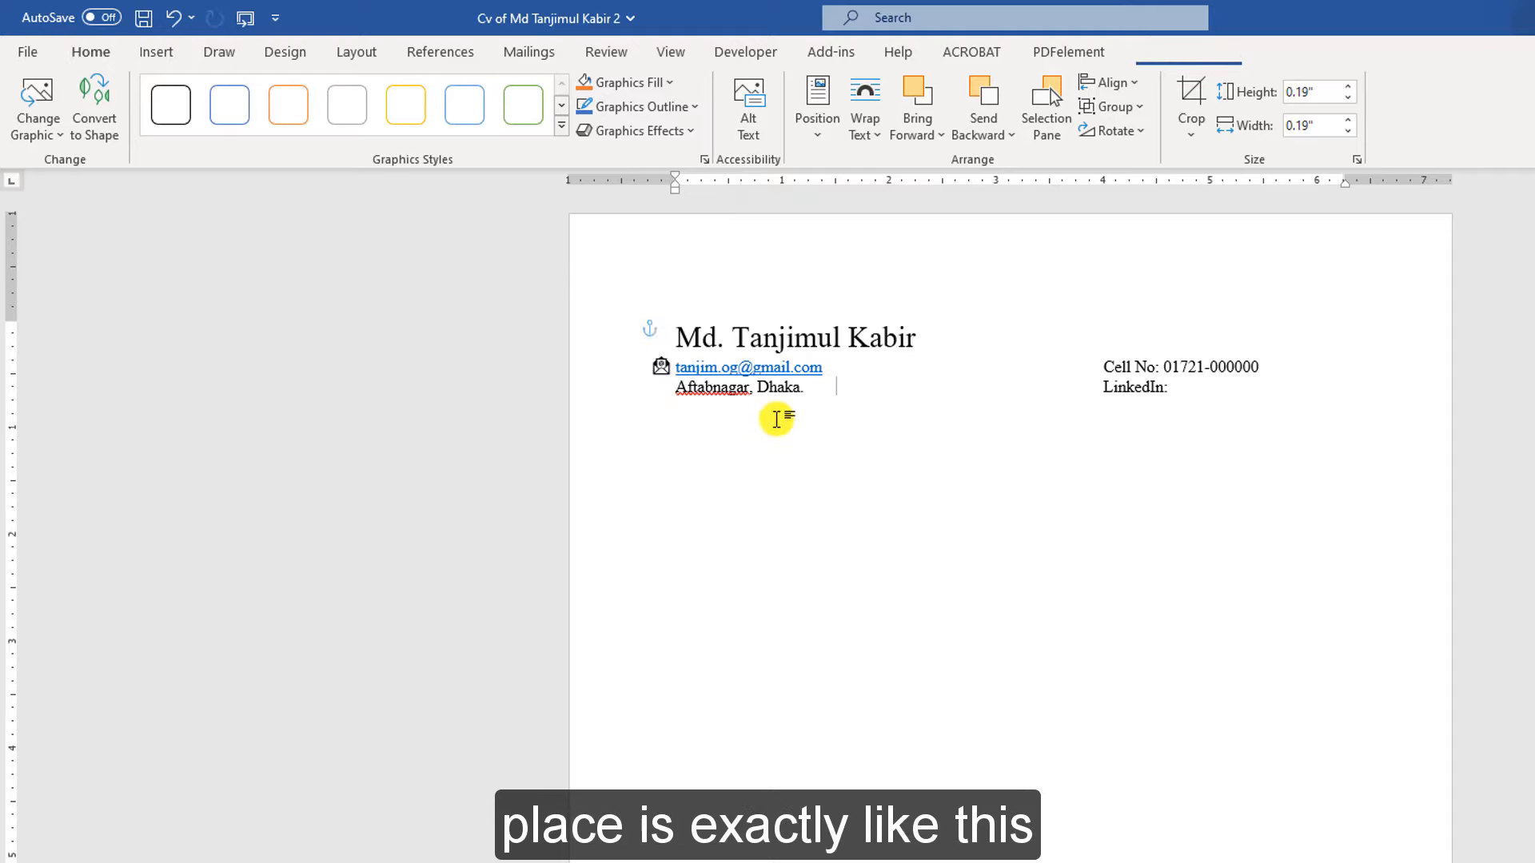
left_click(680, 368)
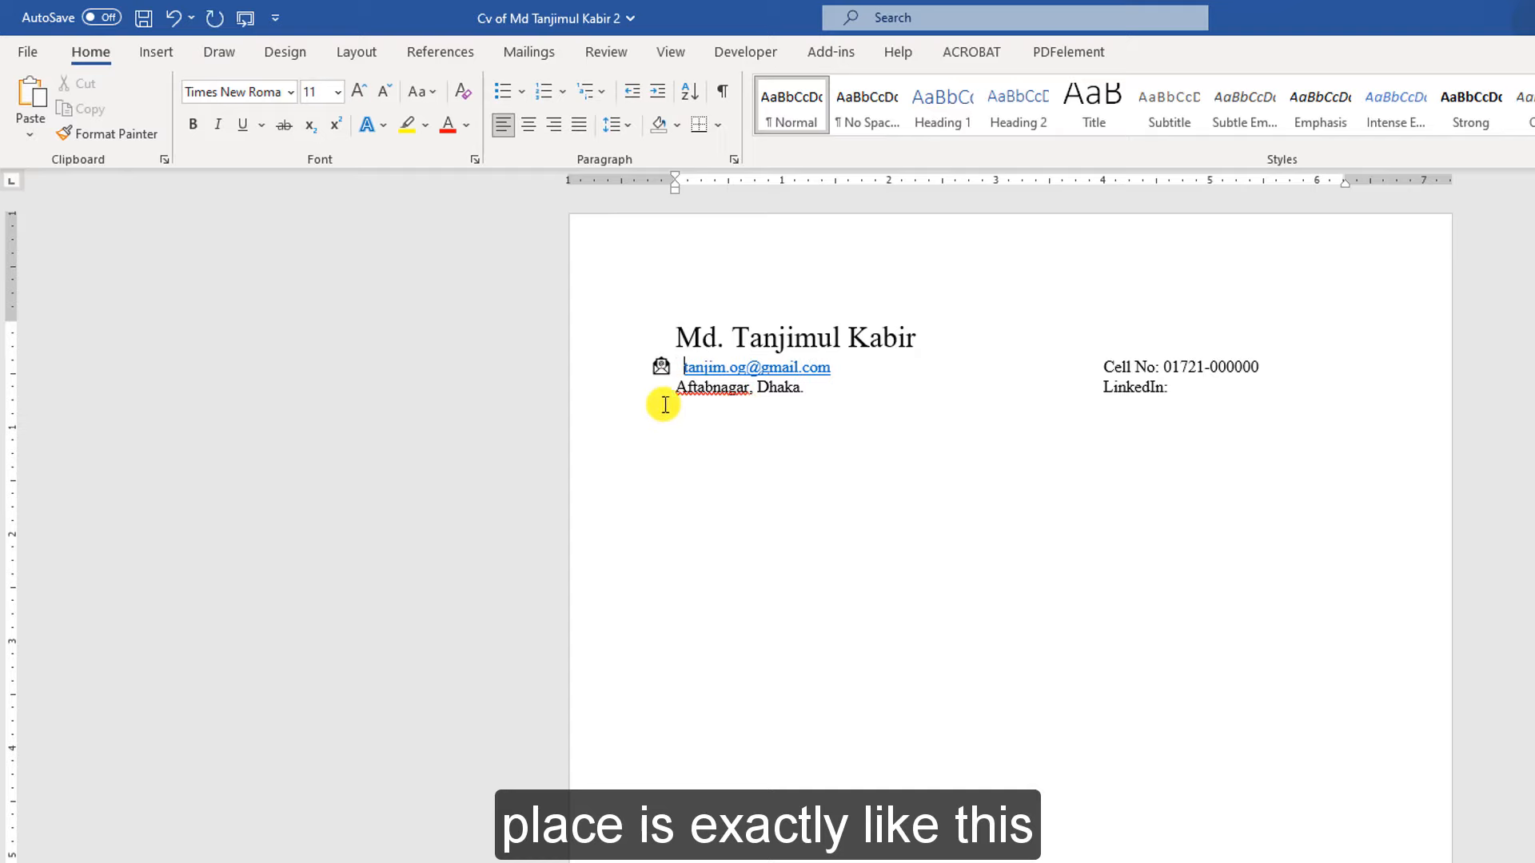
left_click(664, 370)
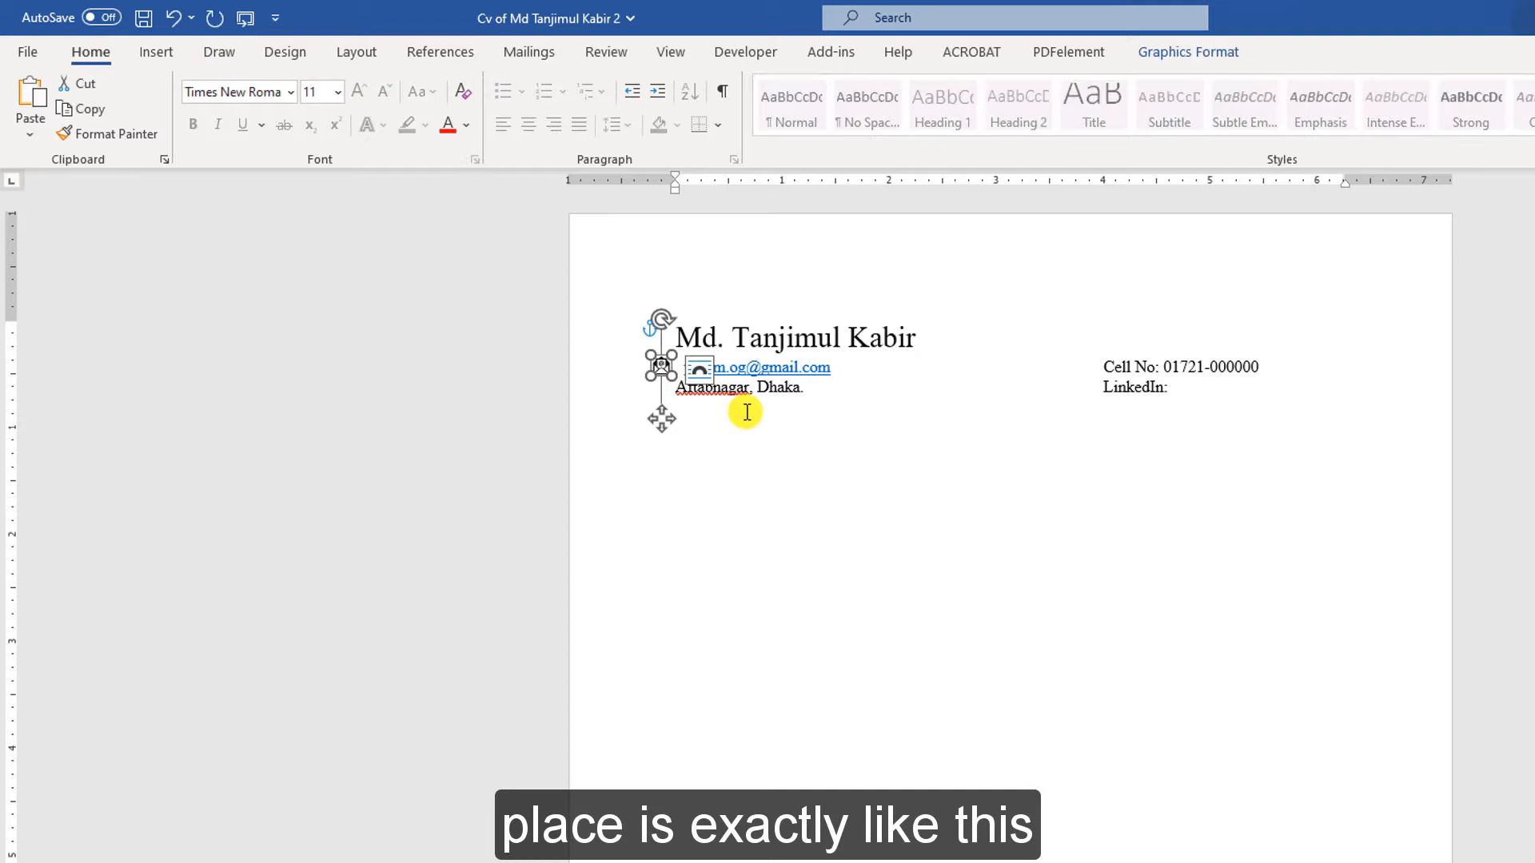
left_click(841, 413)
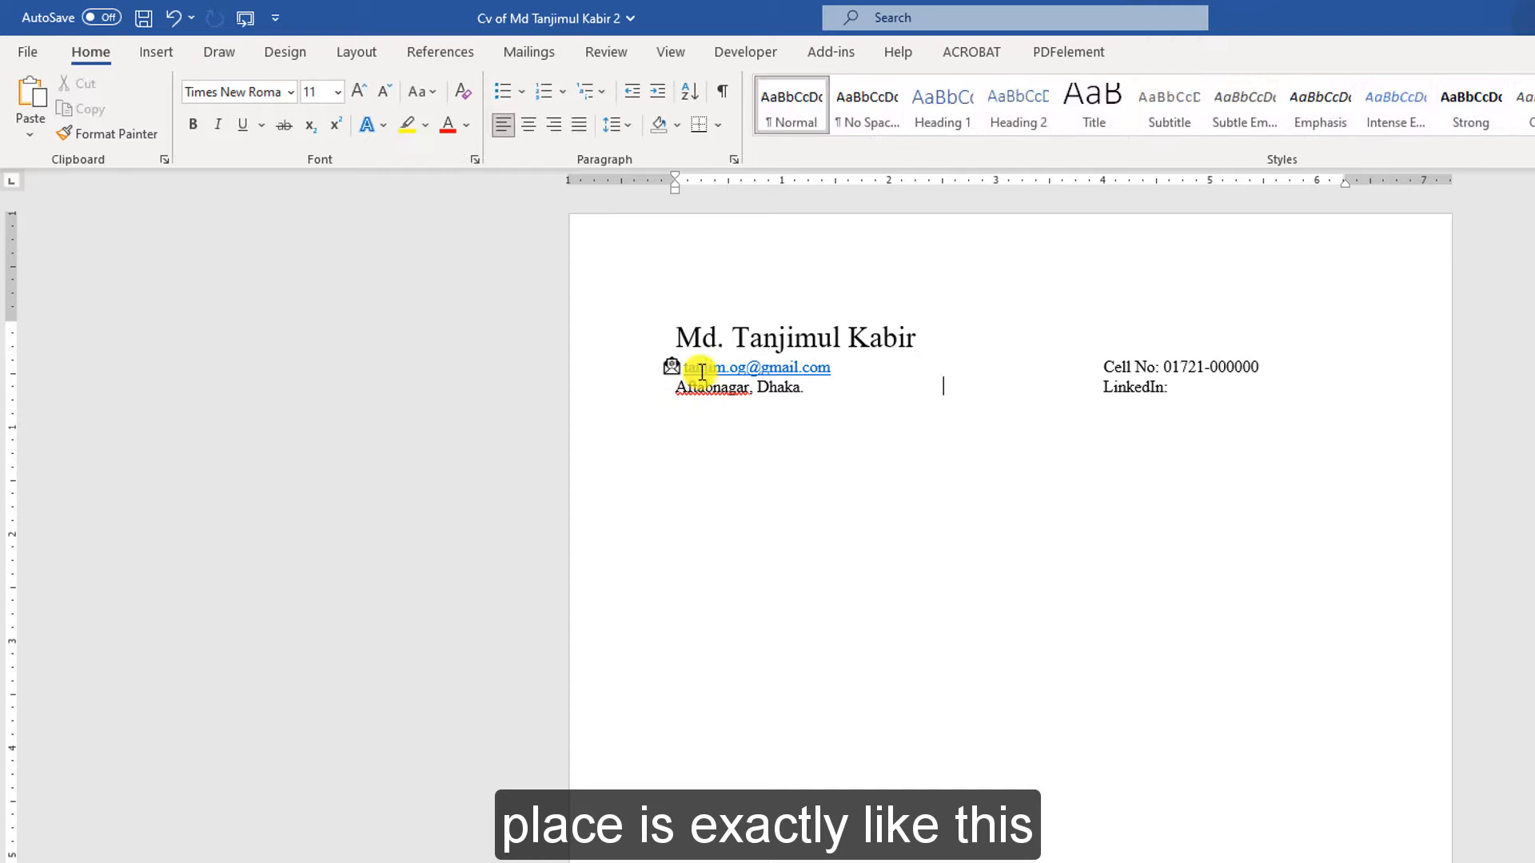
left_click(673, 369)
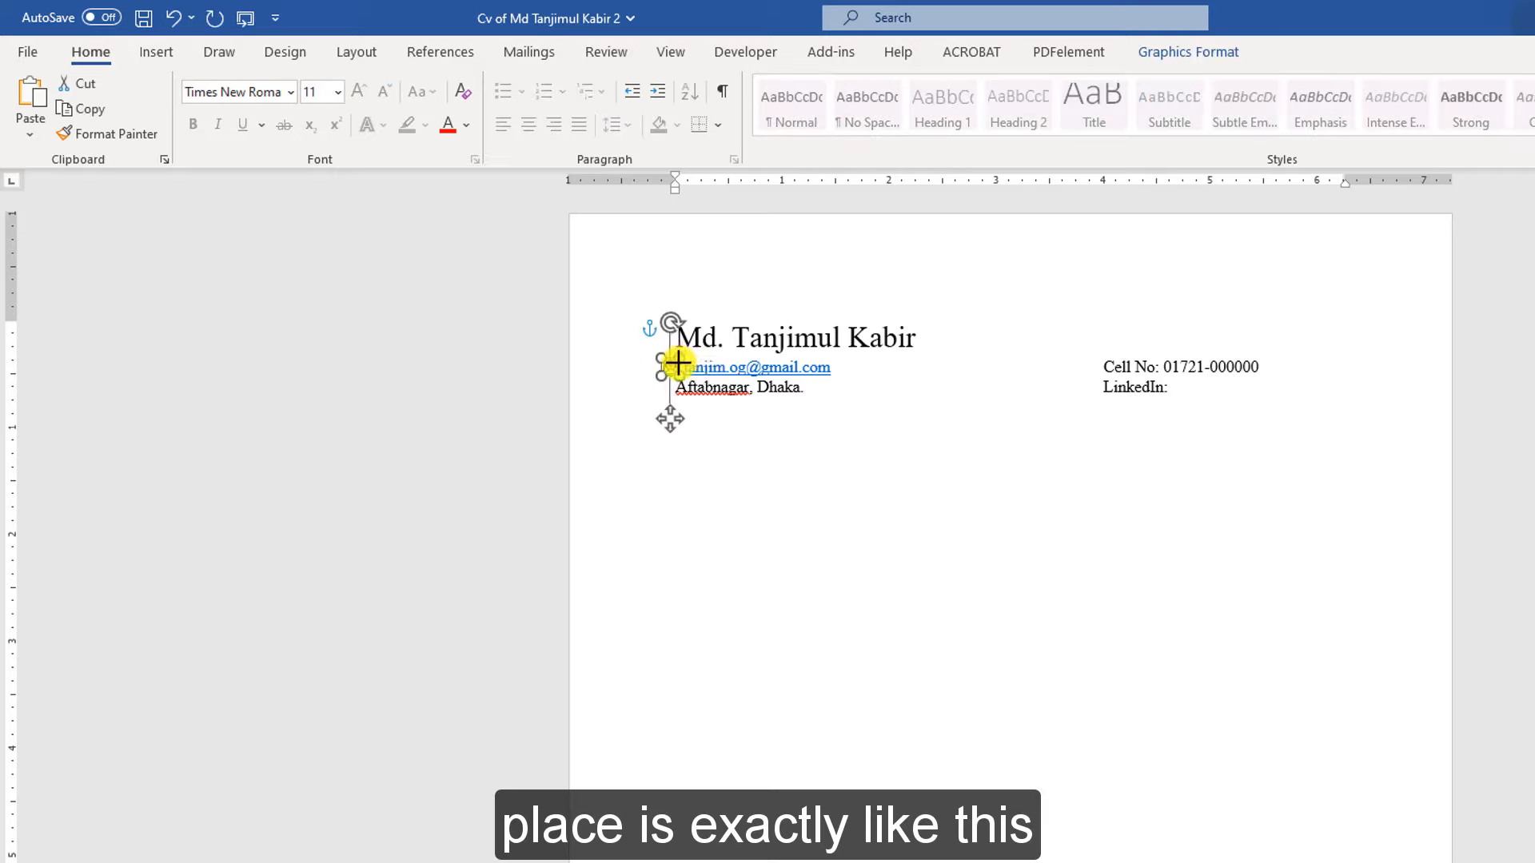
left_click(1006, 428)
Try a line spacing on the contact lines, undo it, and indent the address to match the email
left_click_drag(668, 389, 649, 361)
left_click(616, 124)
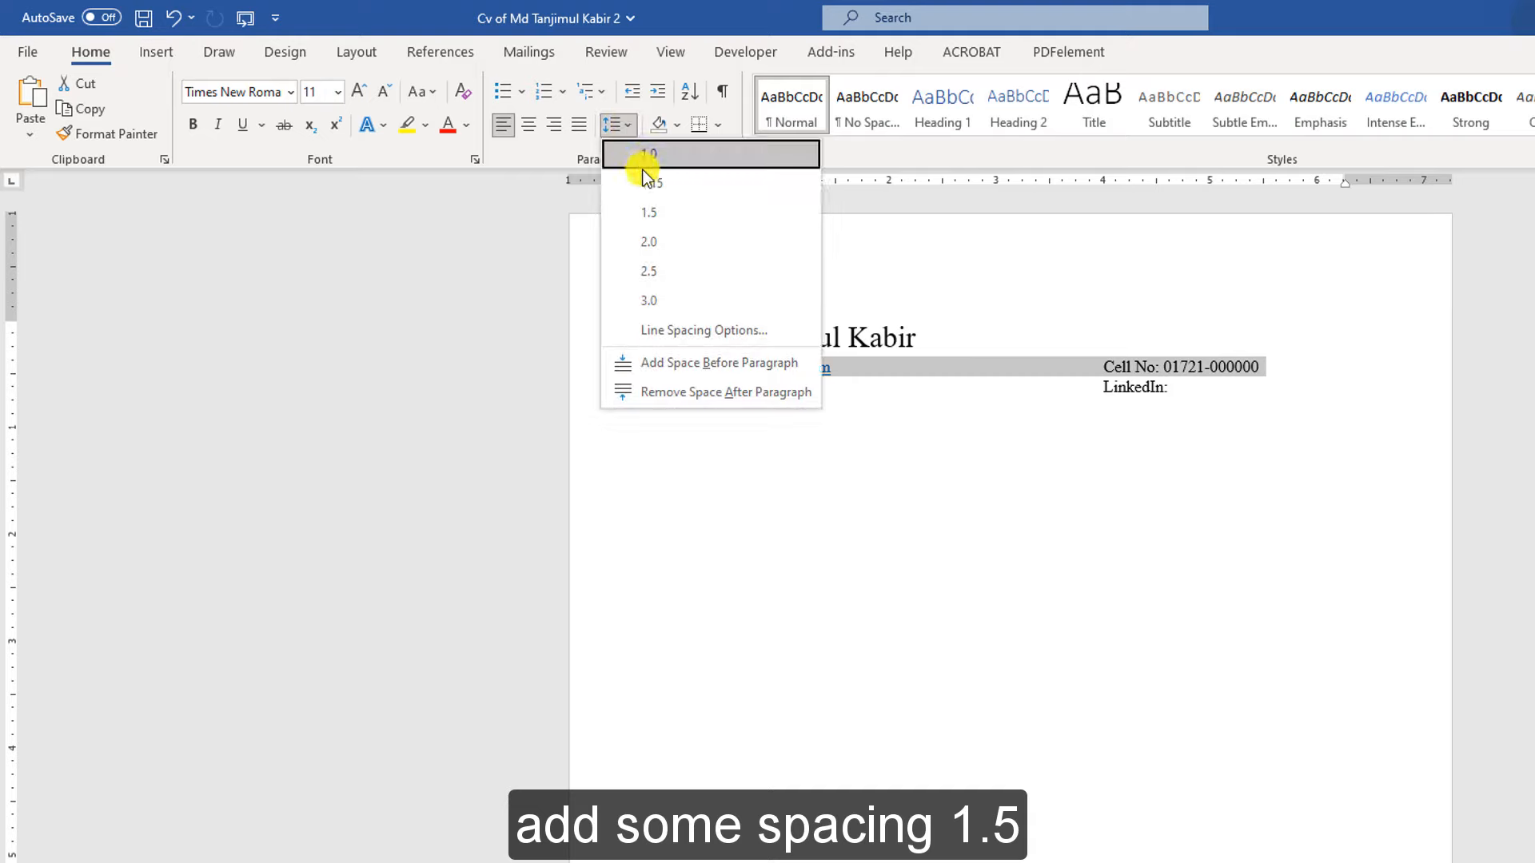
left_click(645, 180)
key("ctrl+z")
left_click(924, 422)
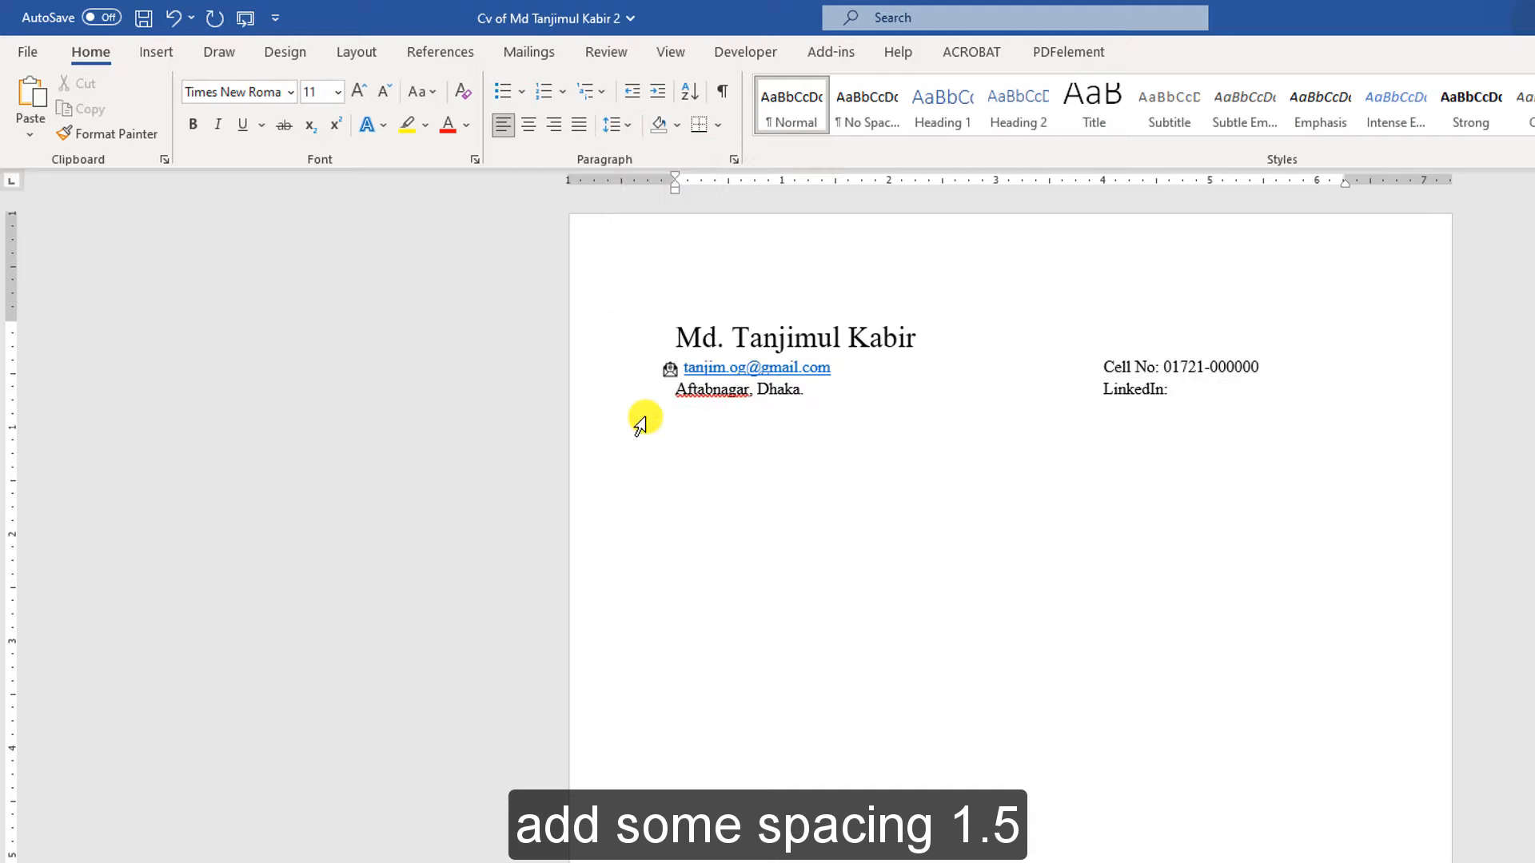
left_click(679, 389)
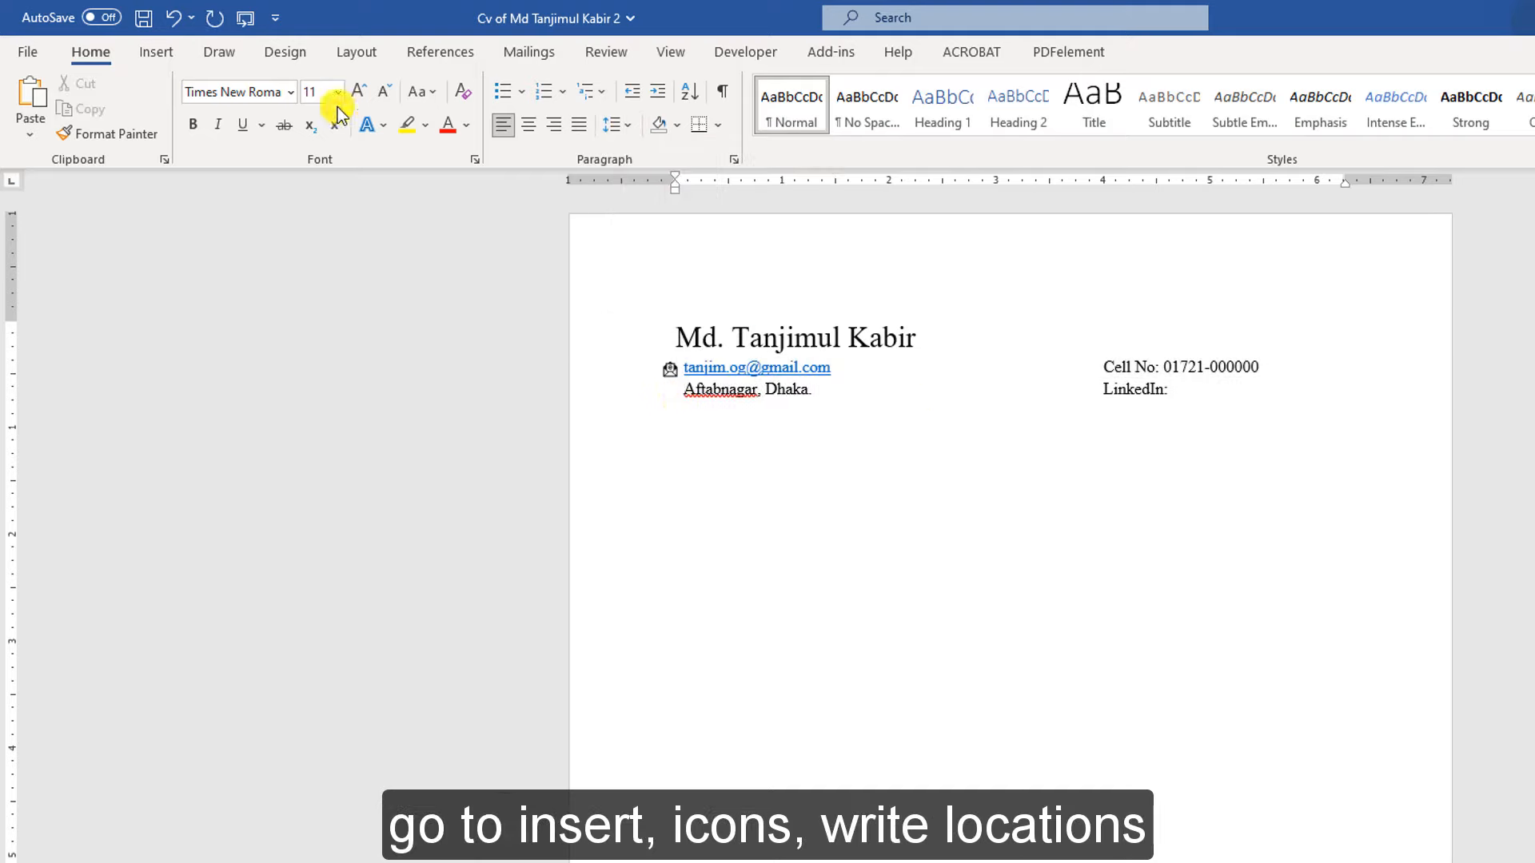
Insert a location pin icon found by searching 'location' in Icons
left_click(158, 56)
left_click(335, 111)
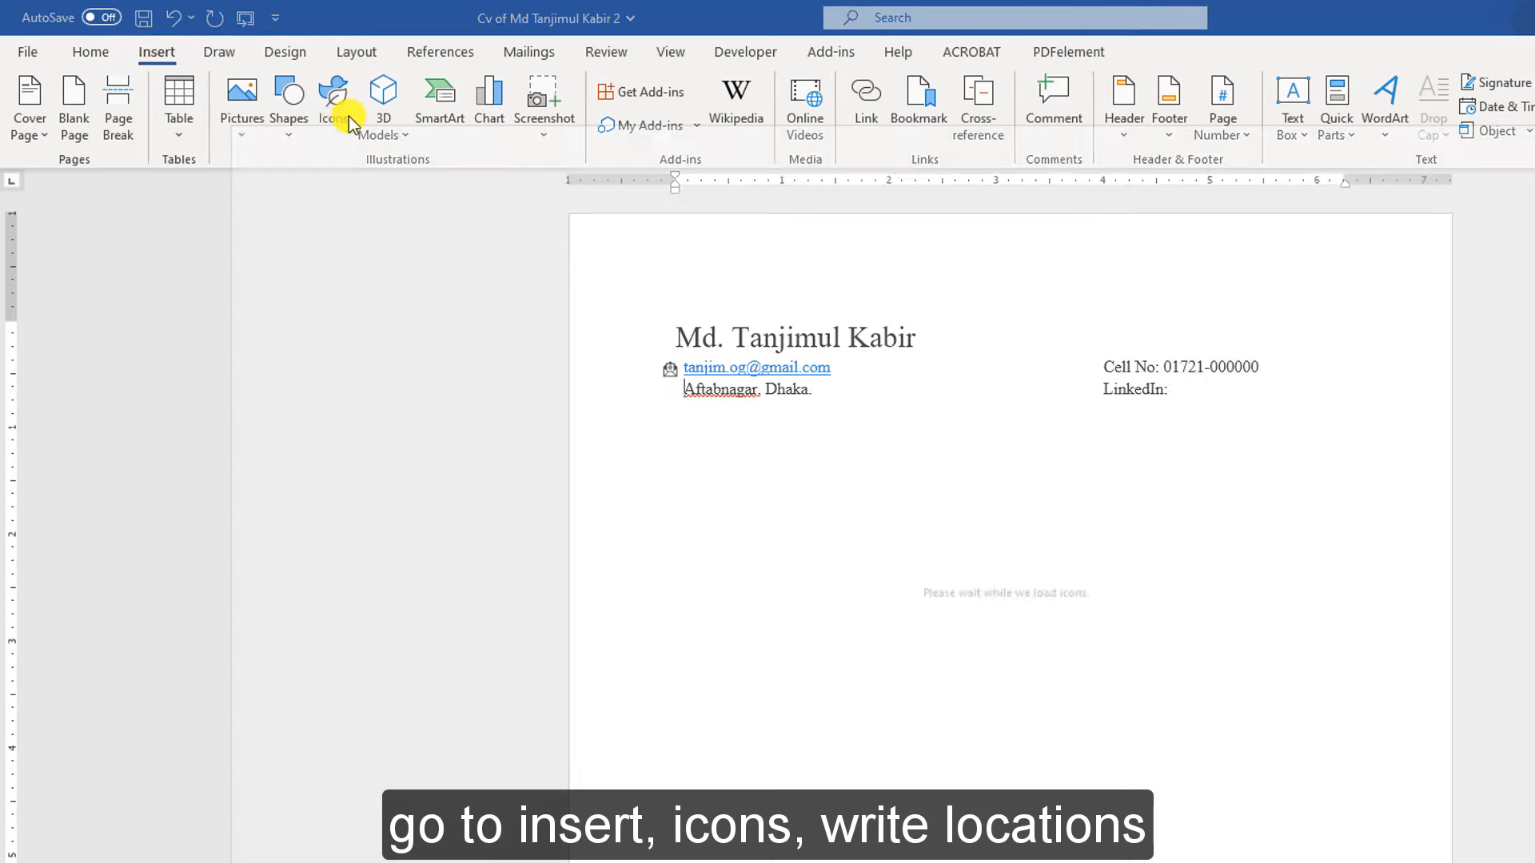
left_click(572, 290)
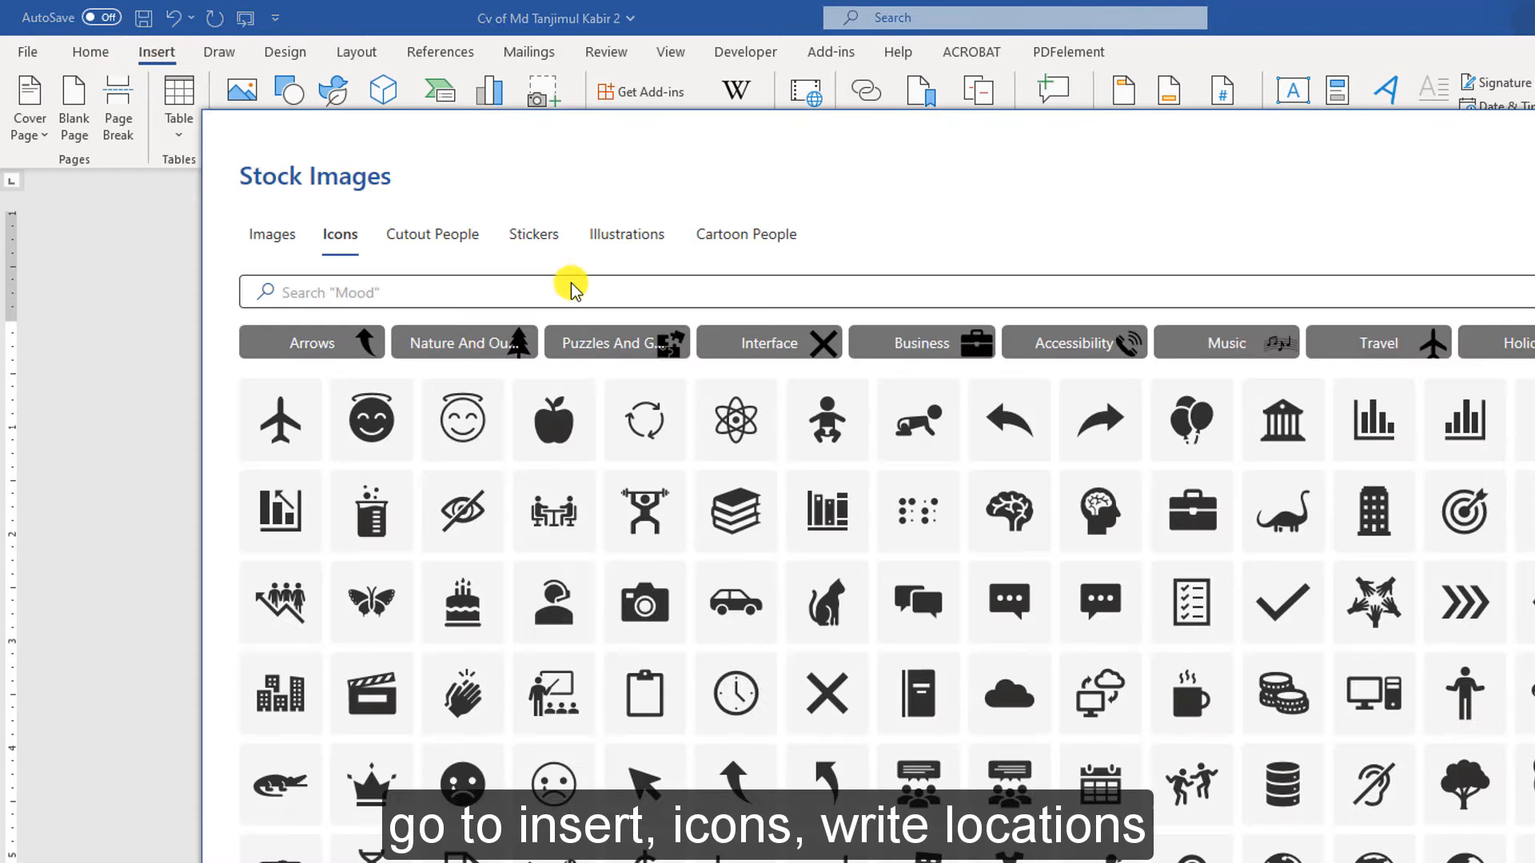
type("location")
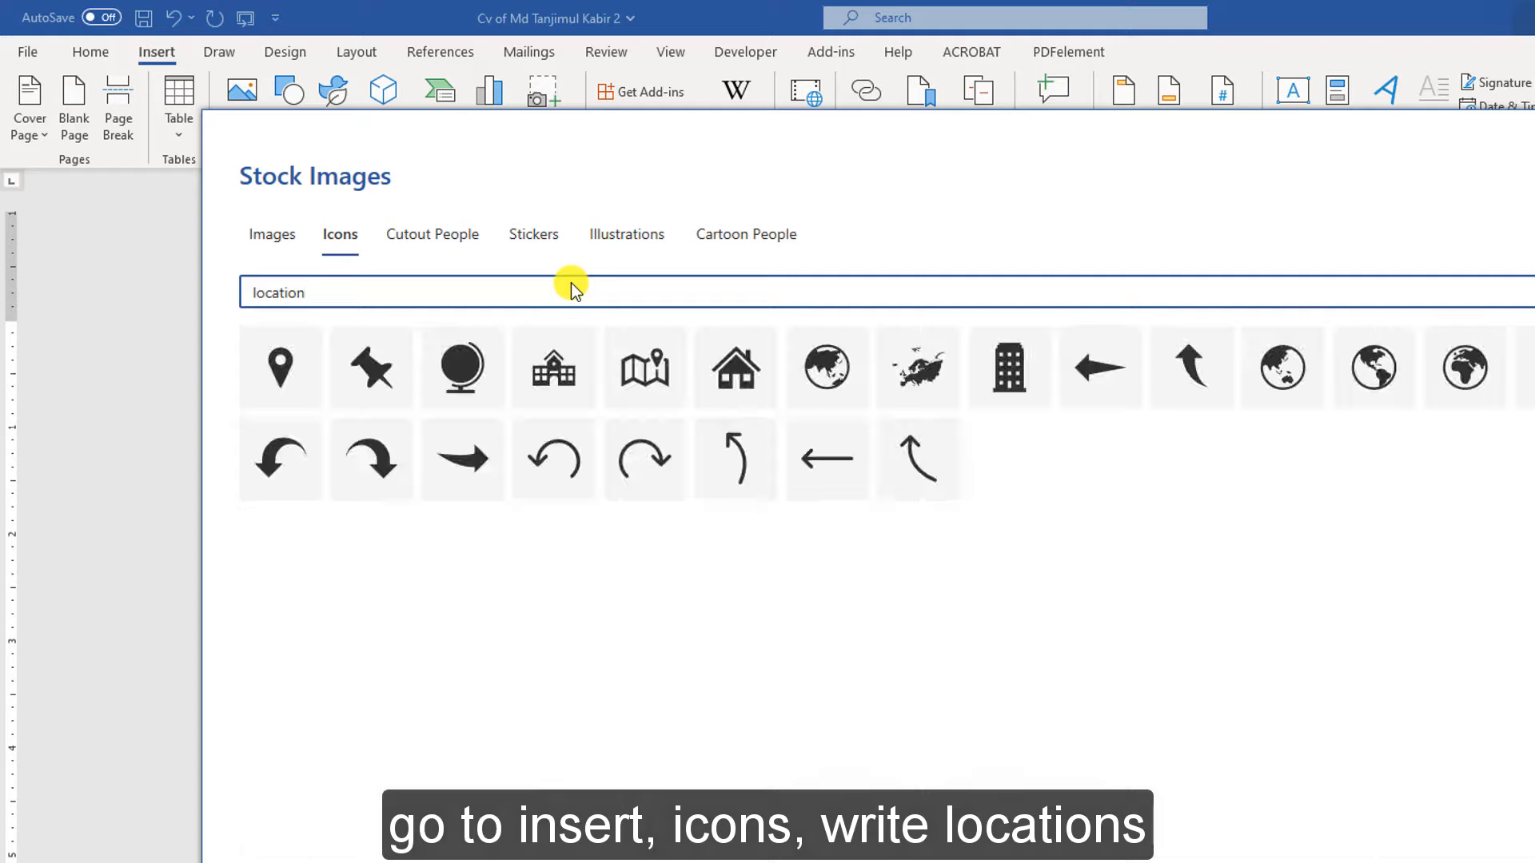
left_click(272, 365)
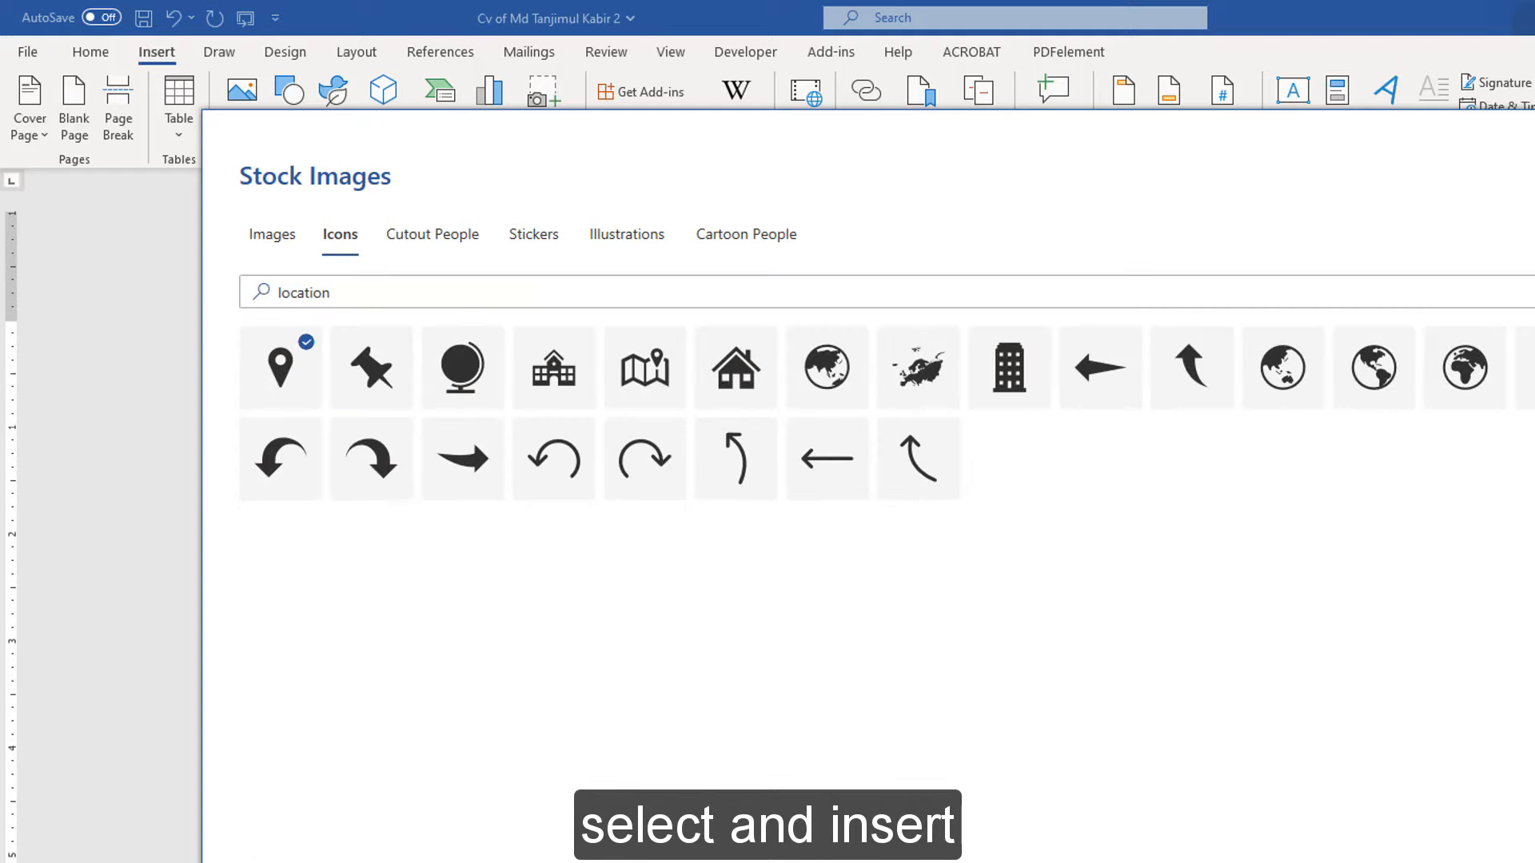
key("Return")
Shrink the pin to 0.22", float it In Front of Text, and nudge it beside the address
left_click_drag(788, 401, 694, 462)
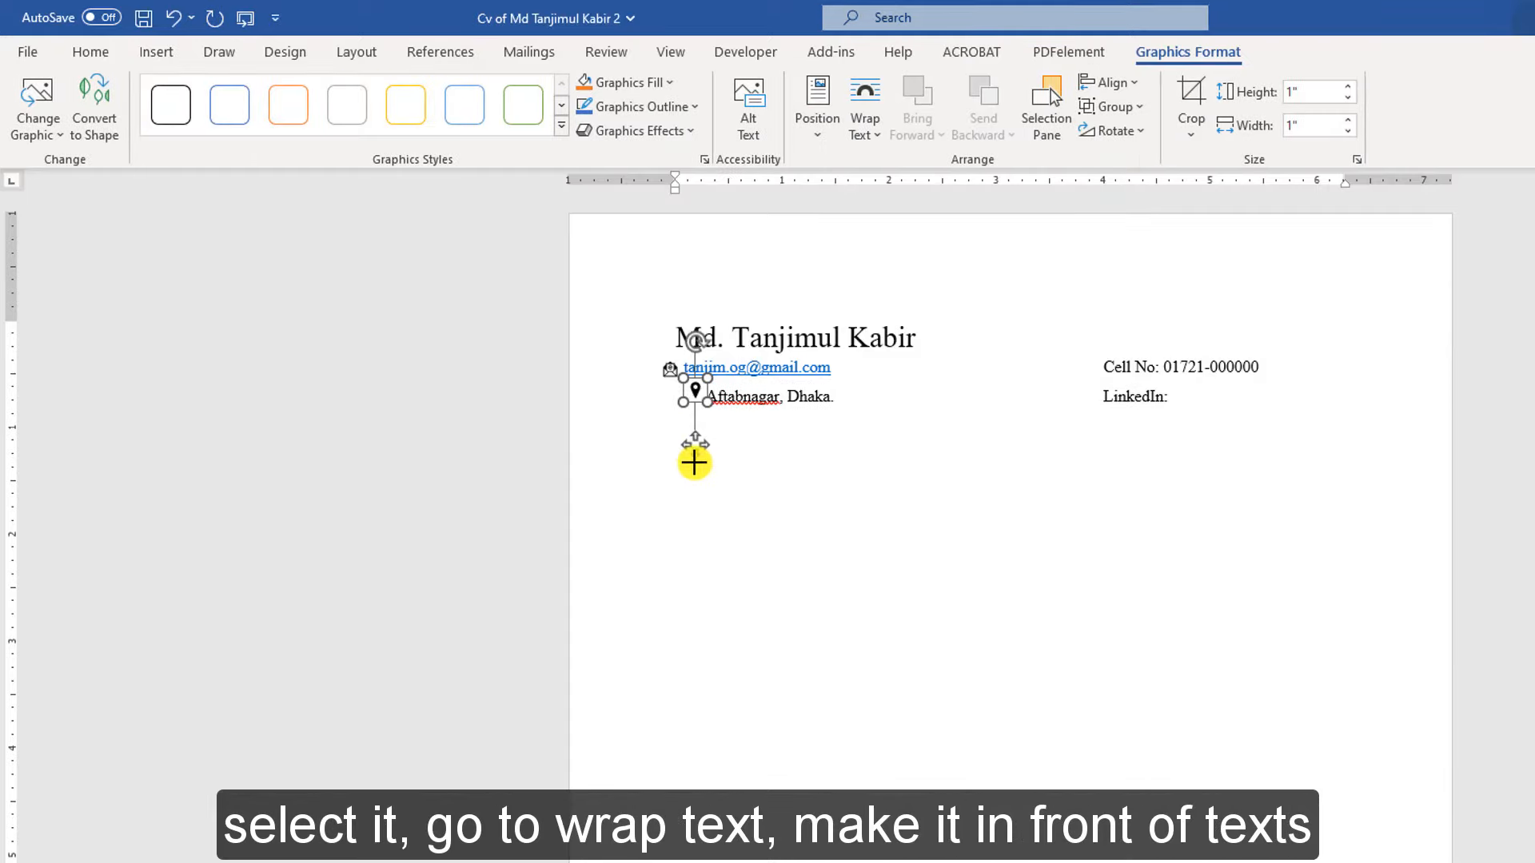
left_click(864, 115)
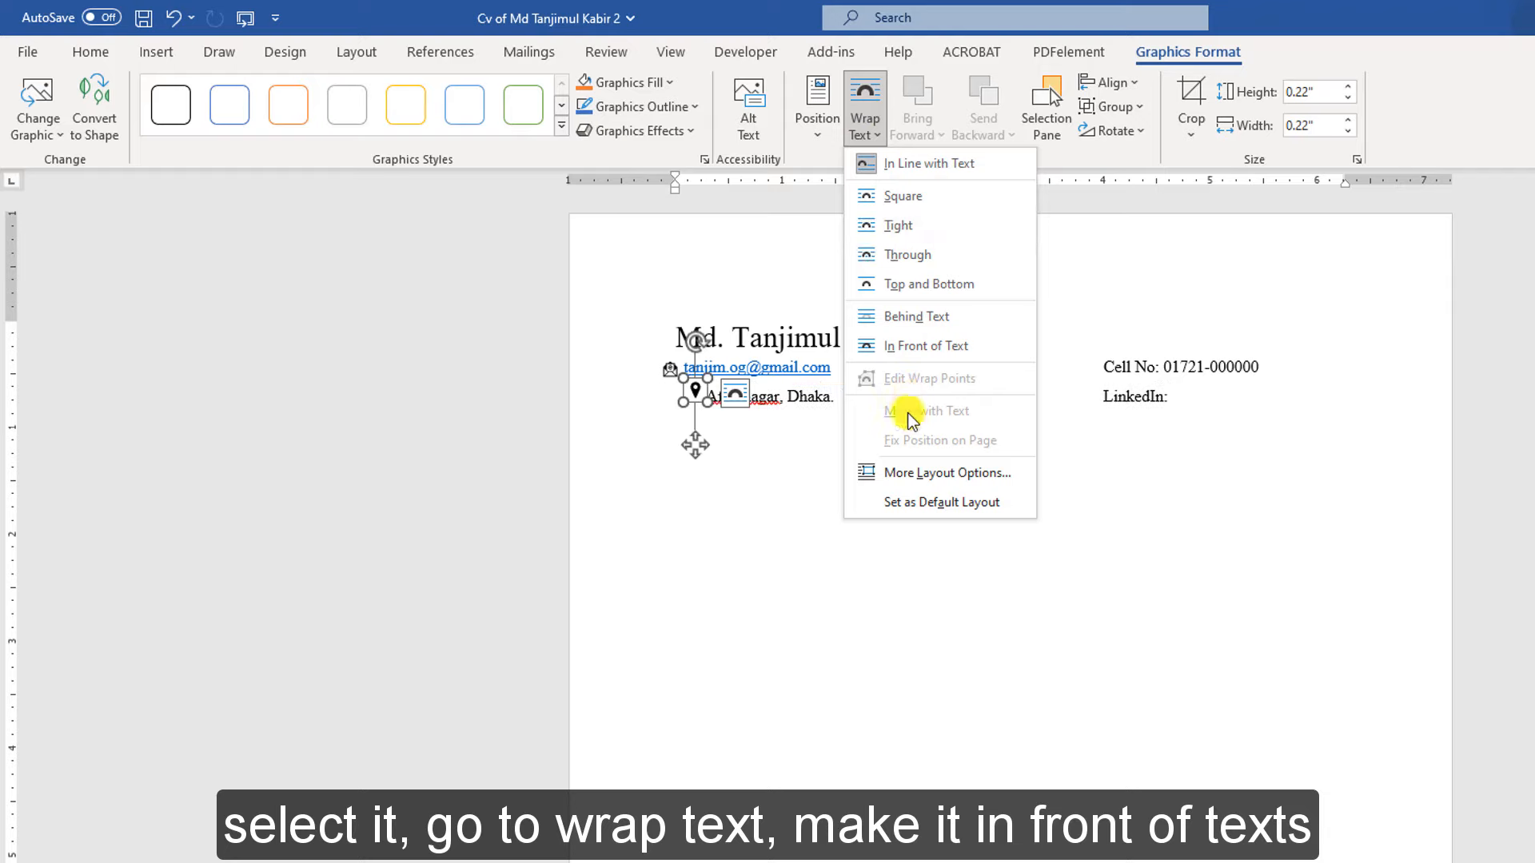
left_click(919, 345)
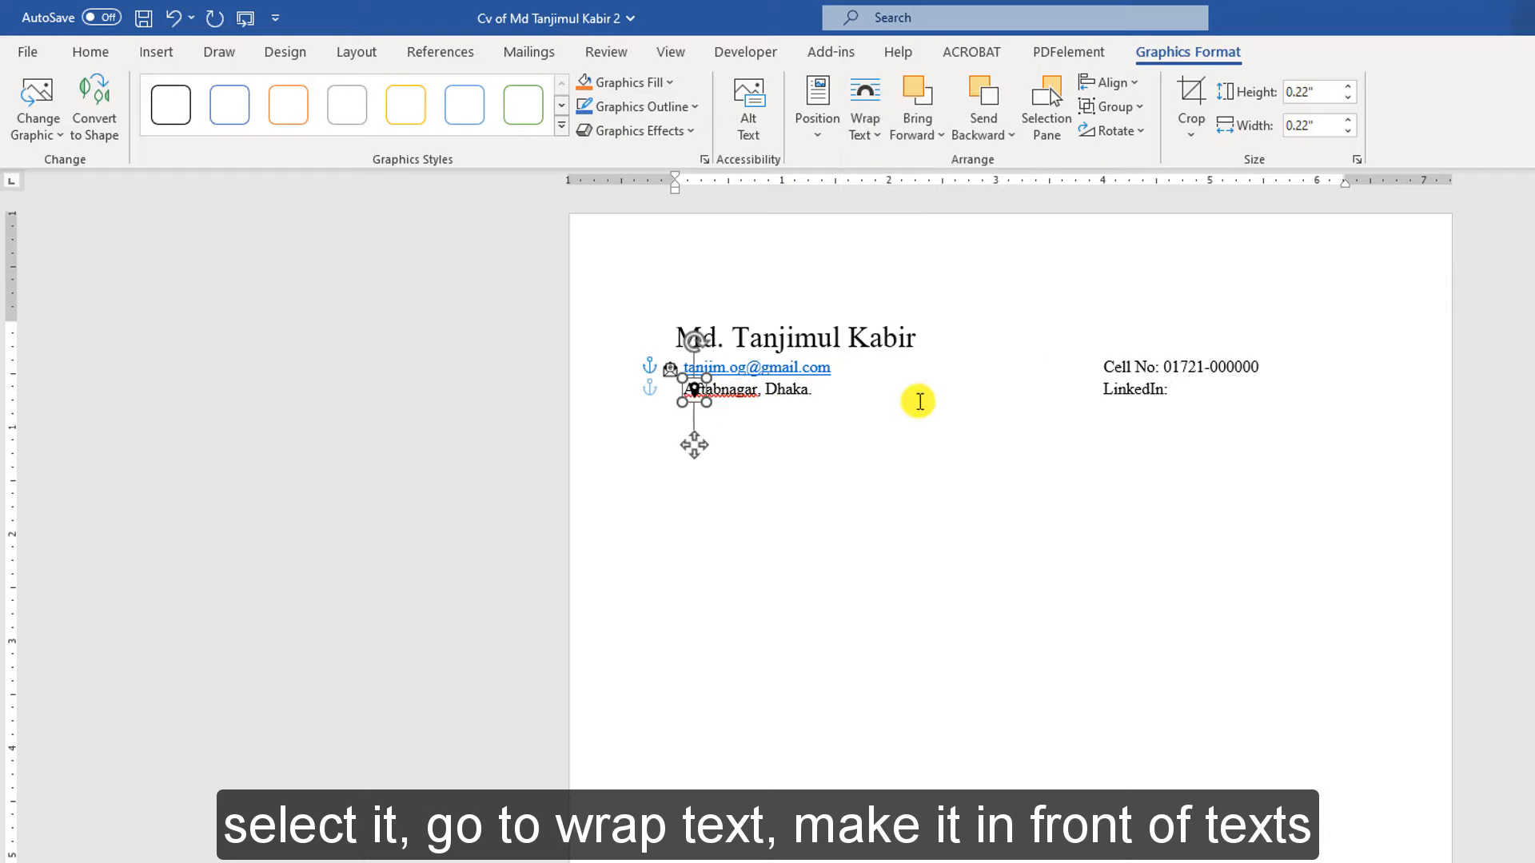
key("Left")
key("Left")
key("Left")
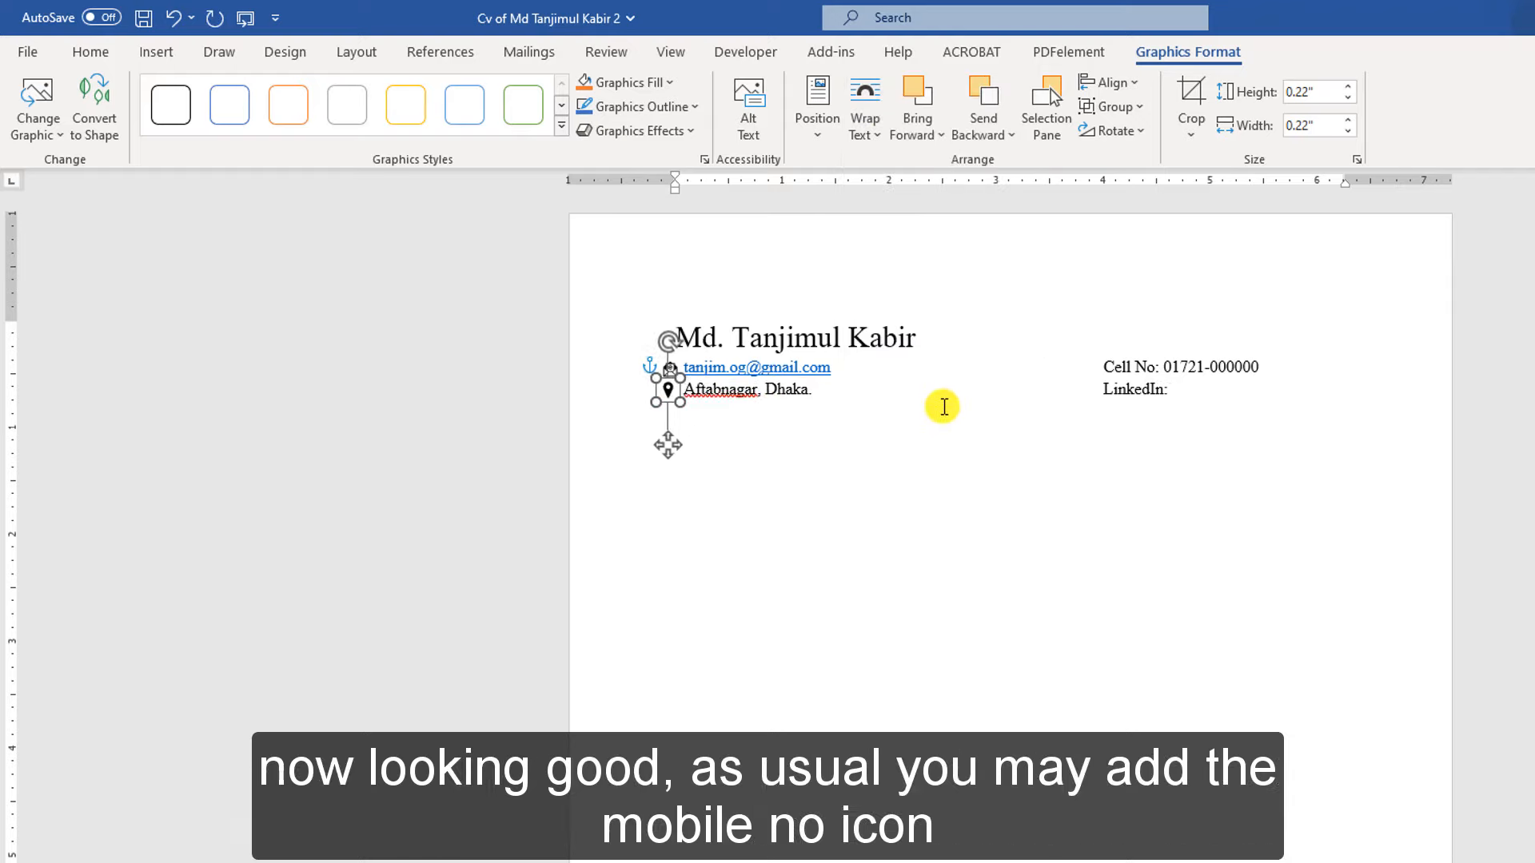
Indent the email and address lines further right, clear of the icons
left_click(956, 435)
left_click(836, 392)
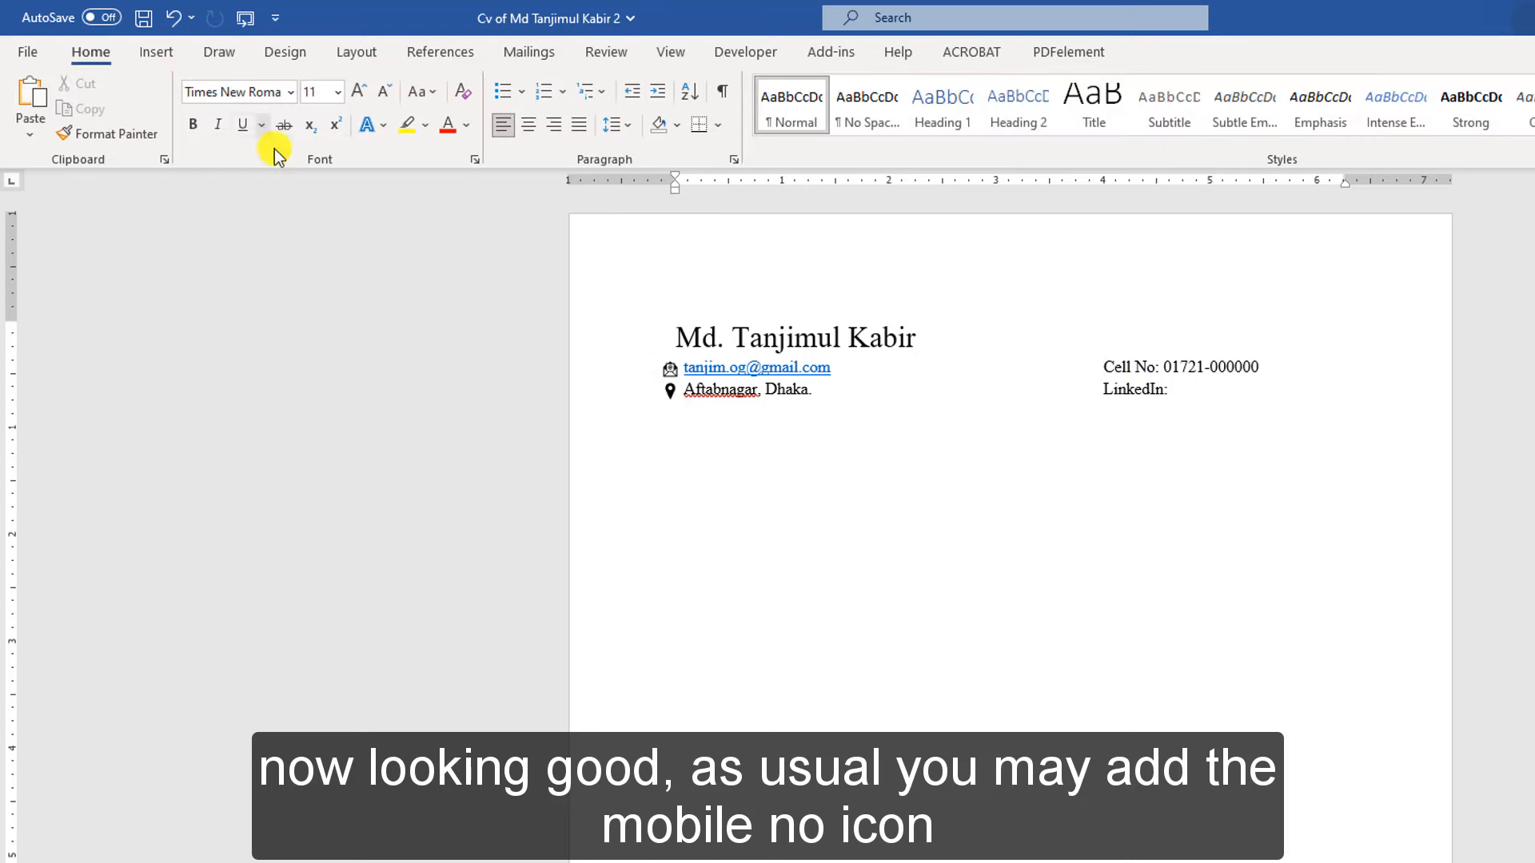
left_click(675, 335)
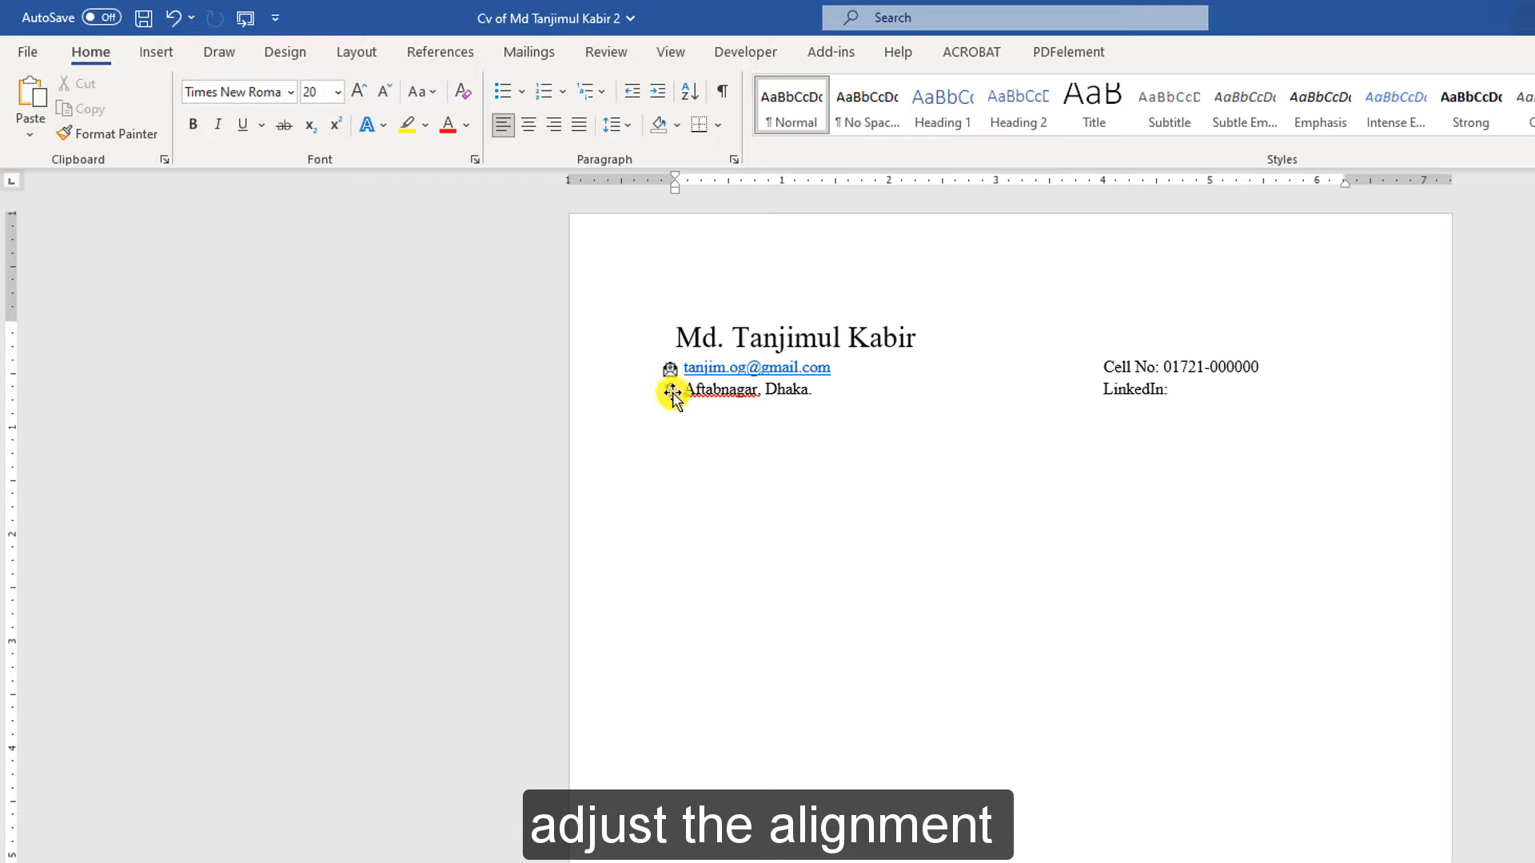
left_click(683, 367)
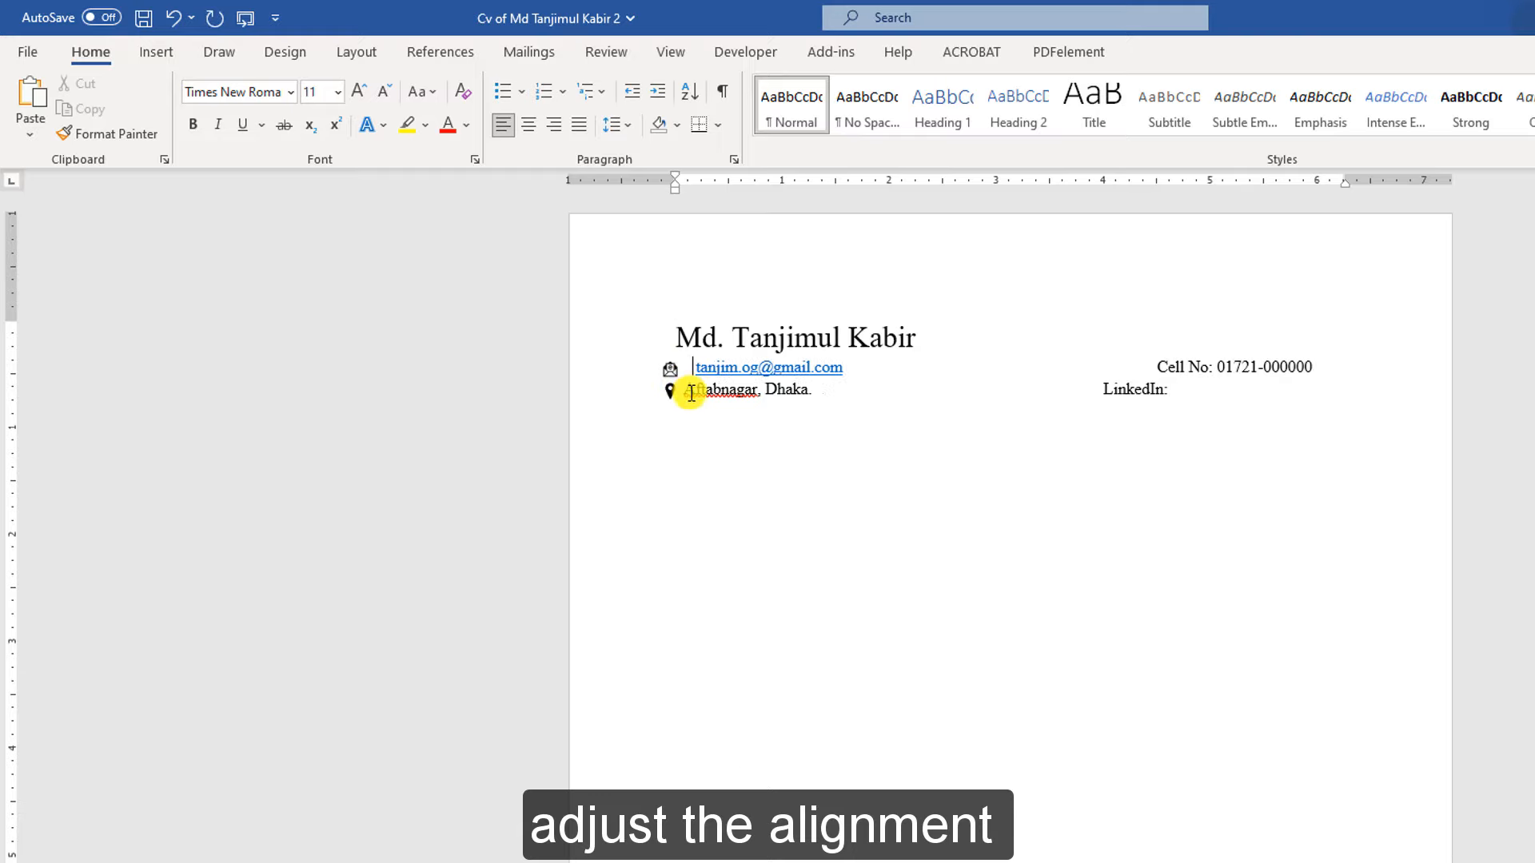
left_click(689, 392)
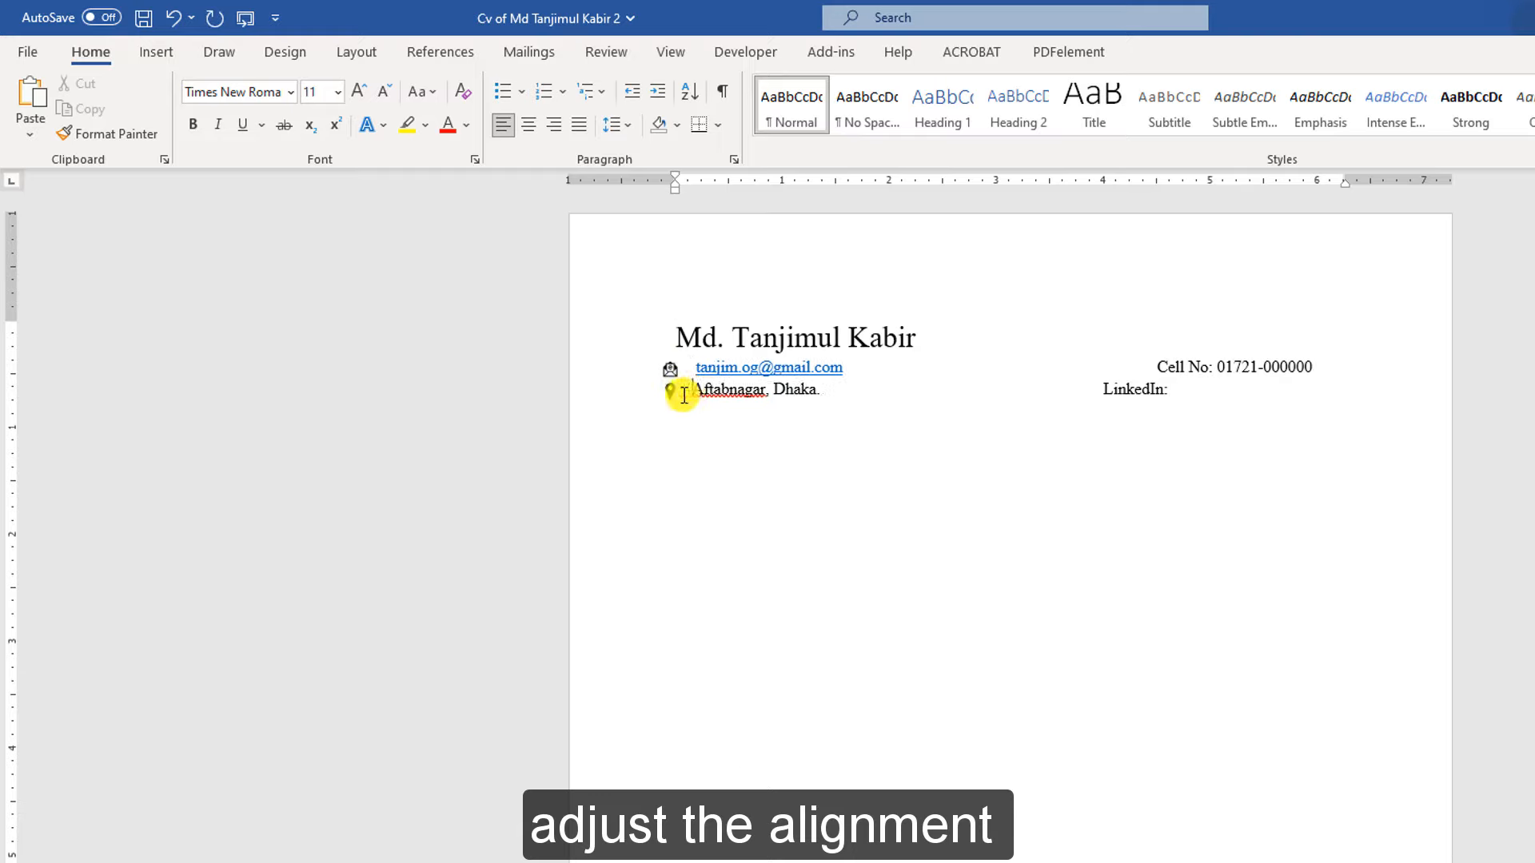
Nudge the pin icon right so it lines up under the envelope icon
left_click(671, 391)
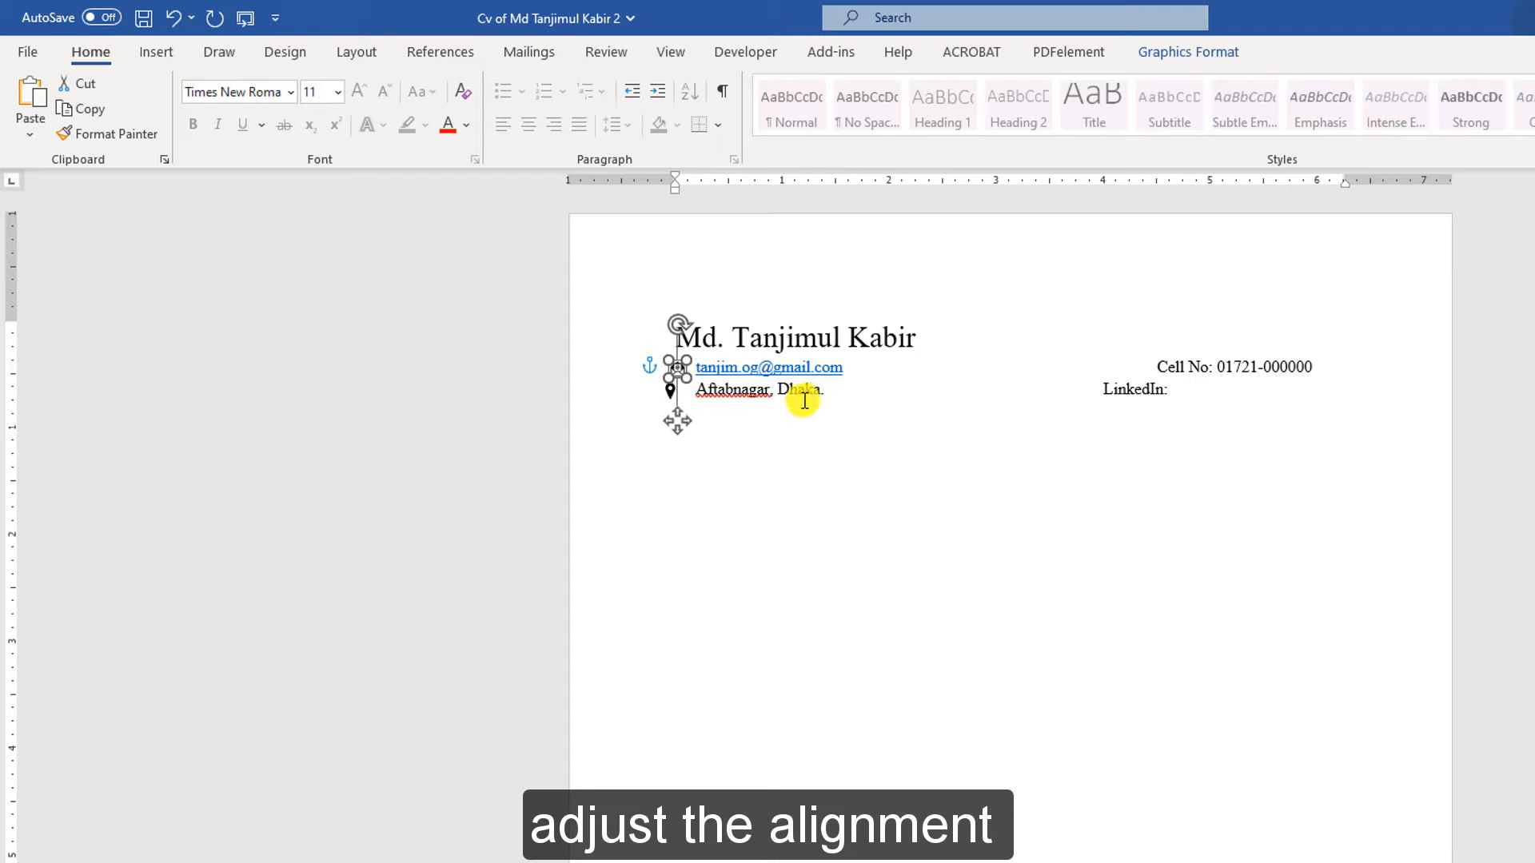
left_click(673, 391)
key("Right")
key("Right")
left_click(851, 415)
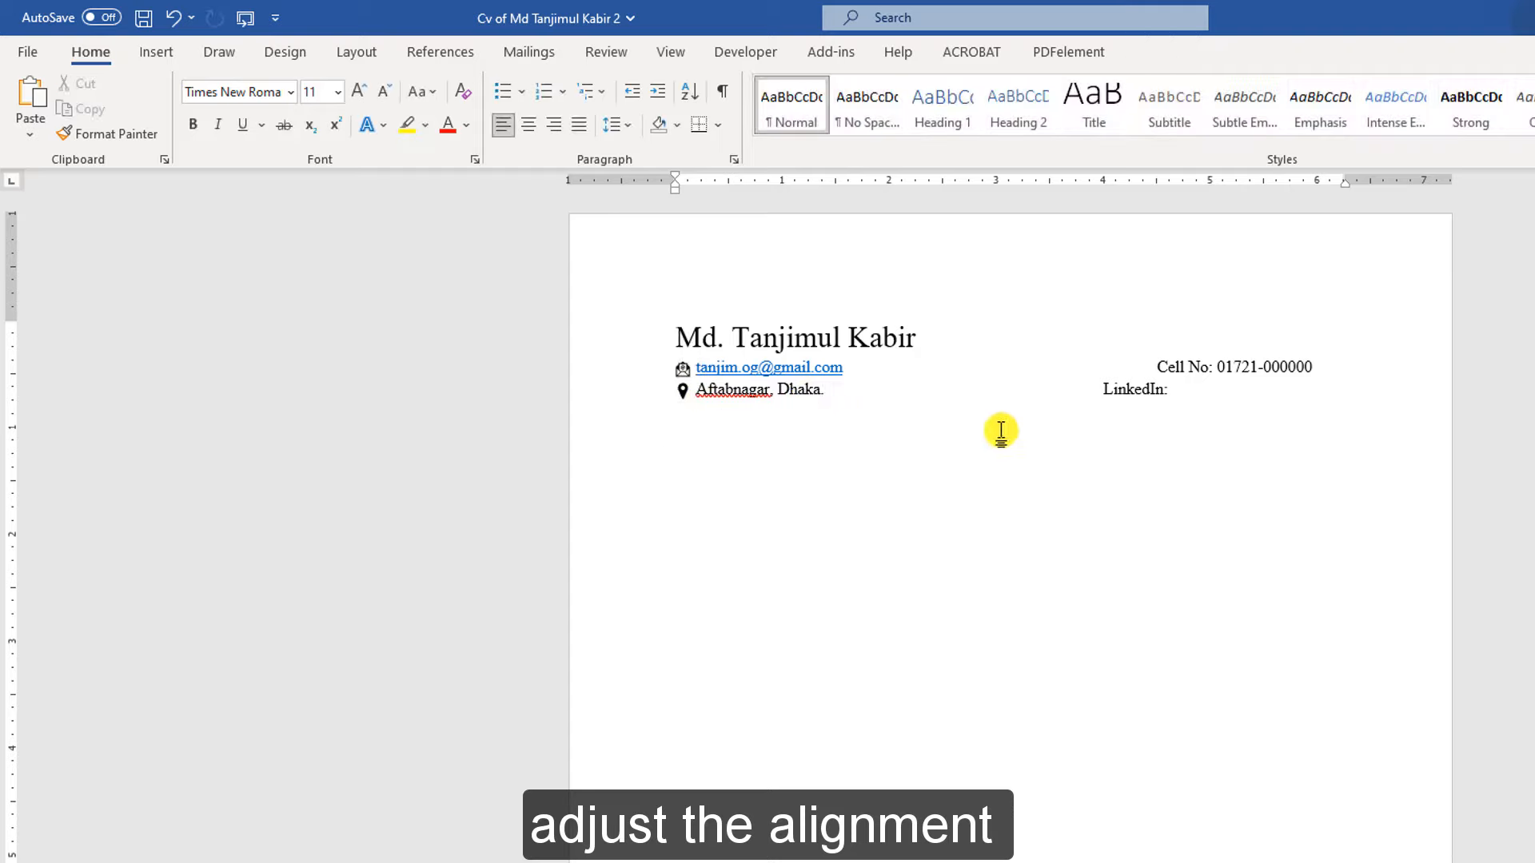
Remove an extra tab so the Cell No entry aligns with the LinkedIn label
left_click(1151, 367)
key("BackSpace")
left_click(1242, 425)
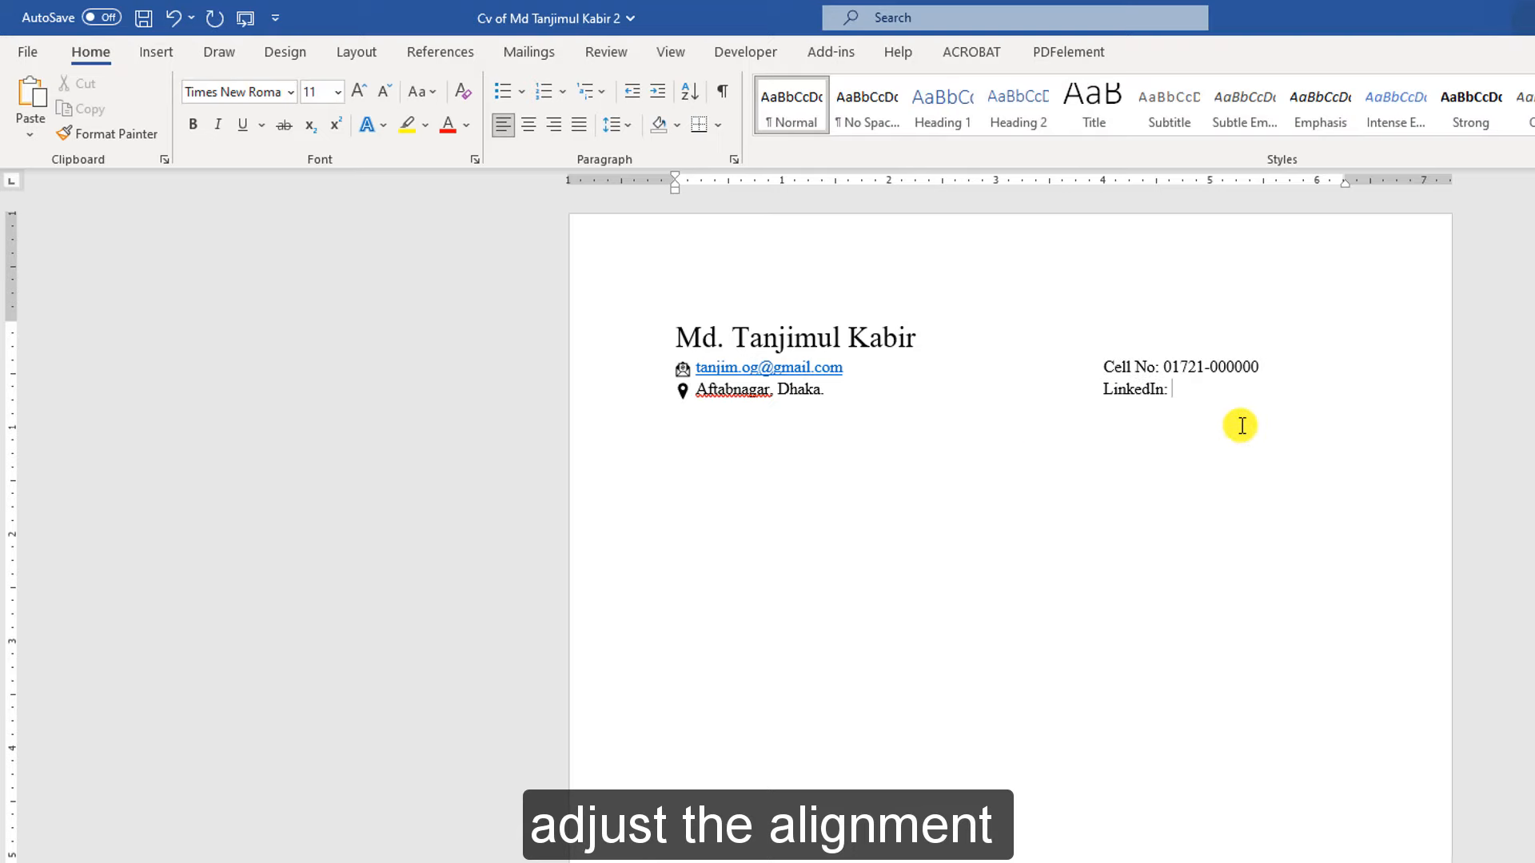
left_click(150, 52)
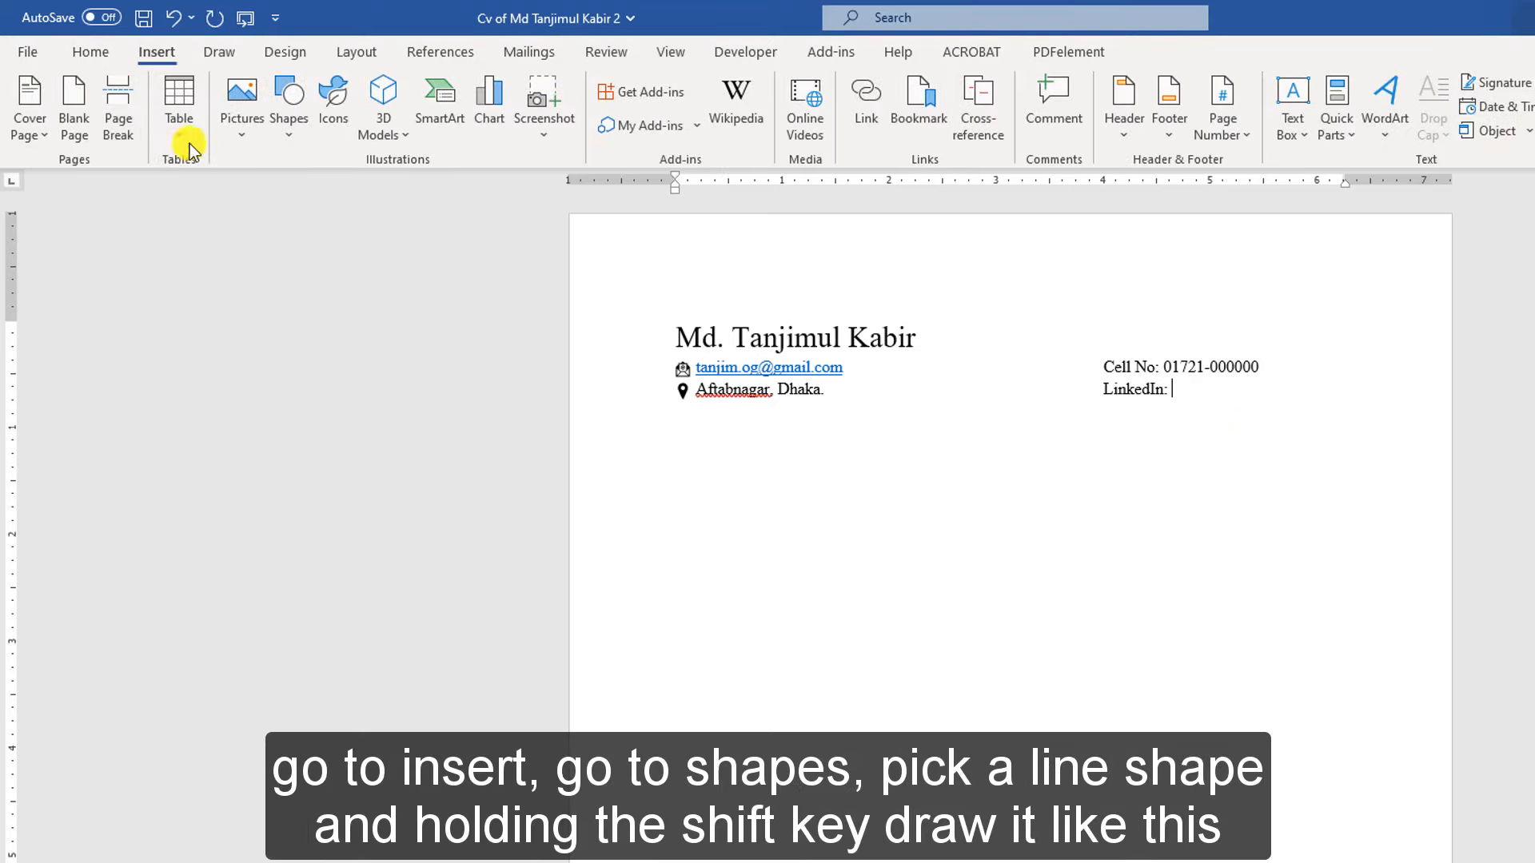
Draw a straight Line shape across the page directly under the contact block
left_click(292, 140)
left_click(300, 186)
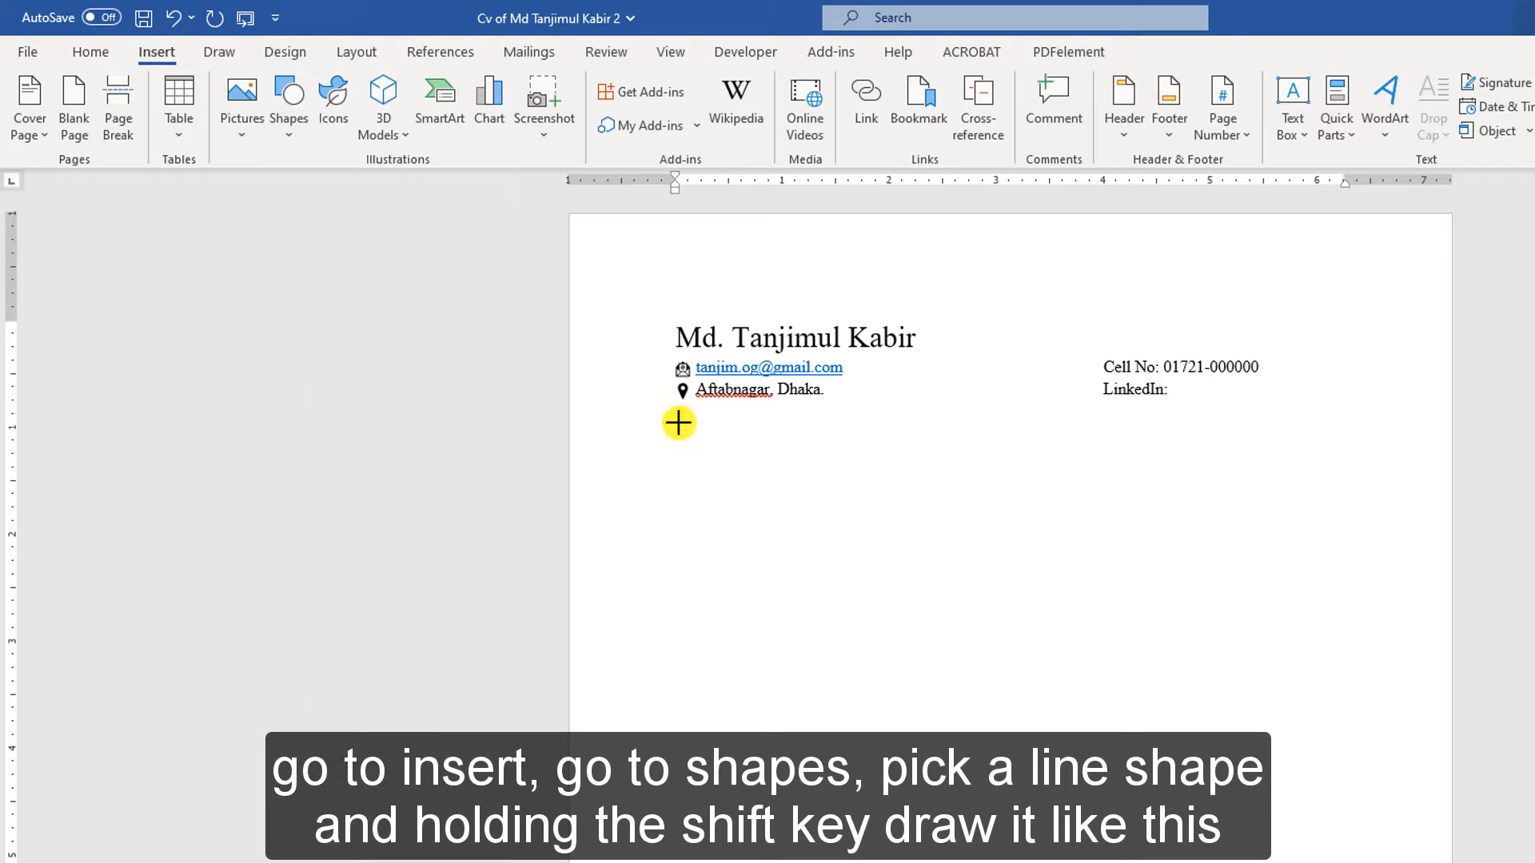
left_click_drag(679, 423, 1336, 437)
left_click(1119, 527)
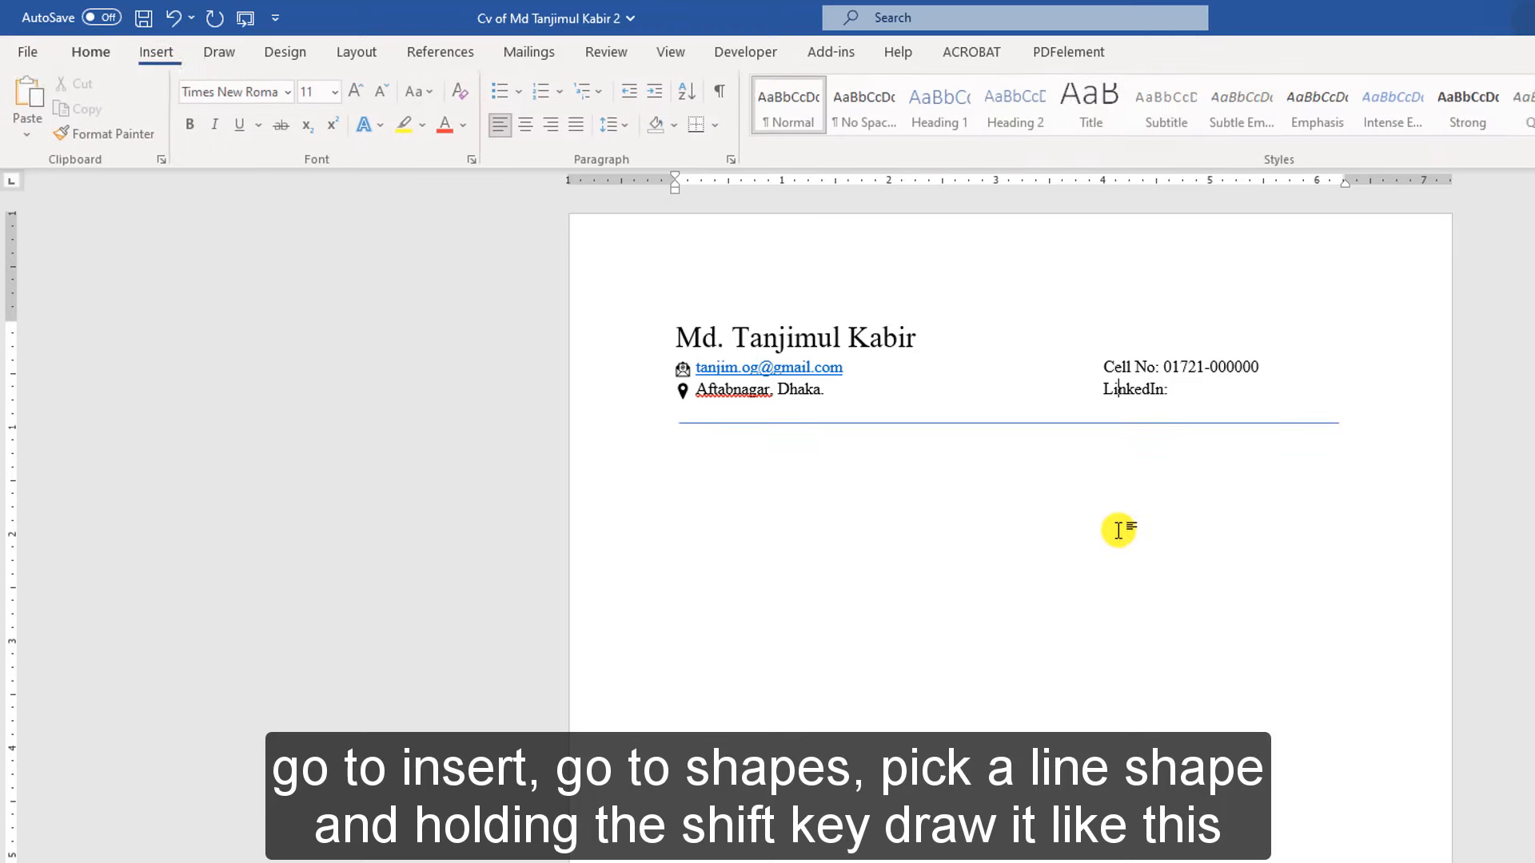
Type the PROFILE heading on a centred line below the divider
double_click(943, 482)
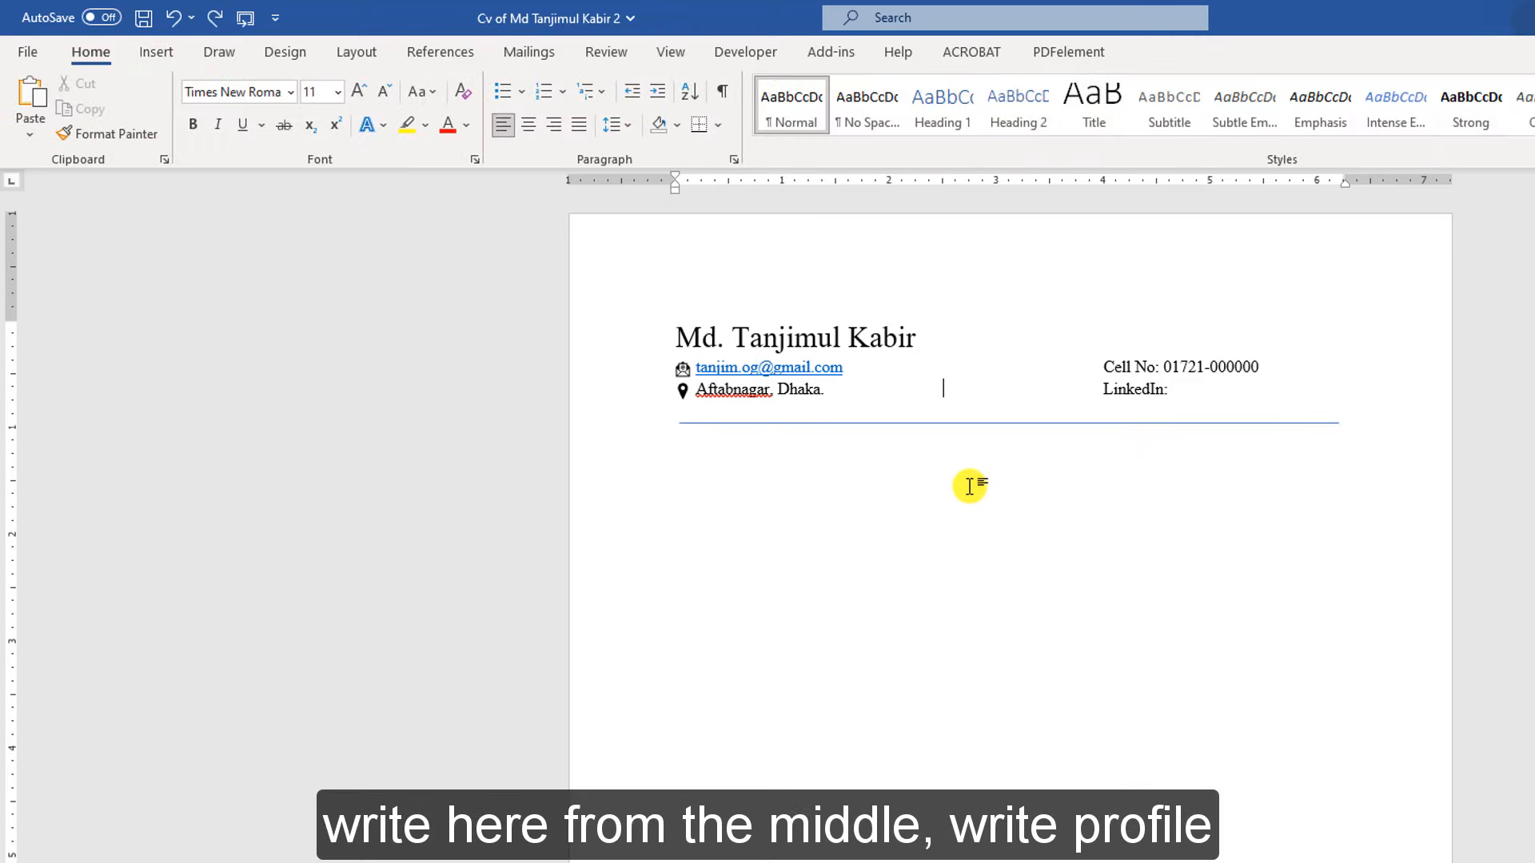
double_click(962, 477)
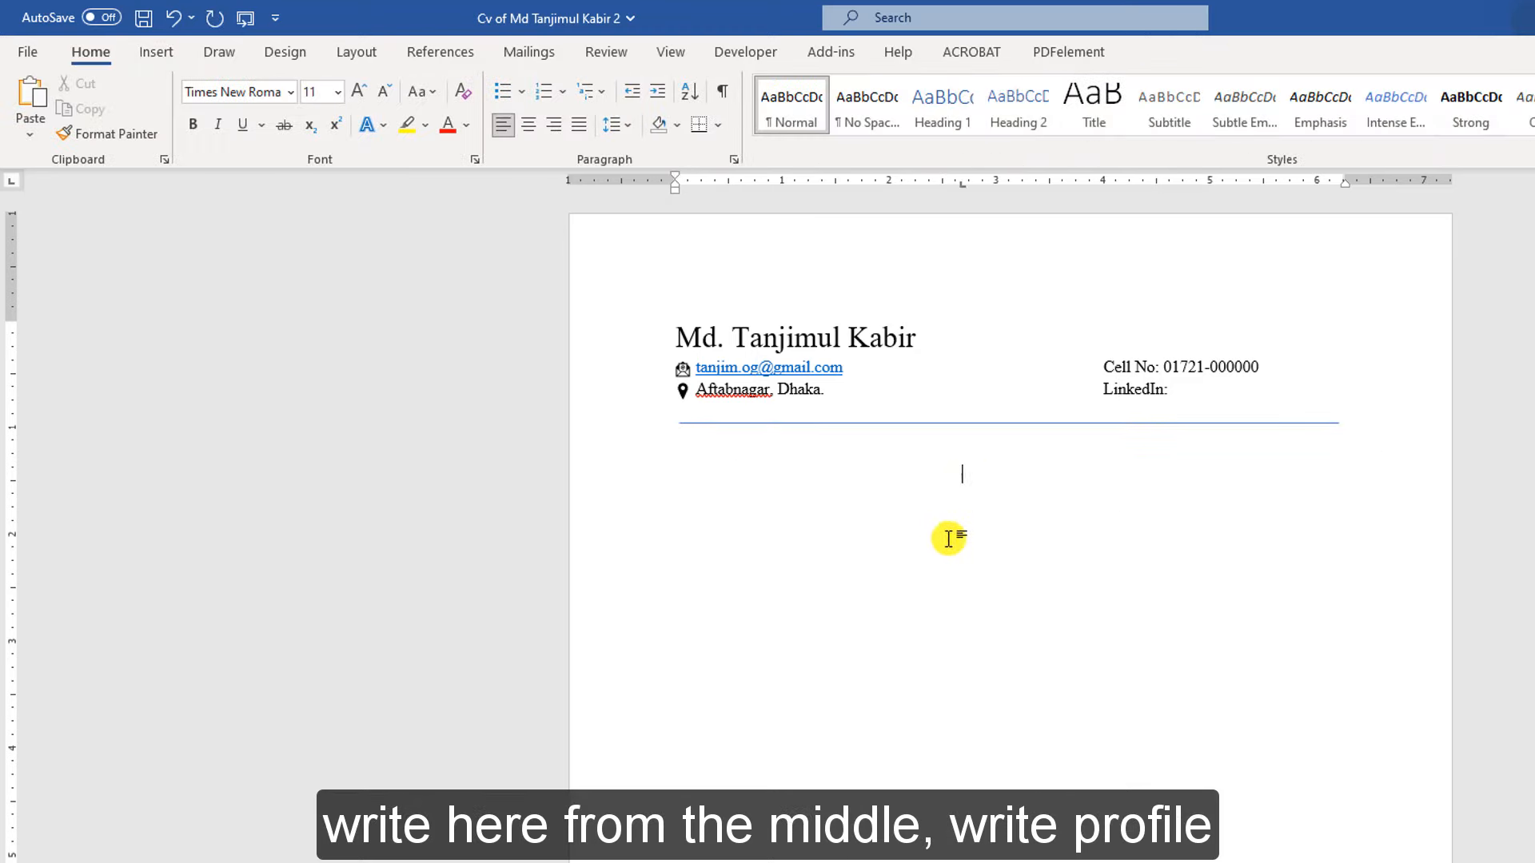
key("alt+Tab")
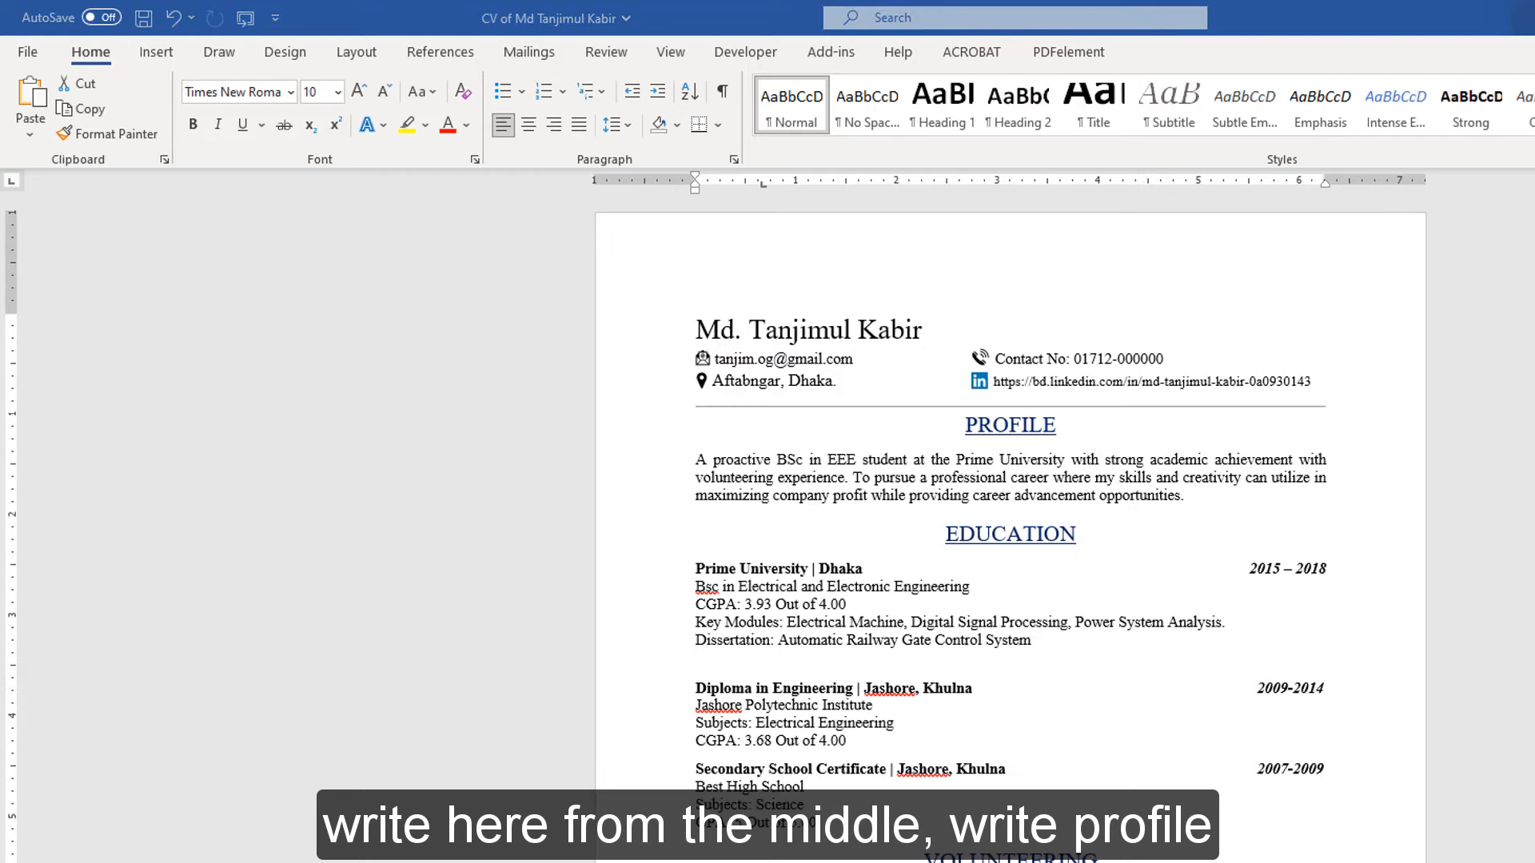
key("alt+Tab")
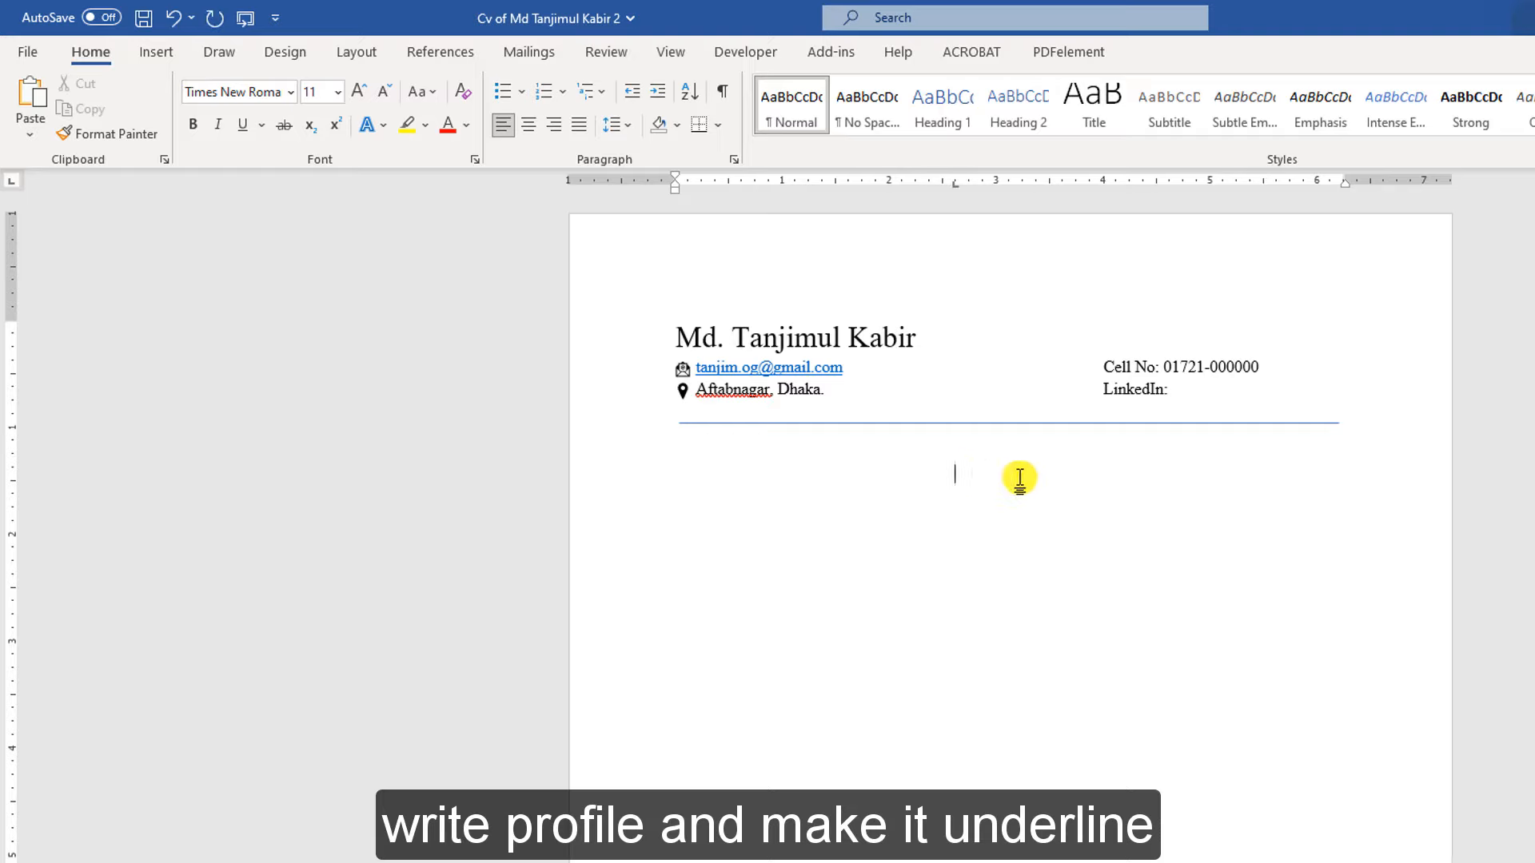
double_click(974, 470)
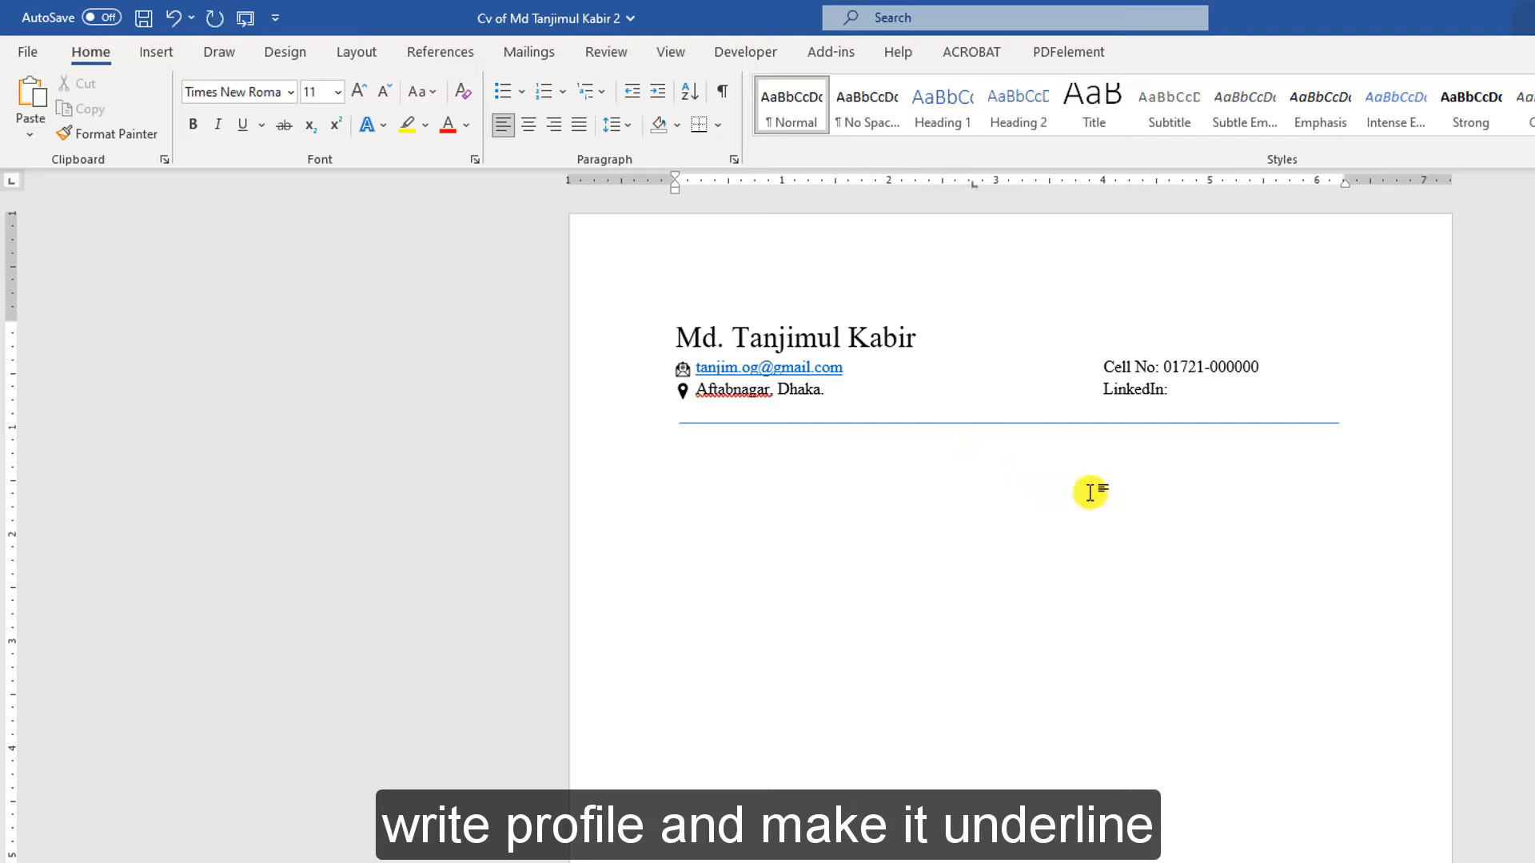
type("PROFILE")
Underline PROFILE, grow it to 16 pt, centre it, and start a new line below
left_click_drag(1037, 476, 951, 478)
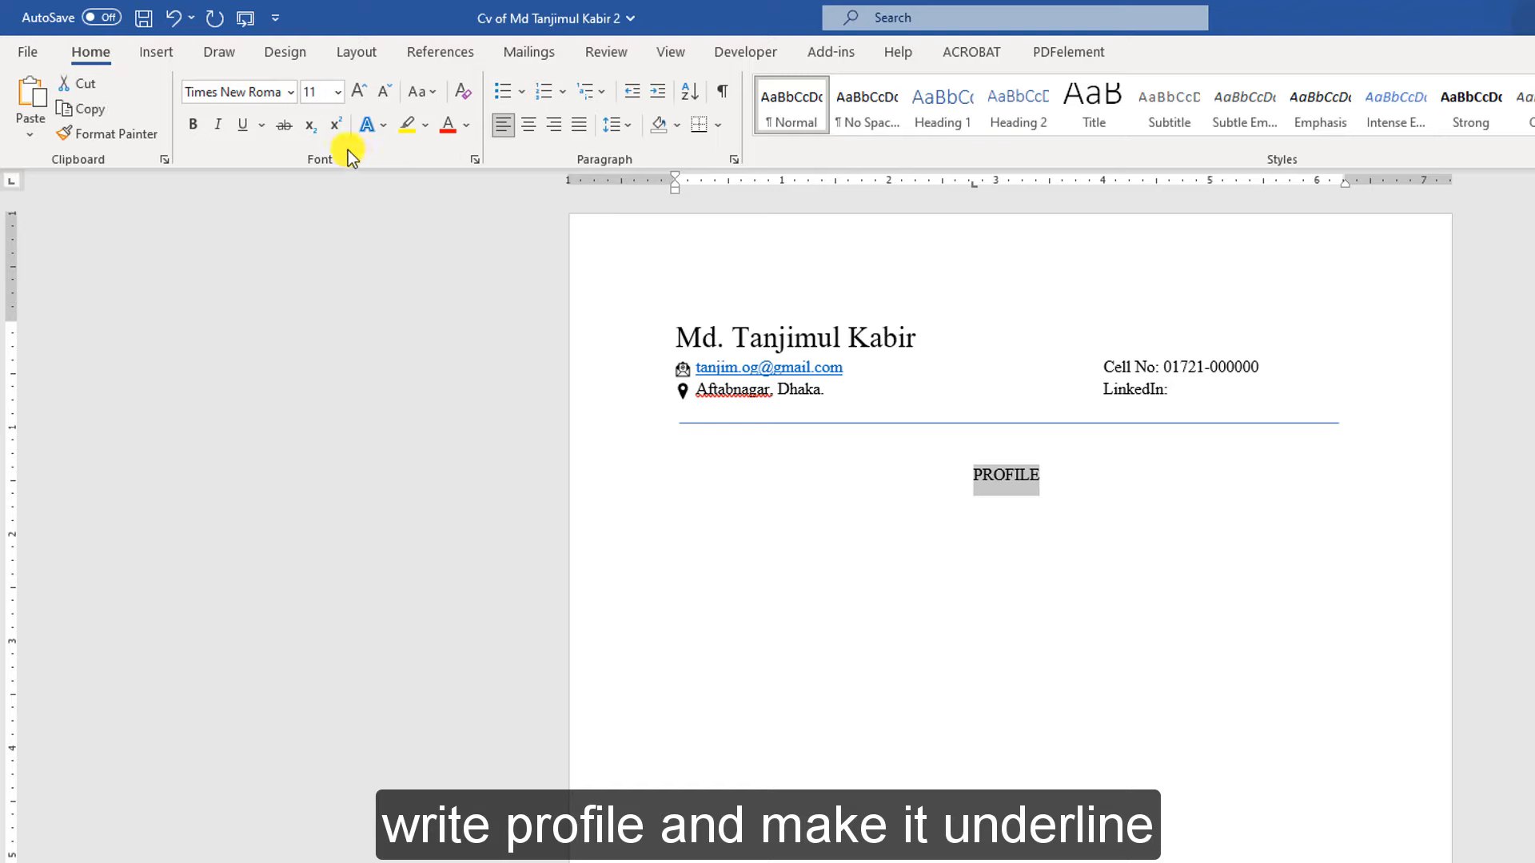
left_click(240, 127)
left_click(353, 93)
left_click(353, 93)
left_click(353, 92)
left_click(527, 126)
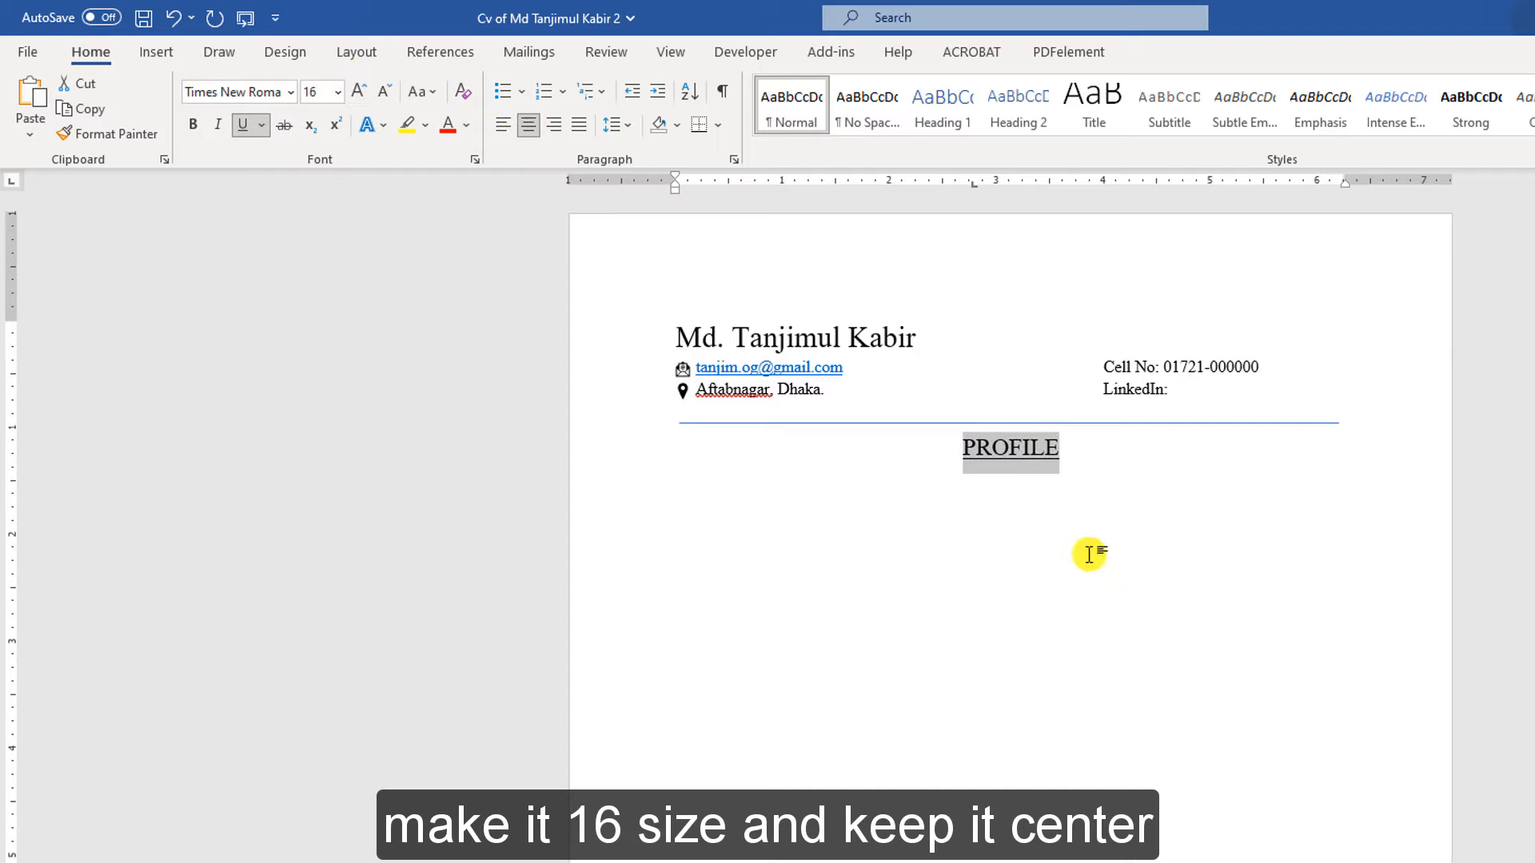
left_click(1081, 550)
key("Return")
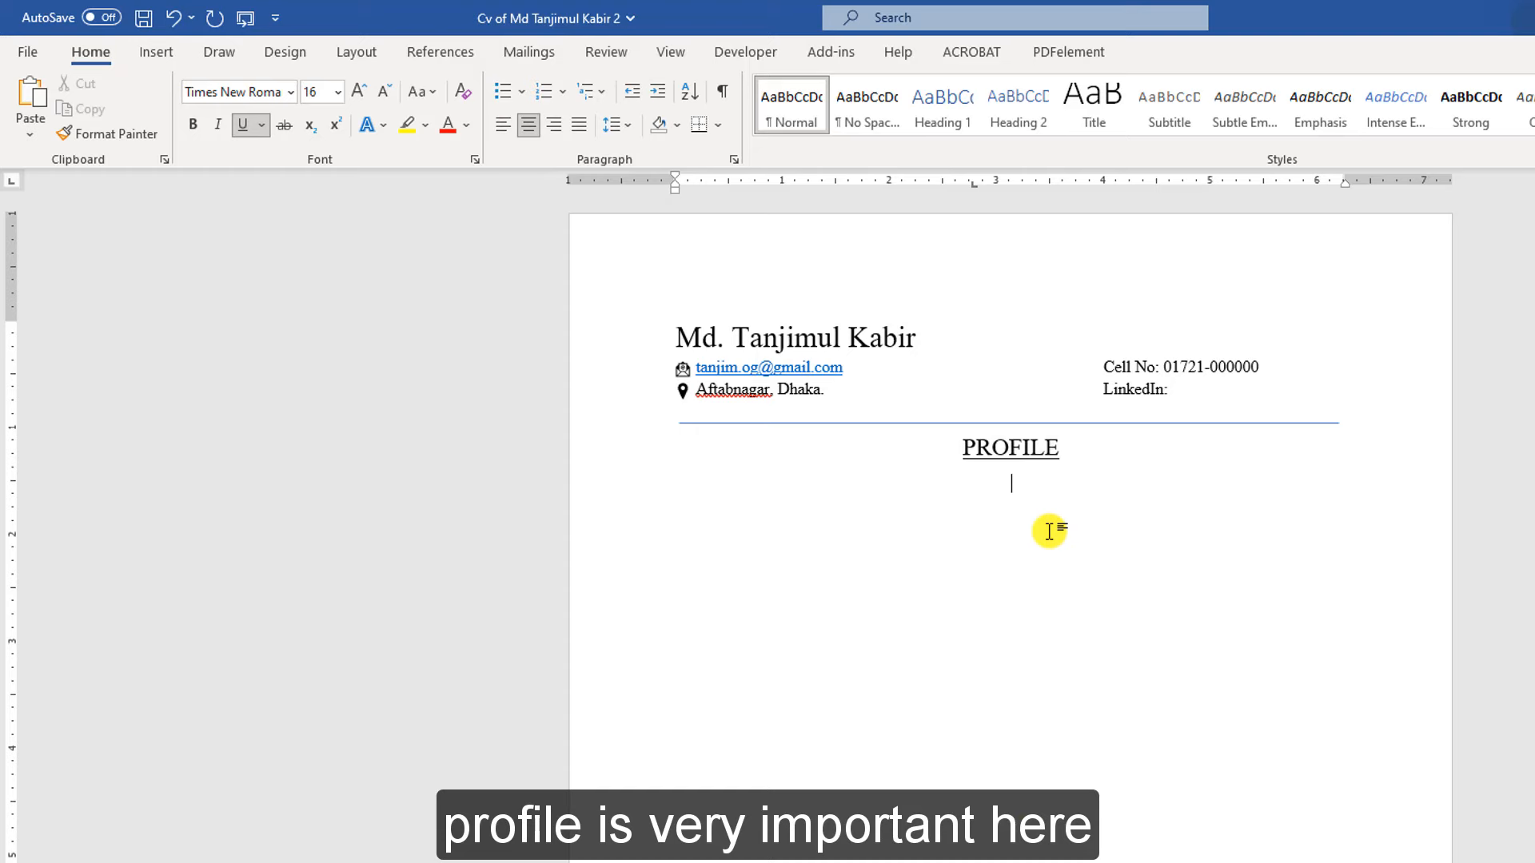
key("alt+Tab")
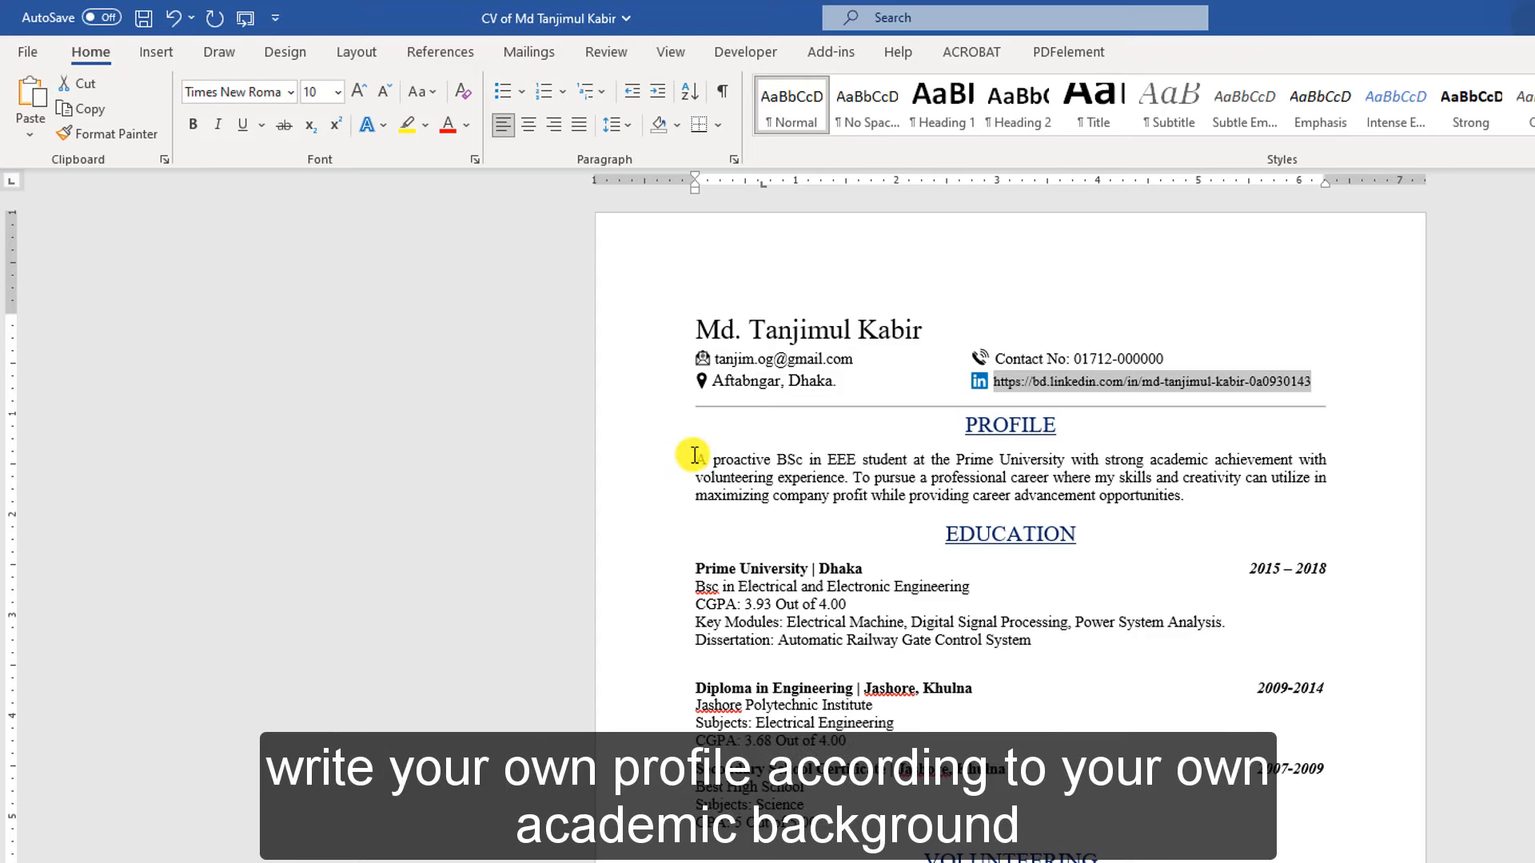
Paste the 'A proactive BSc…' profile paragraph from the finished CV under PROFILE and justify it
left_click_drag(696, 455, 1190, 531)
key("ctrl+c")
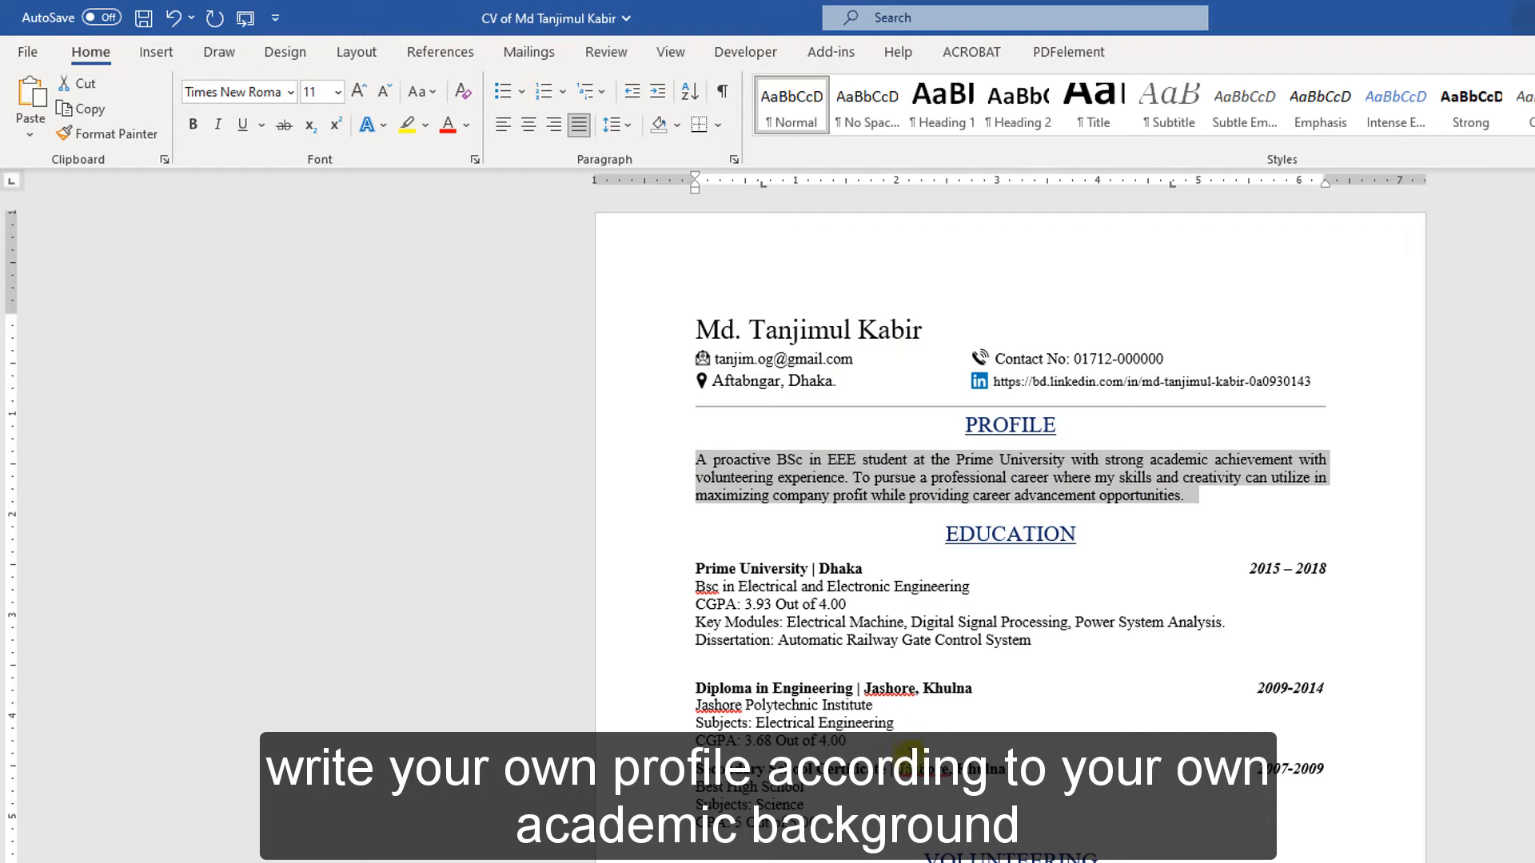
key("alt+Tab")
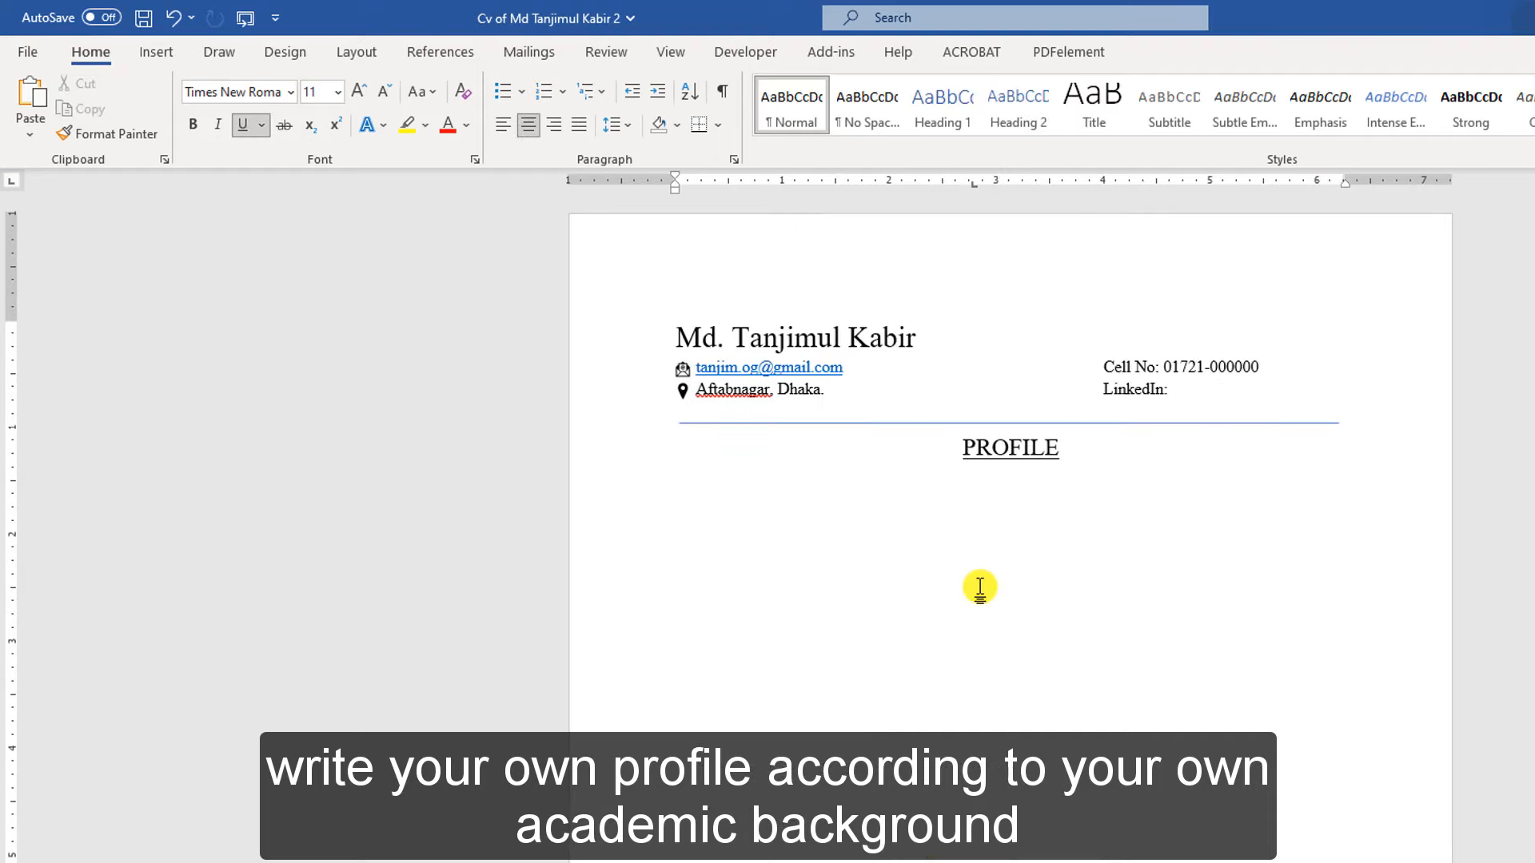
key("ctrl+v")
left_click_drag(1199, 528, 645, 494)
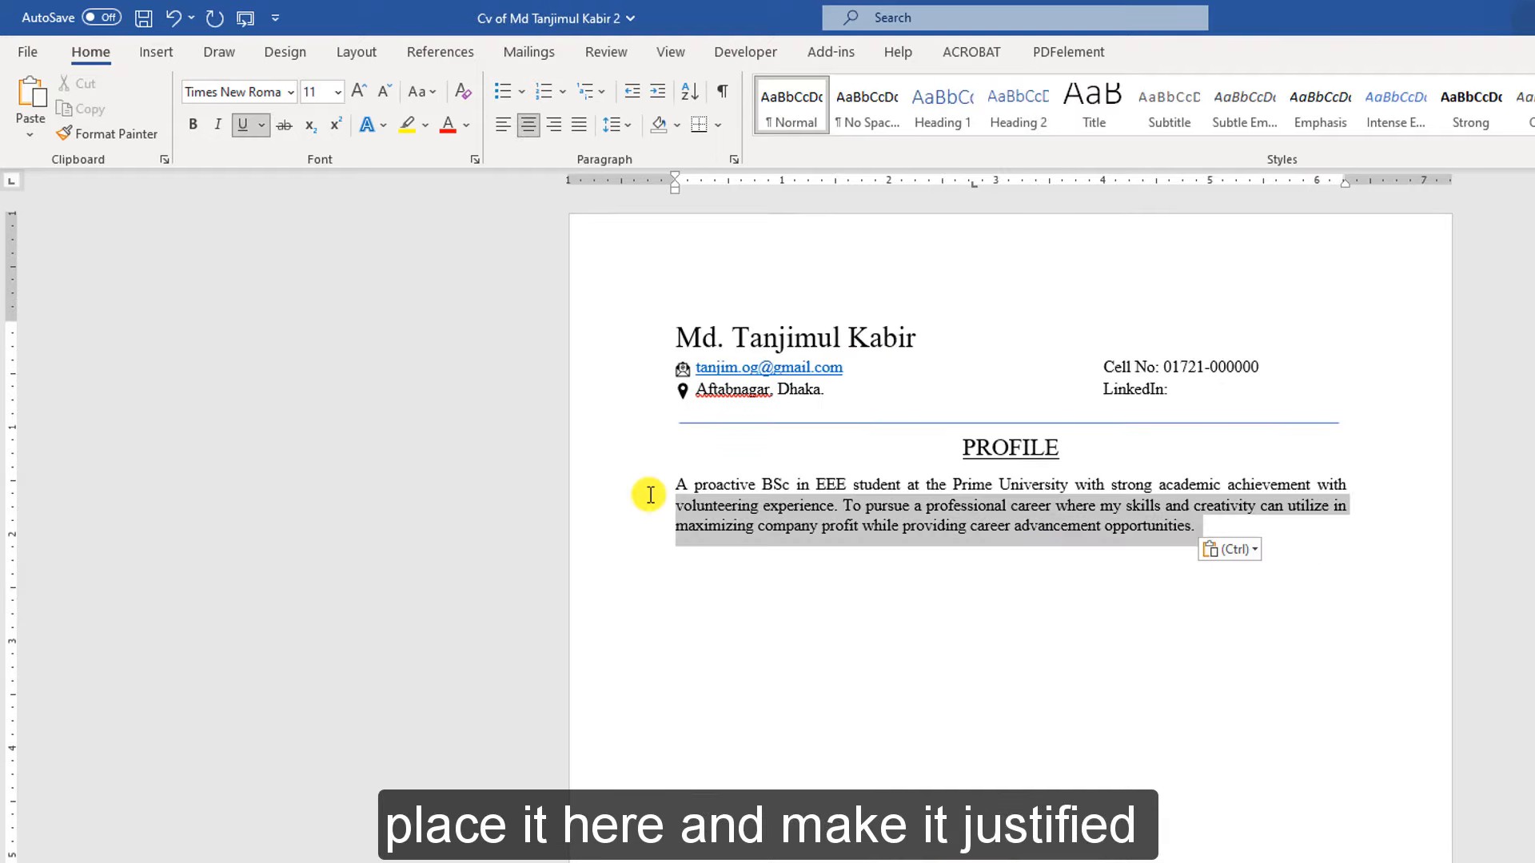
left_click(575, 123)
left_click(575, 123)
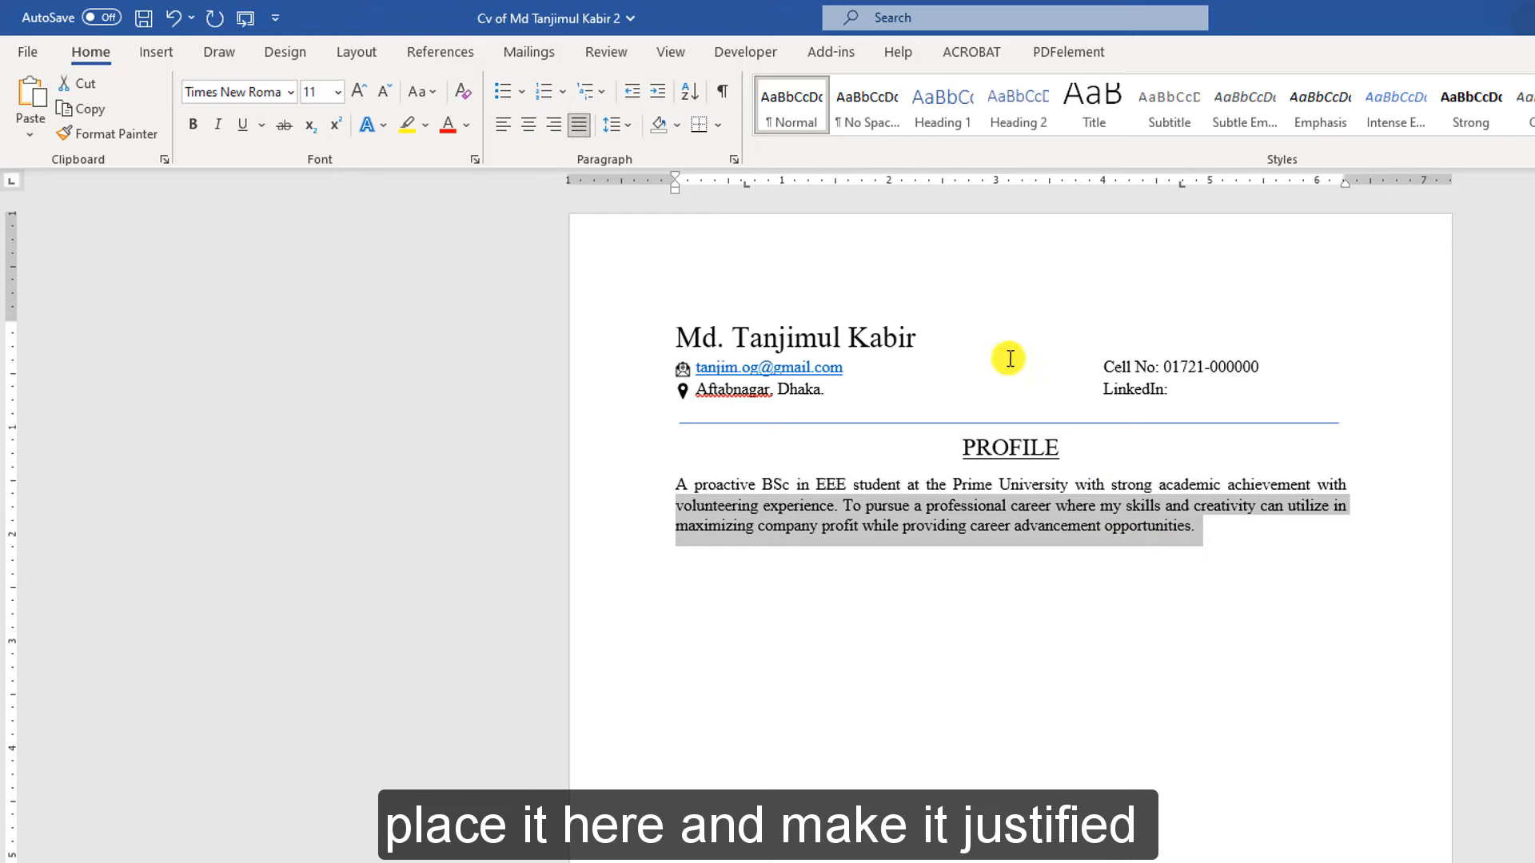
left_click(1249, 549)
key("alt+Tab")
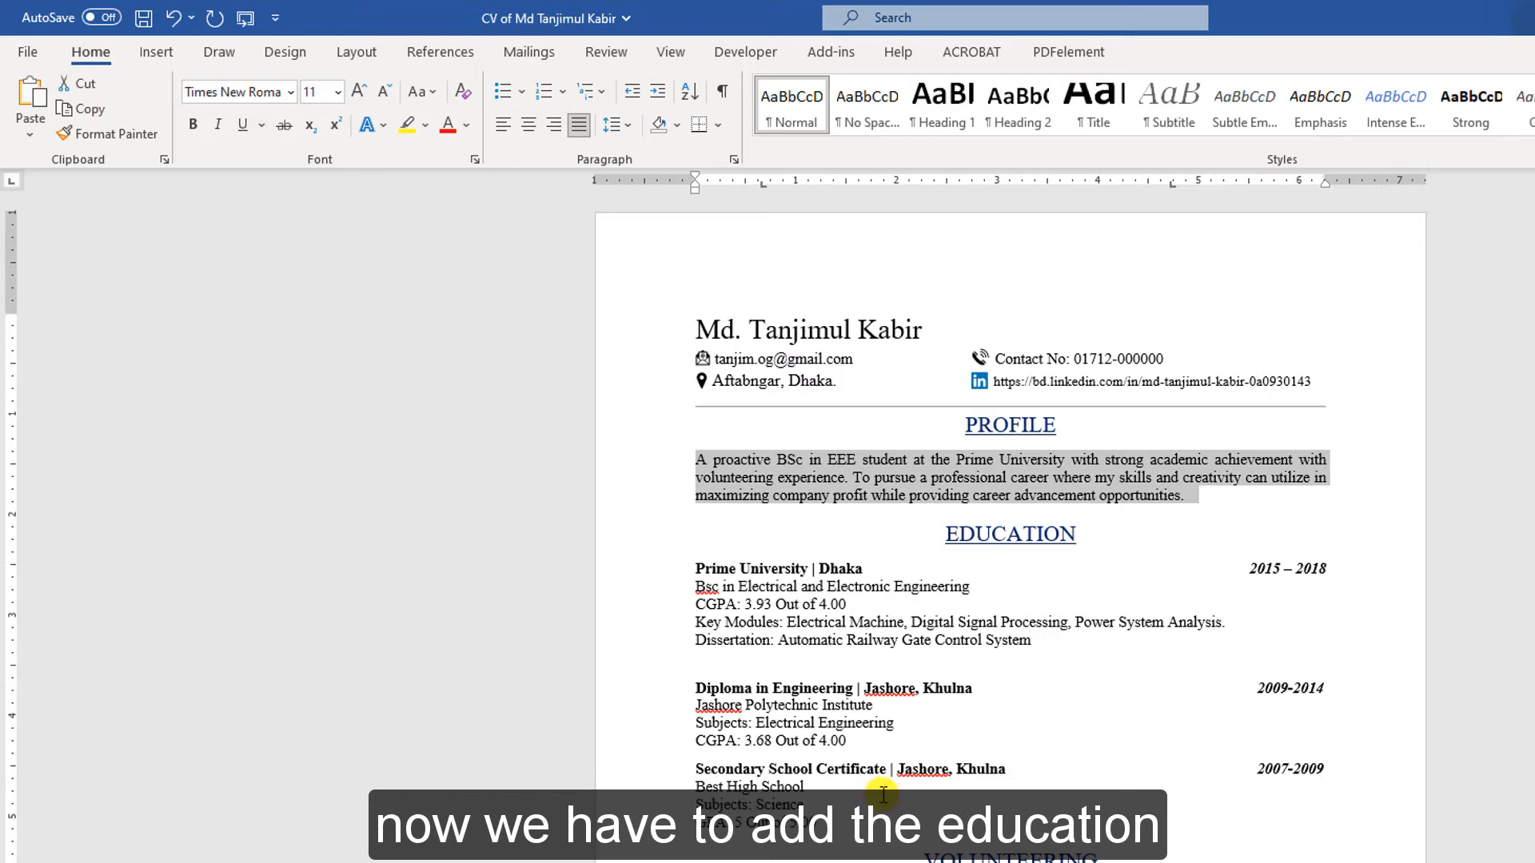
key("alt+Tab")
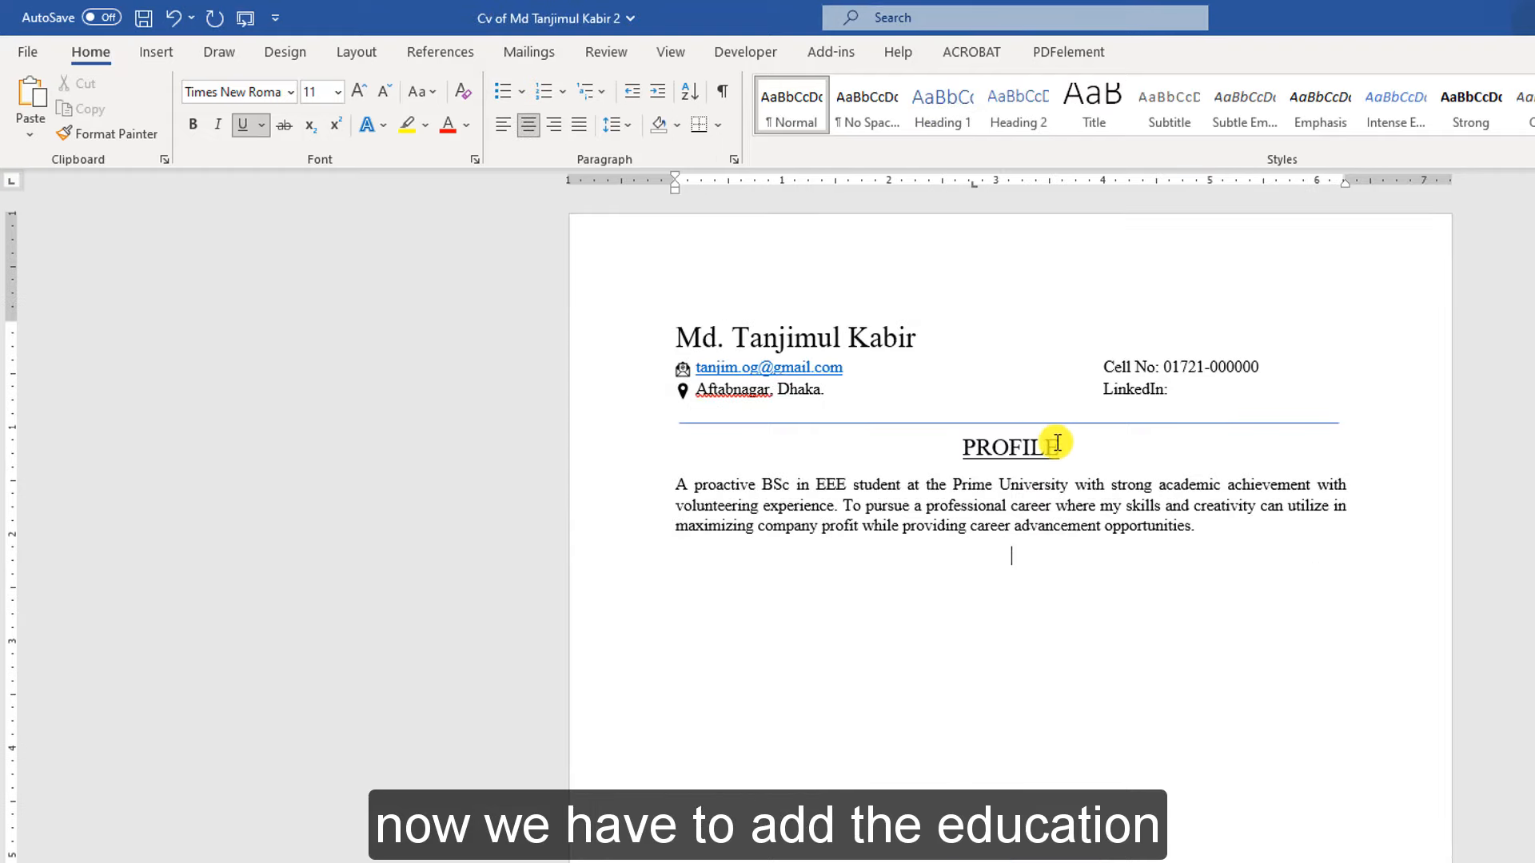
Duplicate the PROFILE heading below the profile paragraph and retype it as EDUCTION
left_click_drag(1051, 447, 918, 445)
key("ctrl+c")
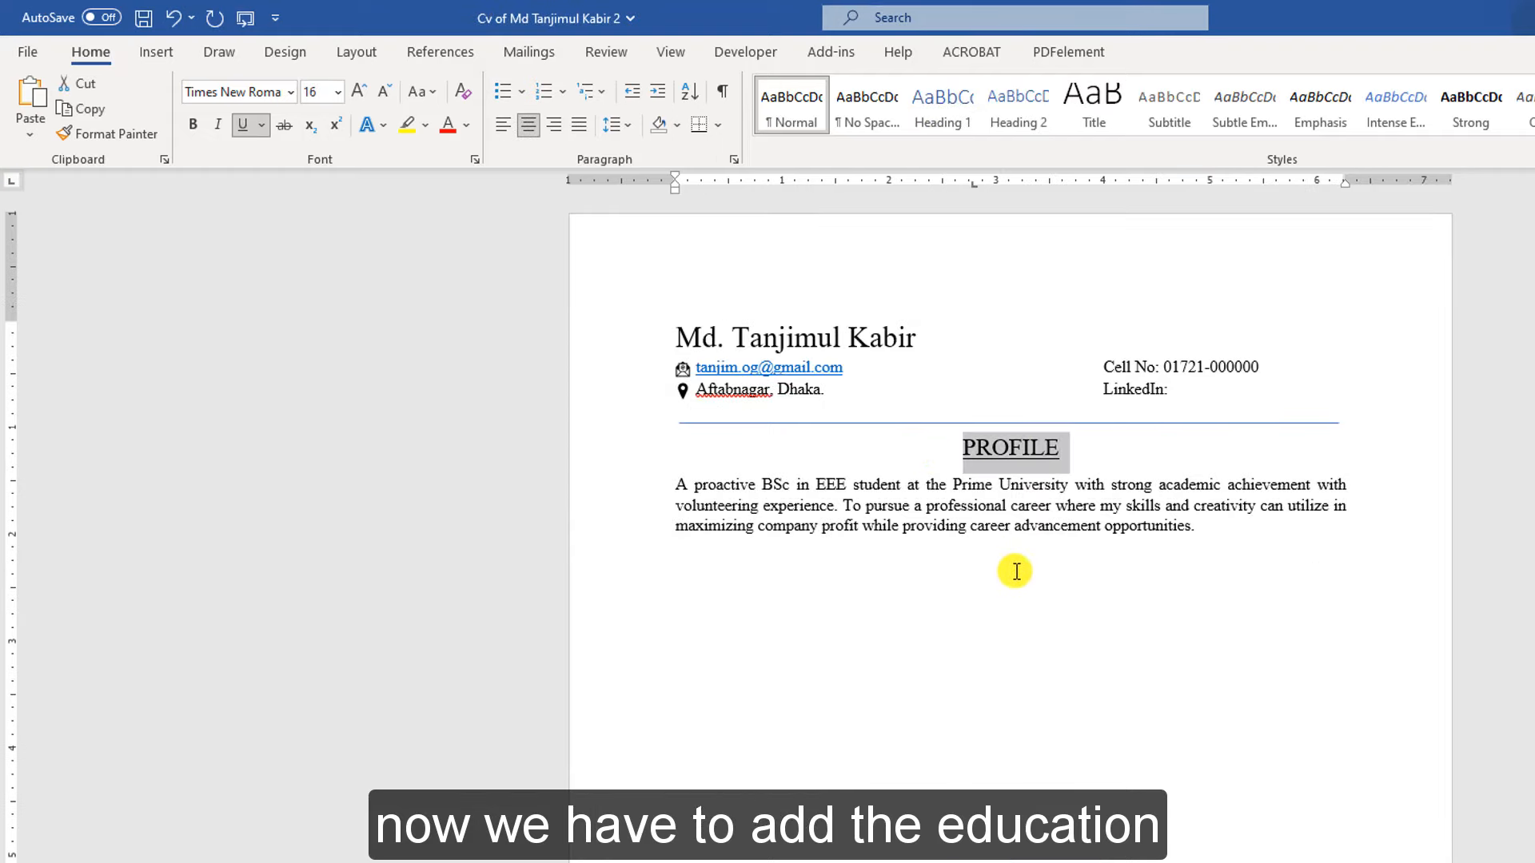
left_click(1017, 567)
key("ctrl+v")
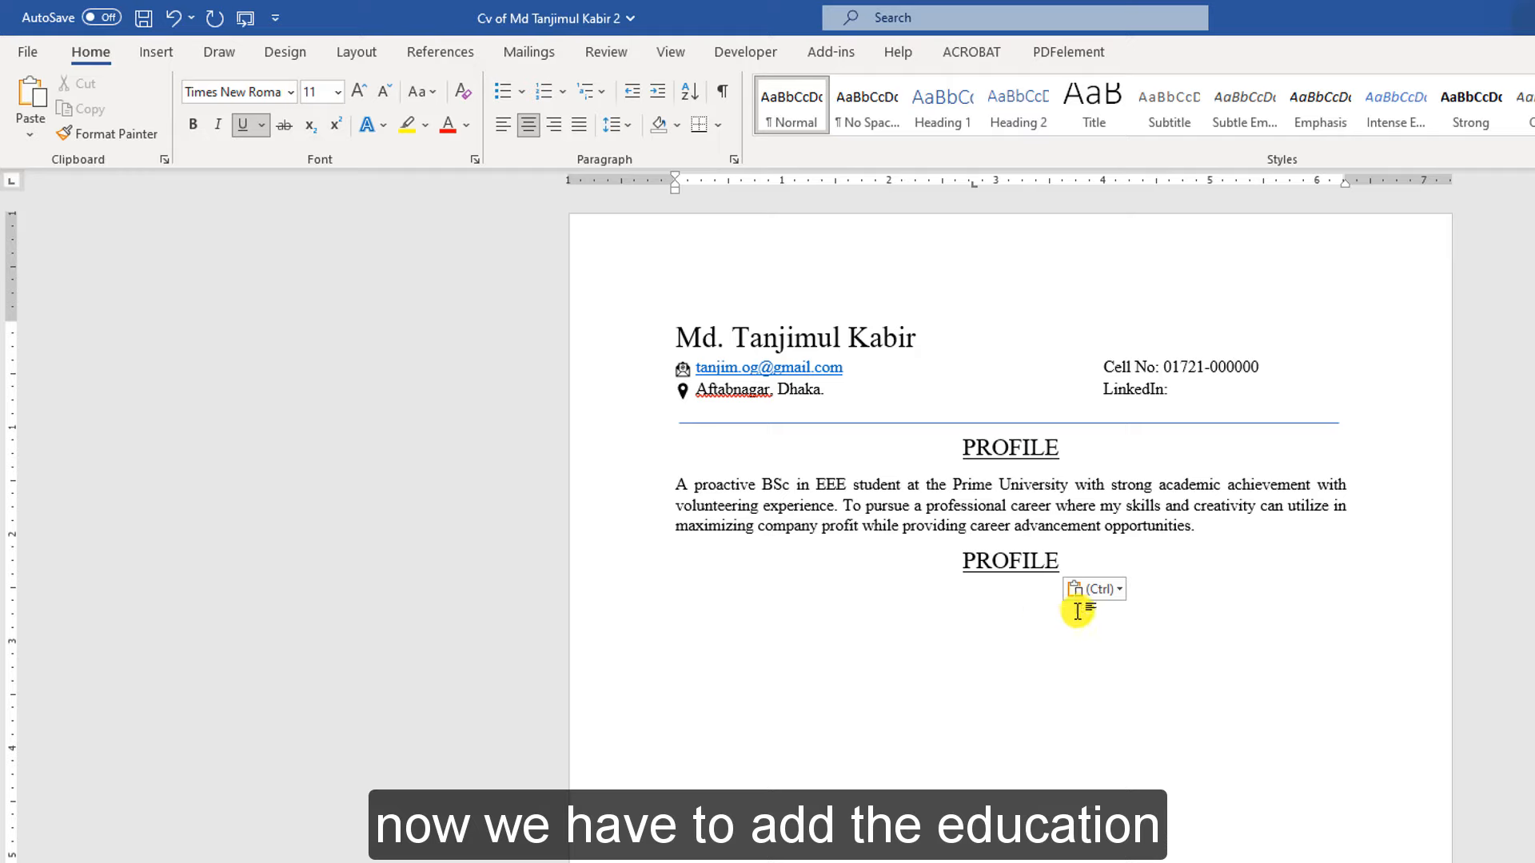
left_click_drag(1069, 568, 939, 561)
type("EDUCTION")
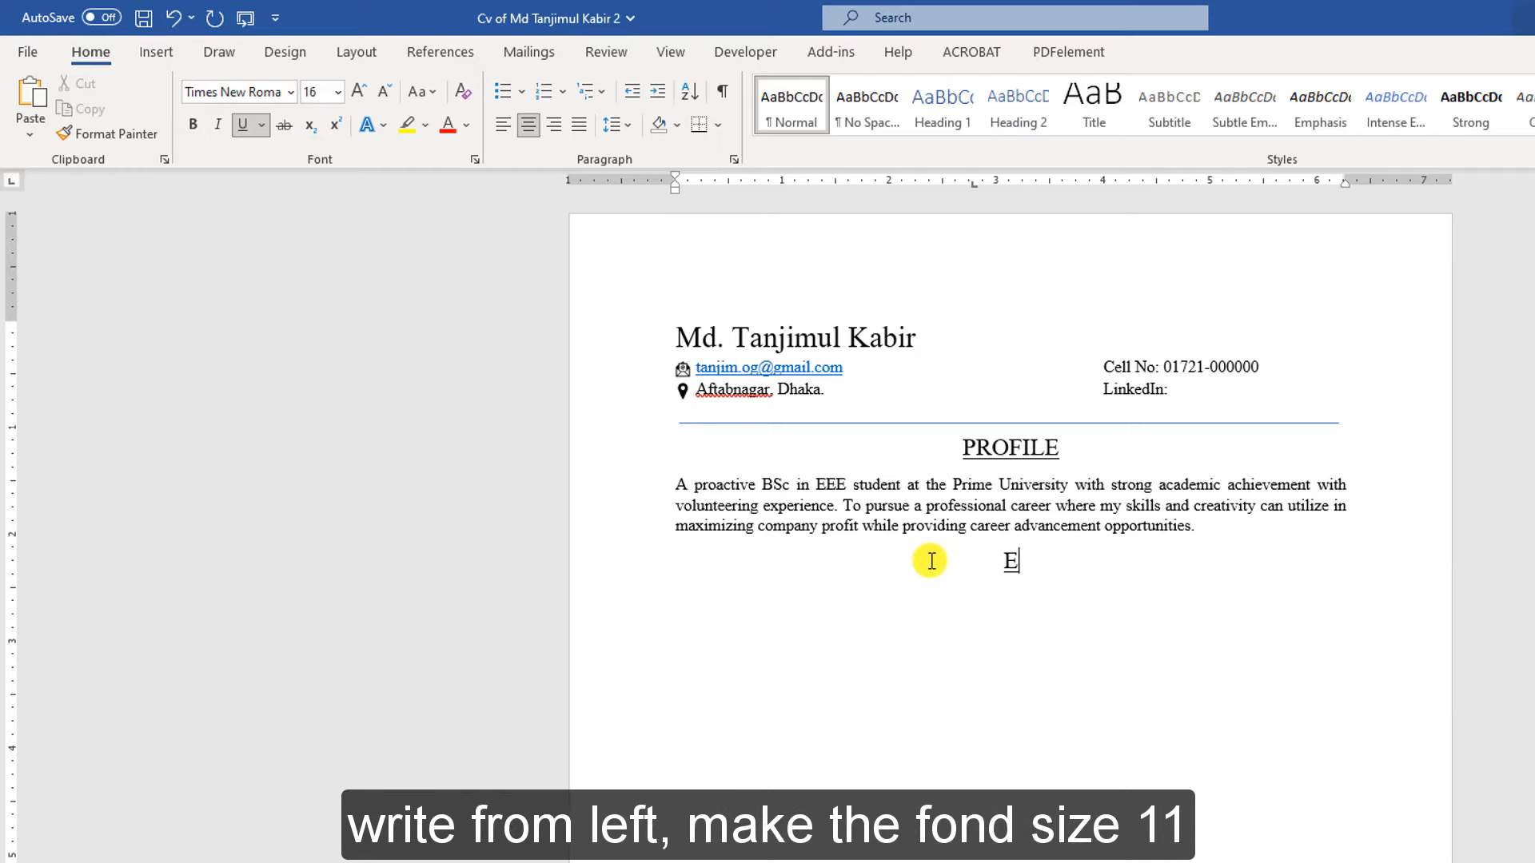
Start a left-aligned, 11-point line beneath the EDUCTION heading
key("Return")
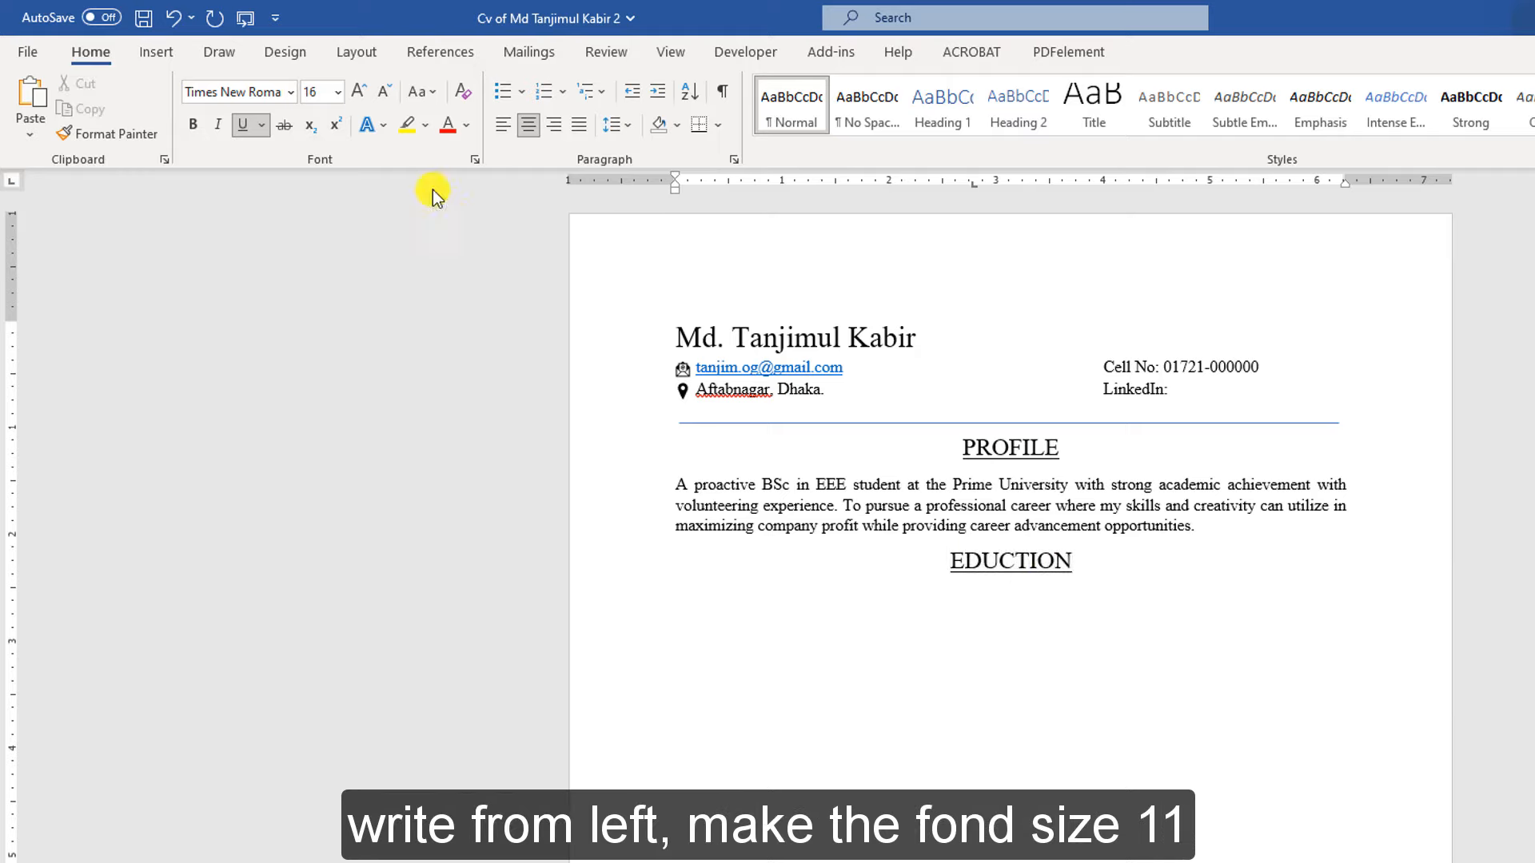
left_click(494, 130)
left_click(337, 91)
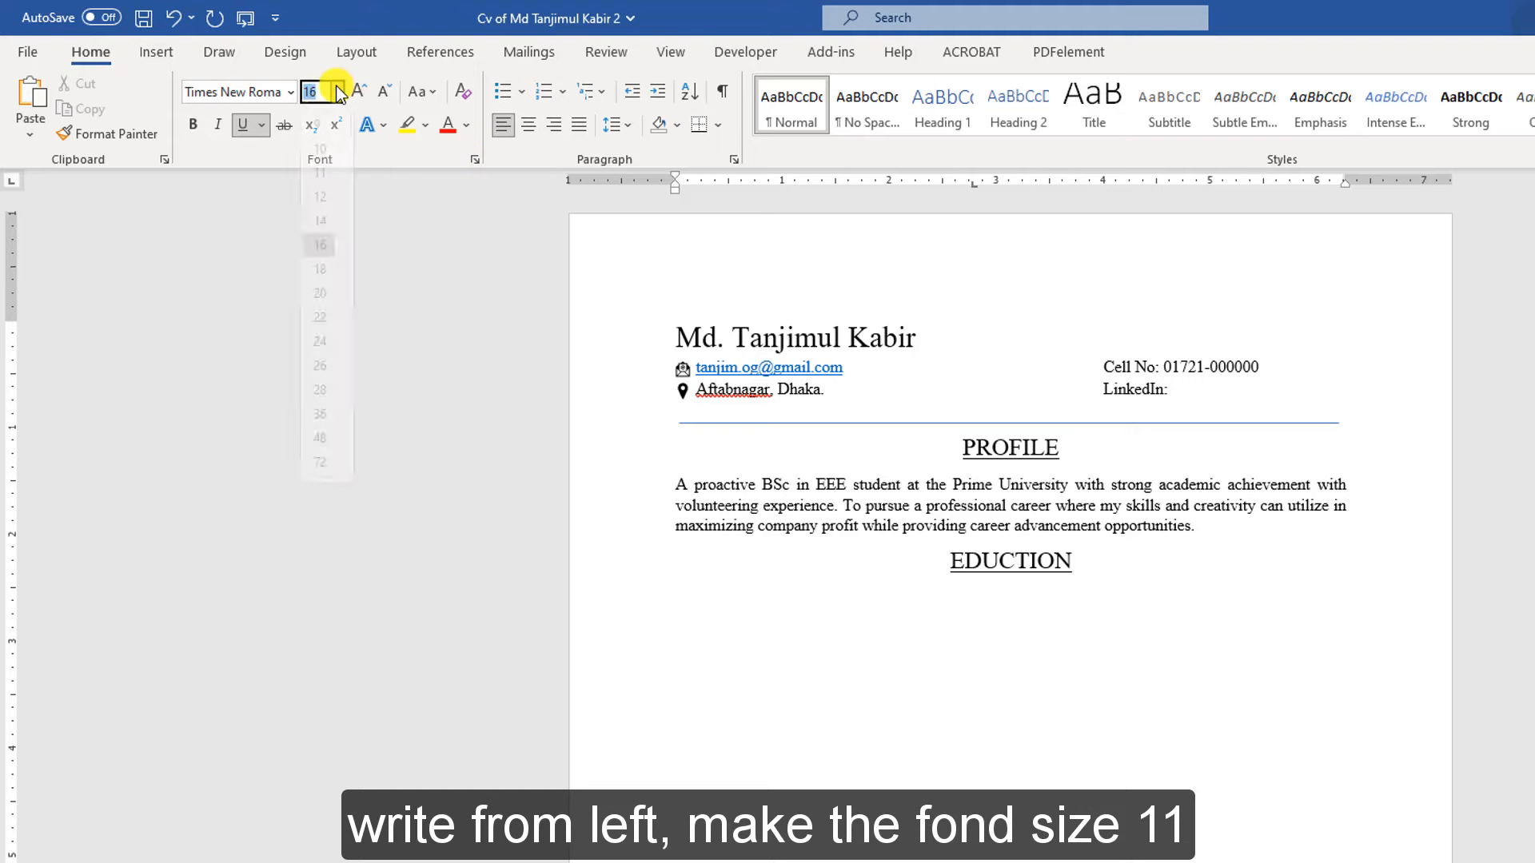
left_click(328, 191)
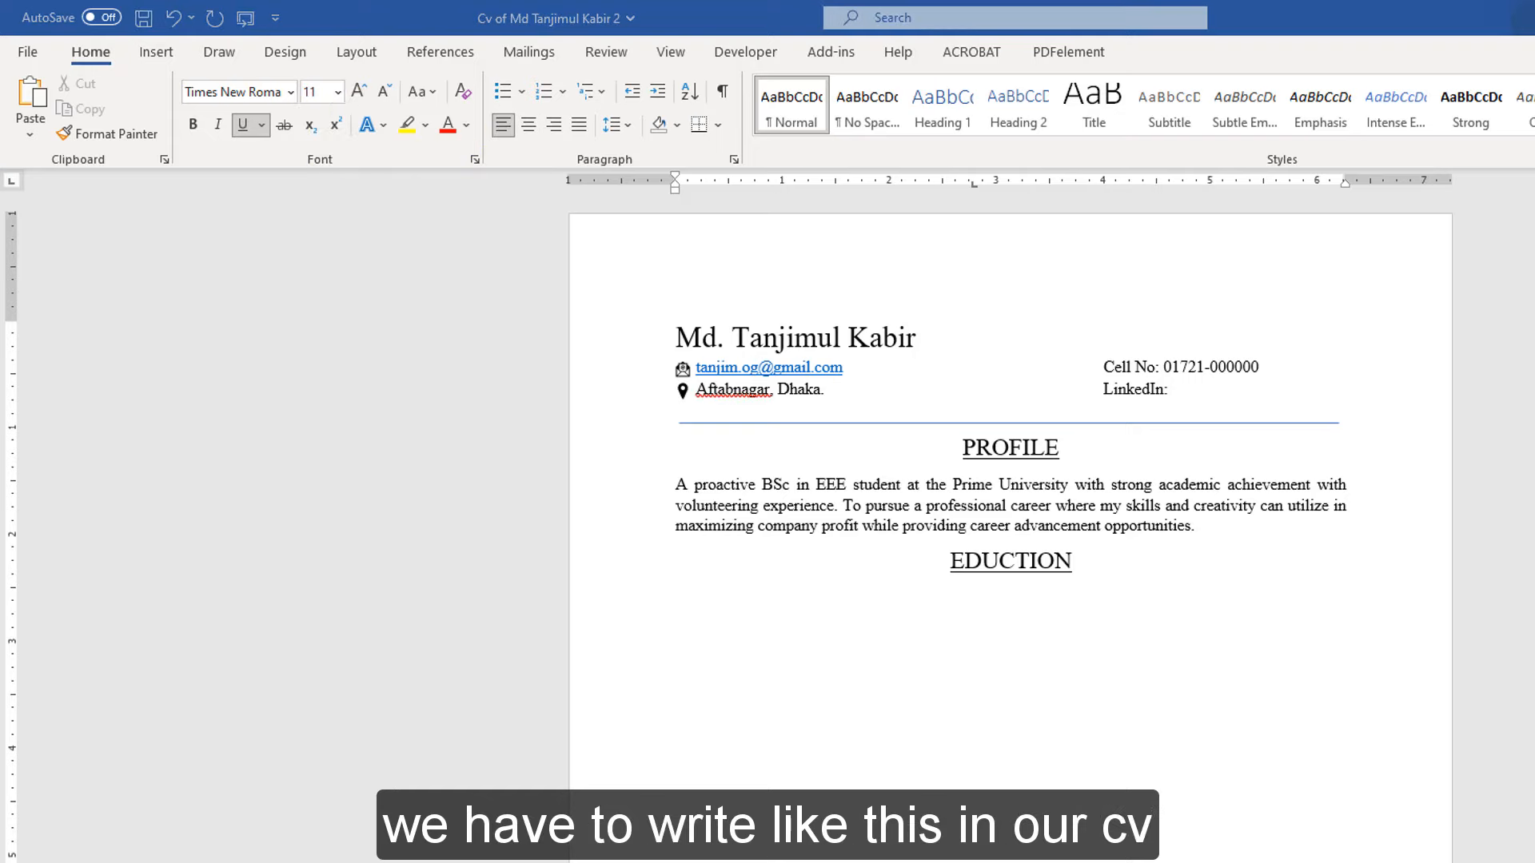
key("alt+Tab")
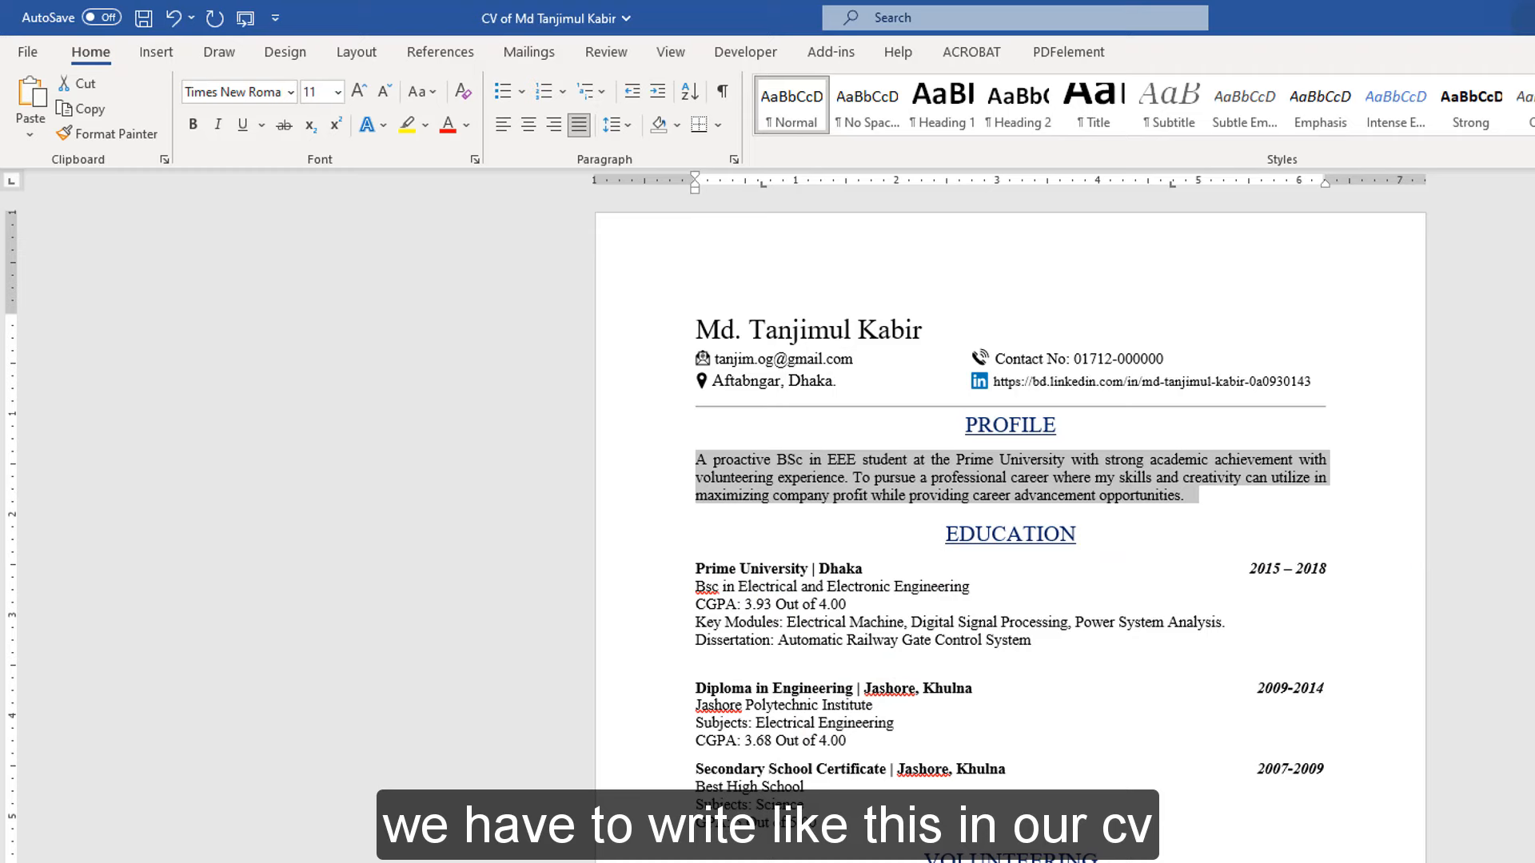
Add a non-underlined 'Prime University | Dhaka' line with 2014-2018 at the right under EDUCTION
key("alt+Tab")
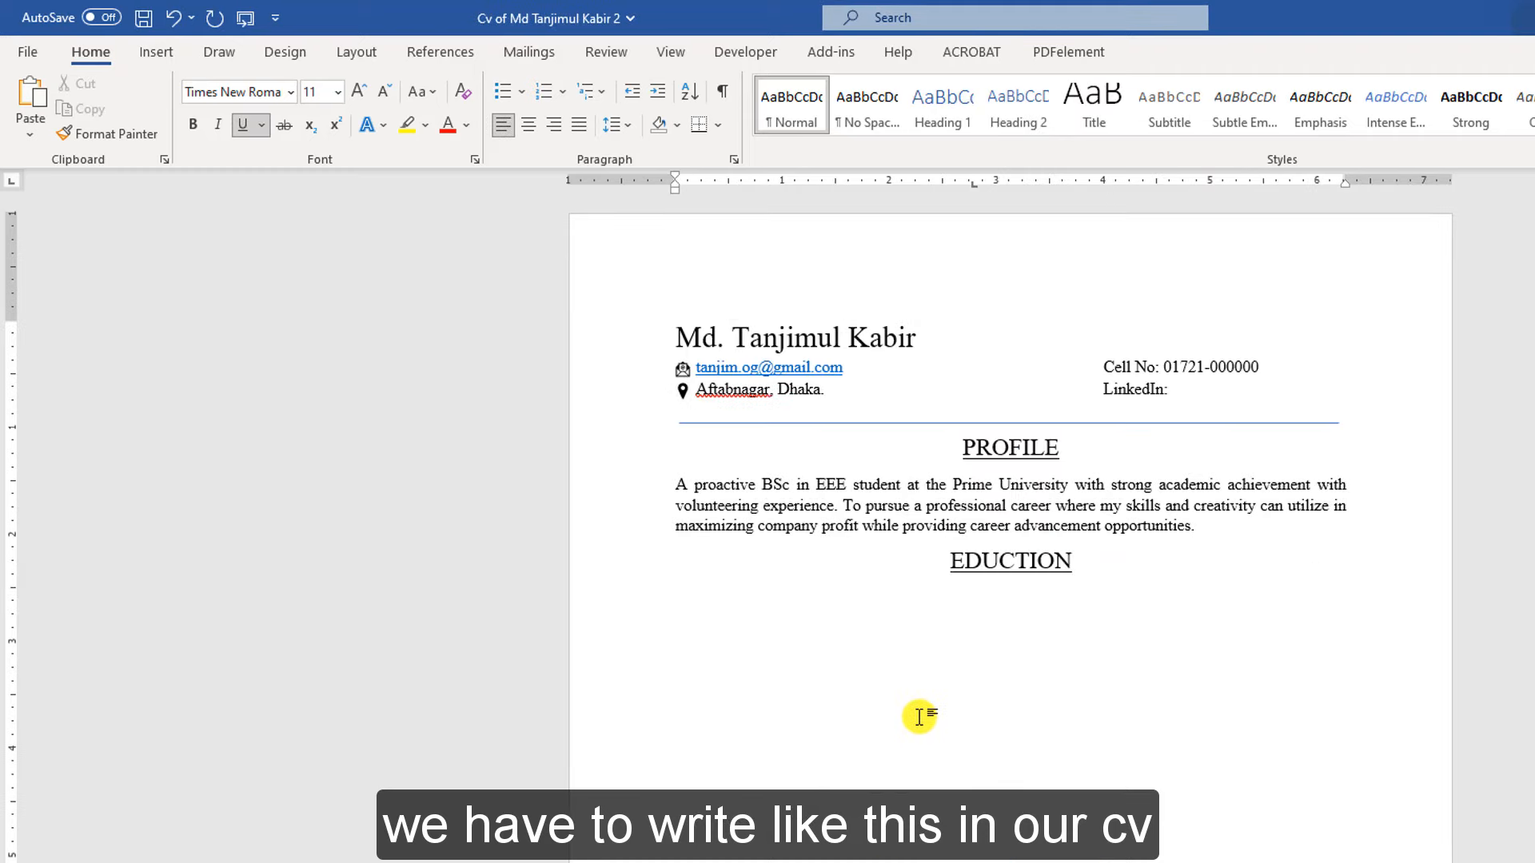
type("Prime ")
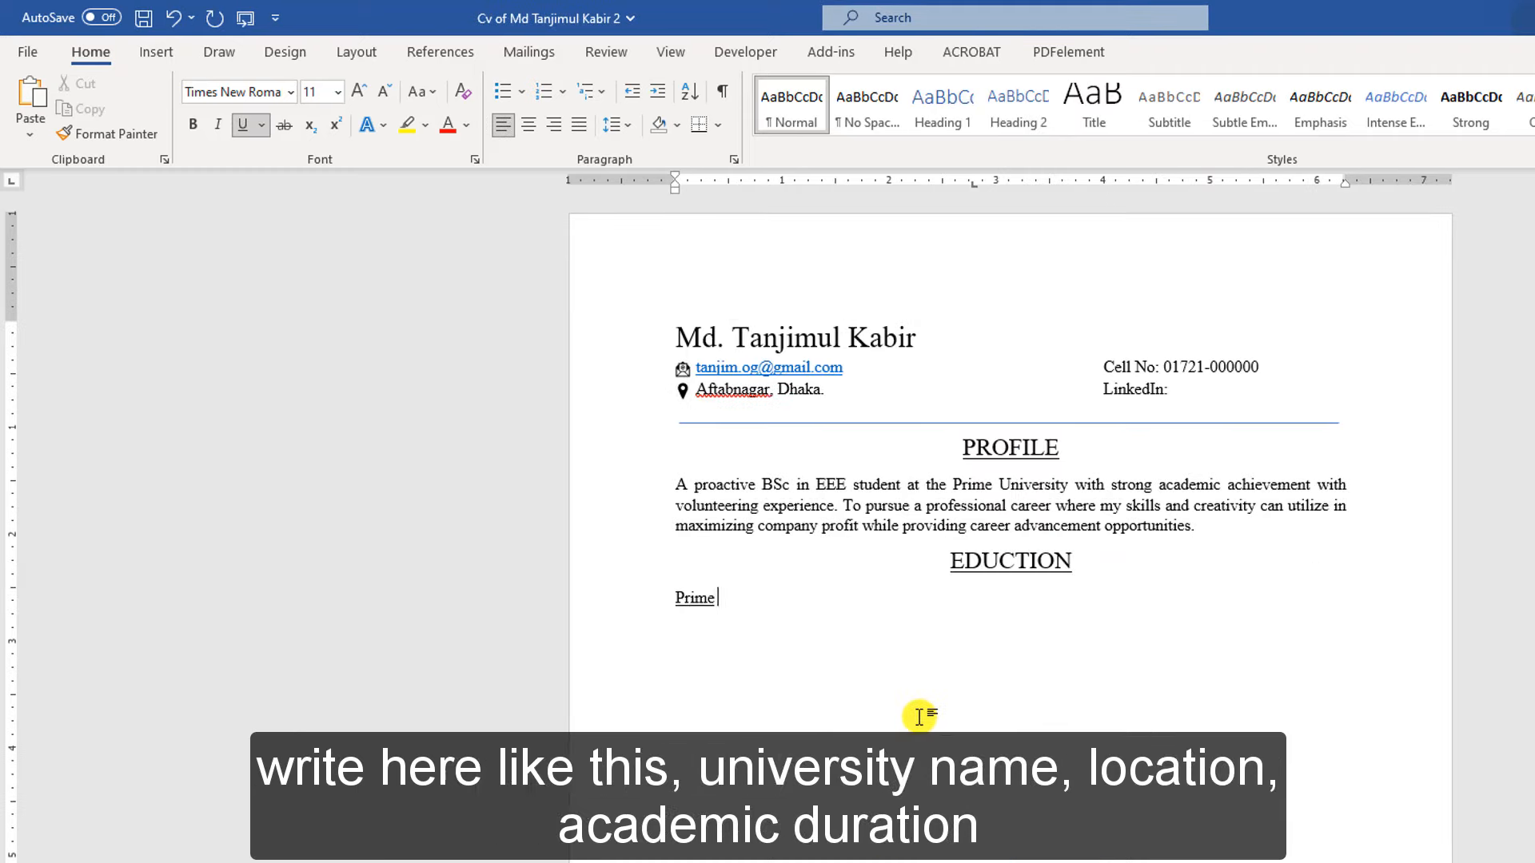
type("University")
left_click(601, 609)
left_click(254, 126)
left_click(798, 617)
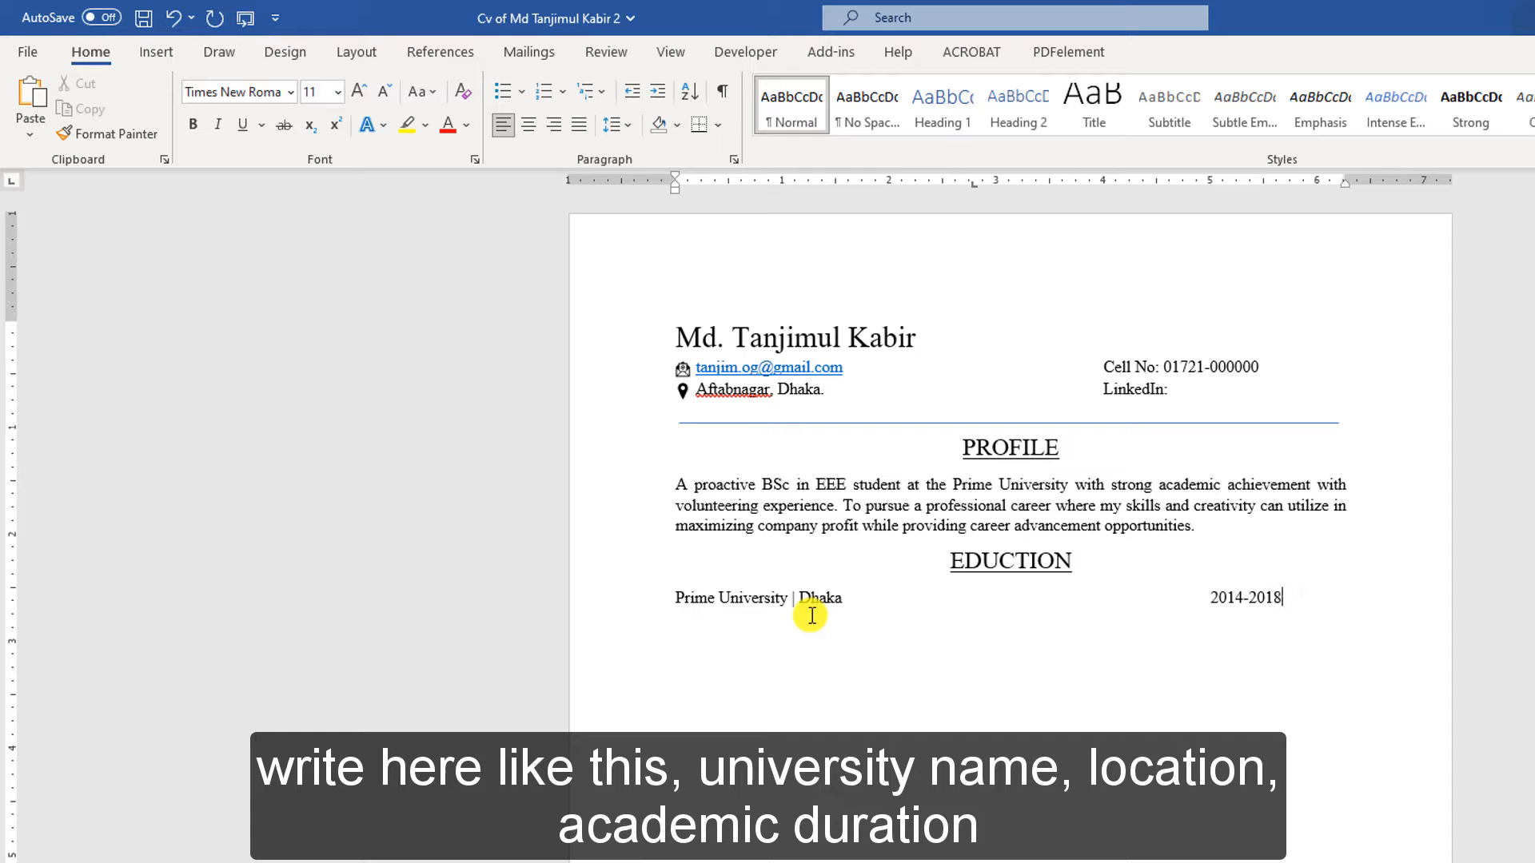
left_click_drag(1282, 598, 901, 583)
left_click_drag(676, 598, 1315, 604)
Bold the Prime University row and paste the BSc, CGPA 3.93, modules and dissertation lines beneath it
left_click(194, 125)
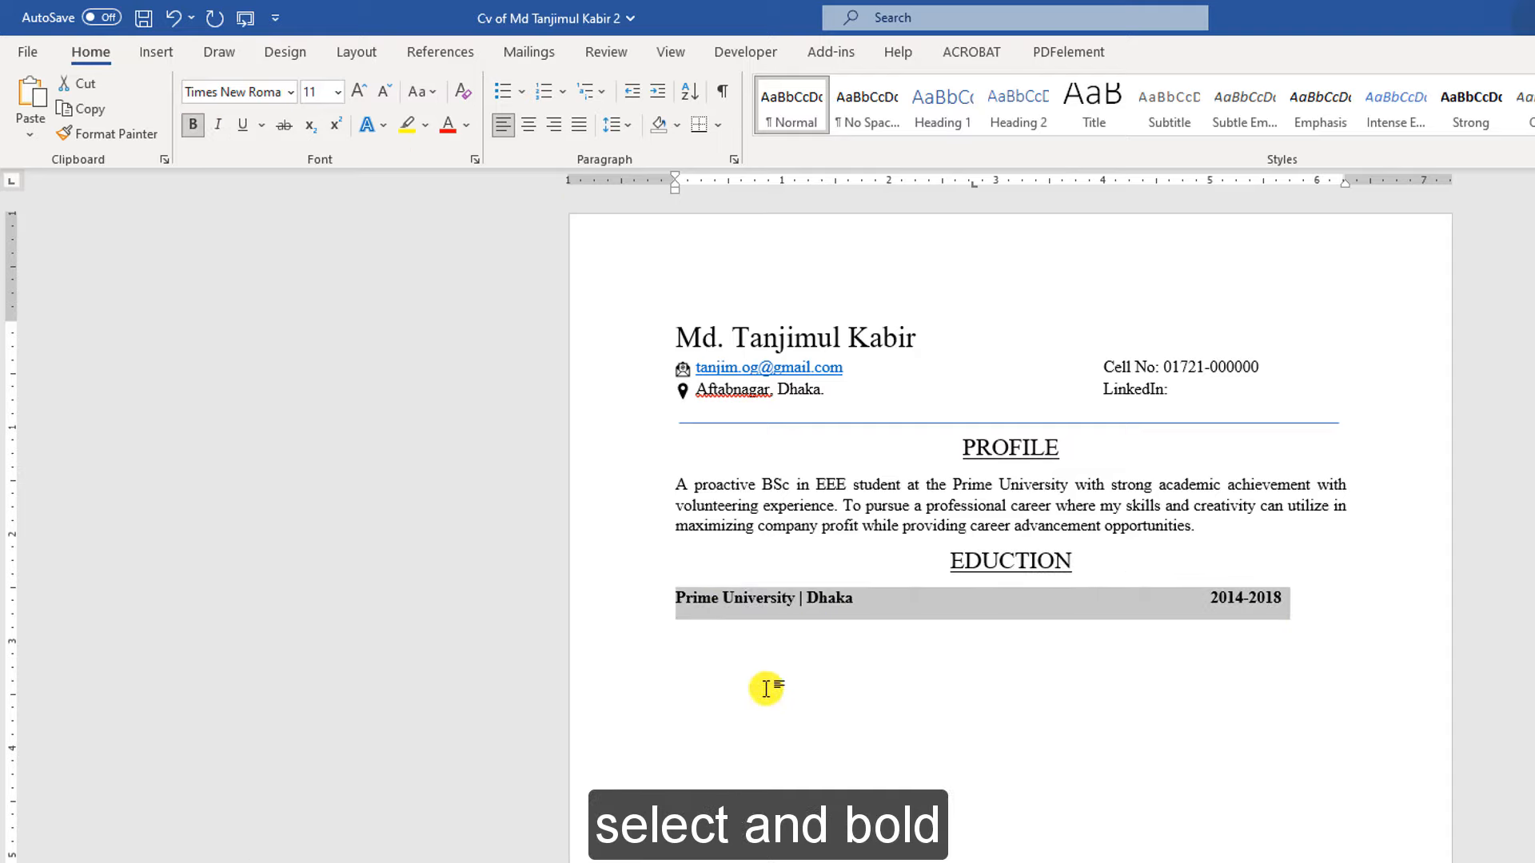
left_click(694, 626)
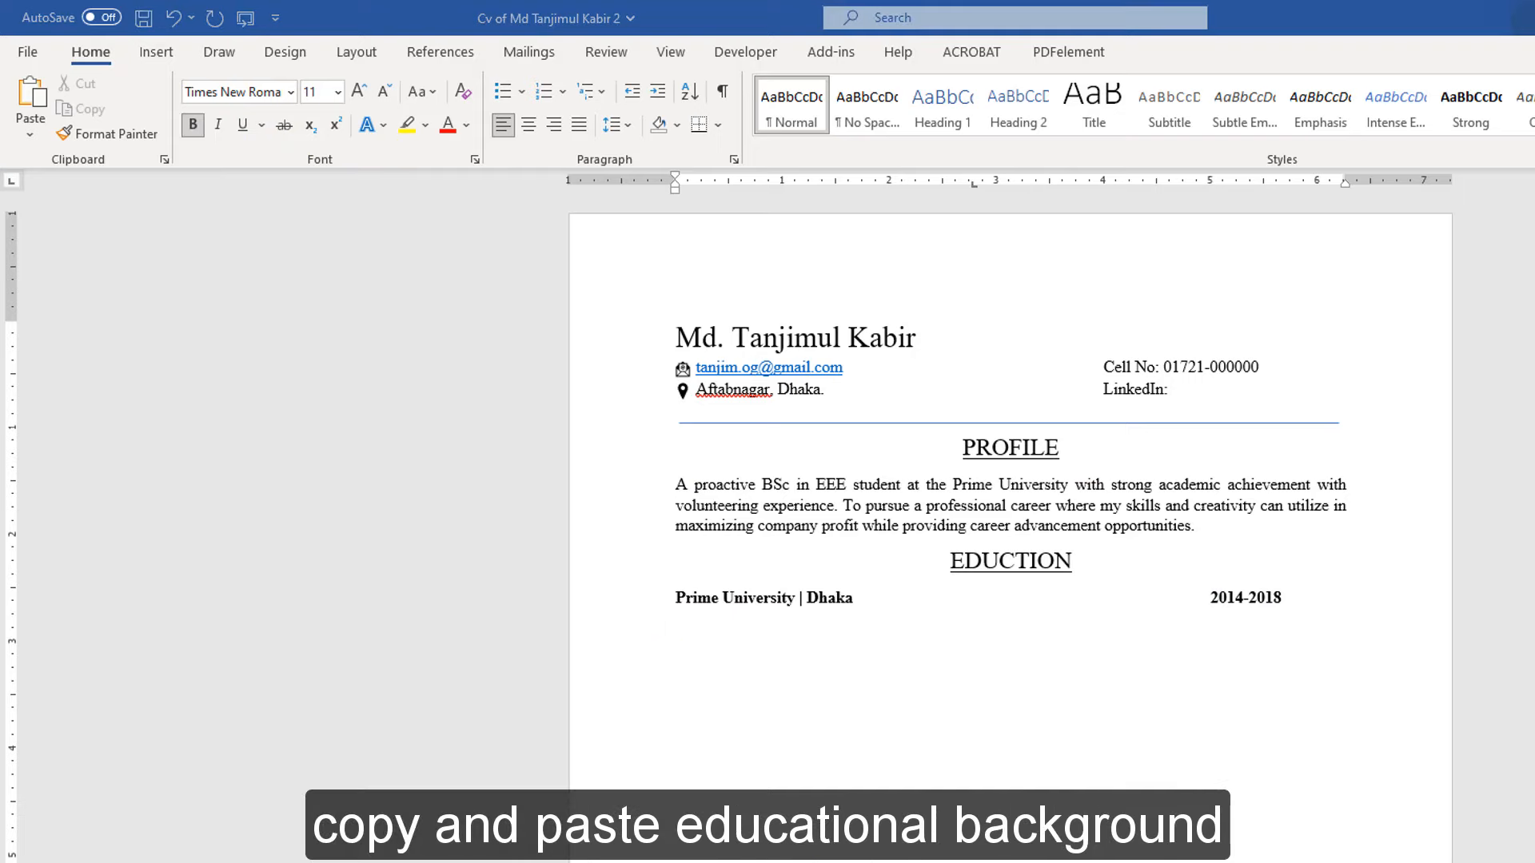
key("alt+Tab")
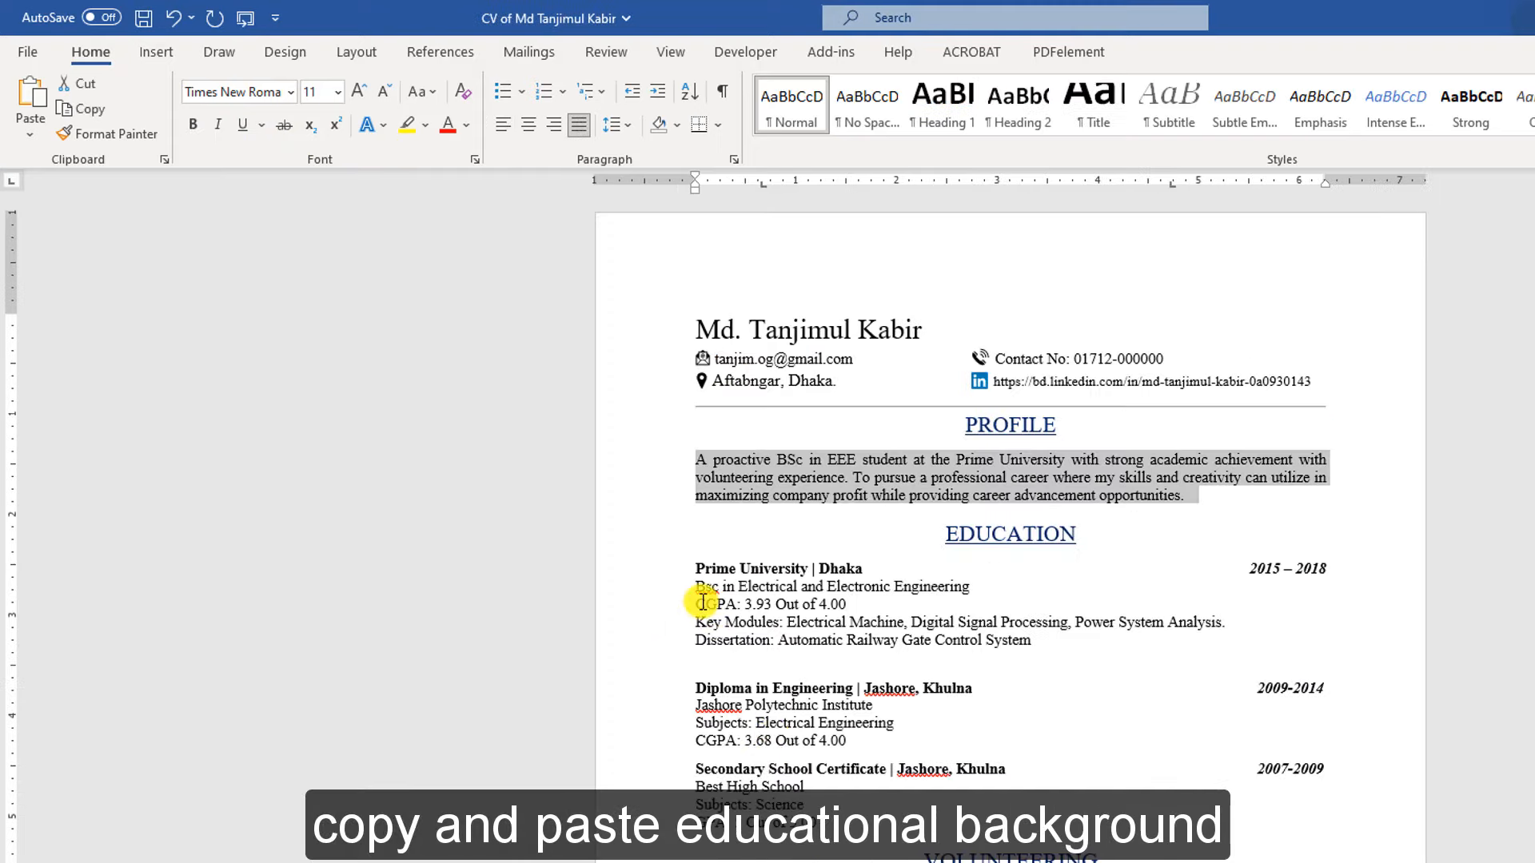
left_click_drag(1037, 644, 694, 591)
key("ctrl+c")
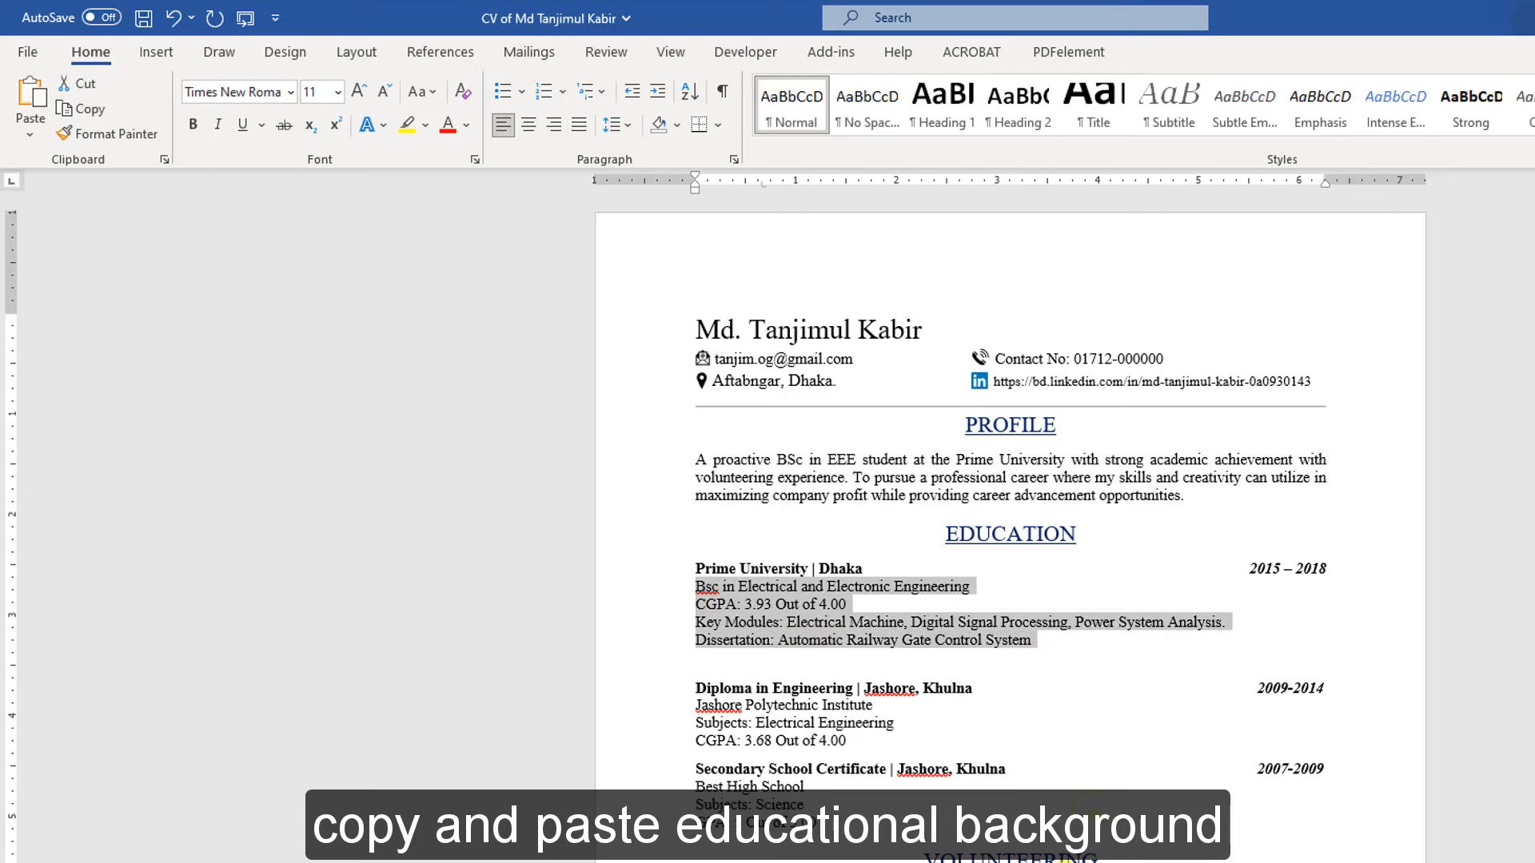
key("alt+Tab")
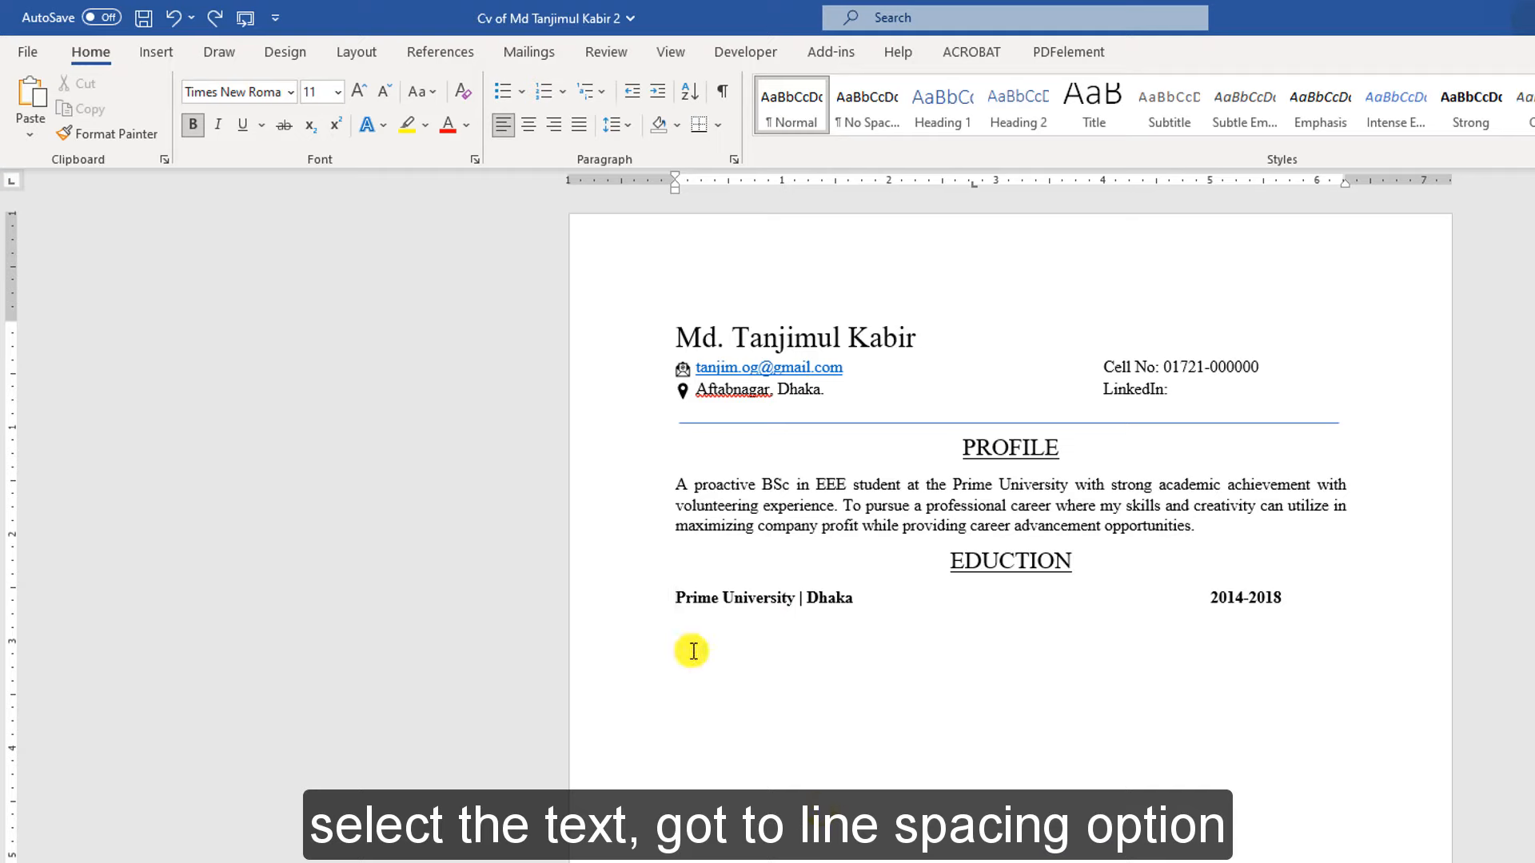
key("ctrl+v")
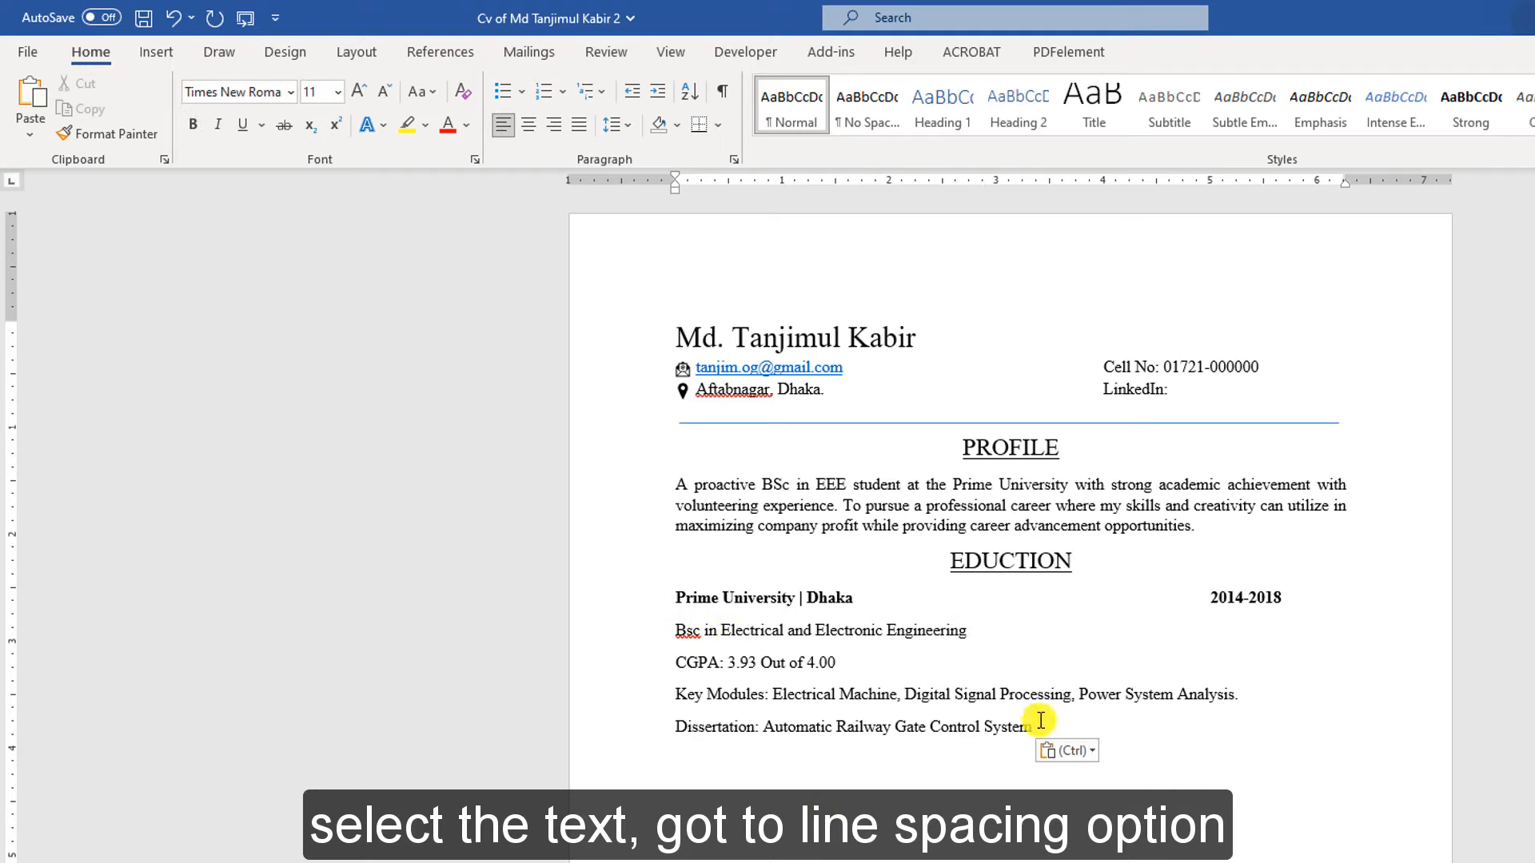
Turn on 'Don't add space between paragraphs of the same style' for the Prime University lines
left_click_drag(1032, 723, 592, 628)
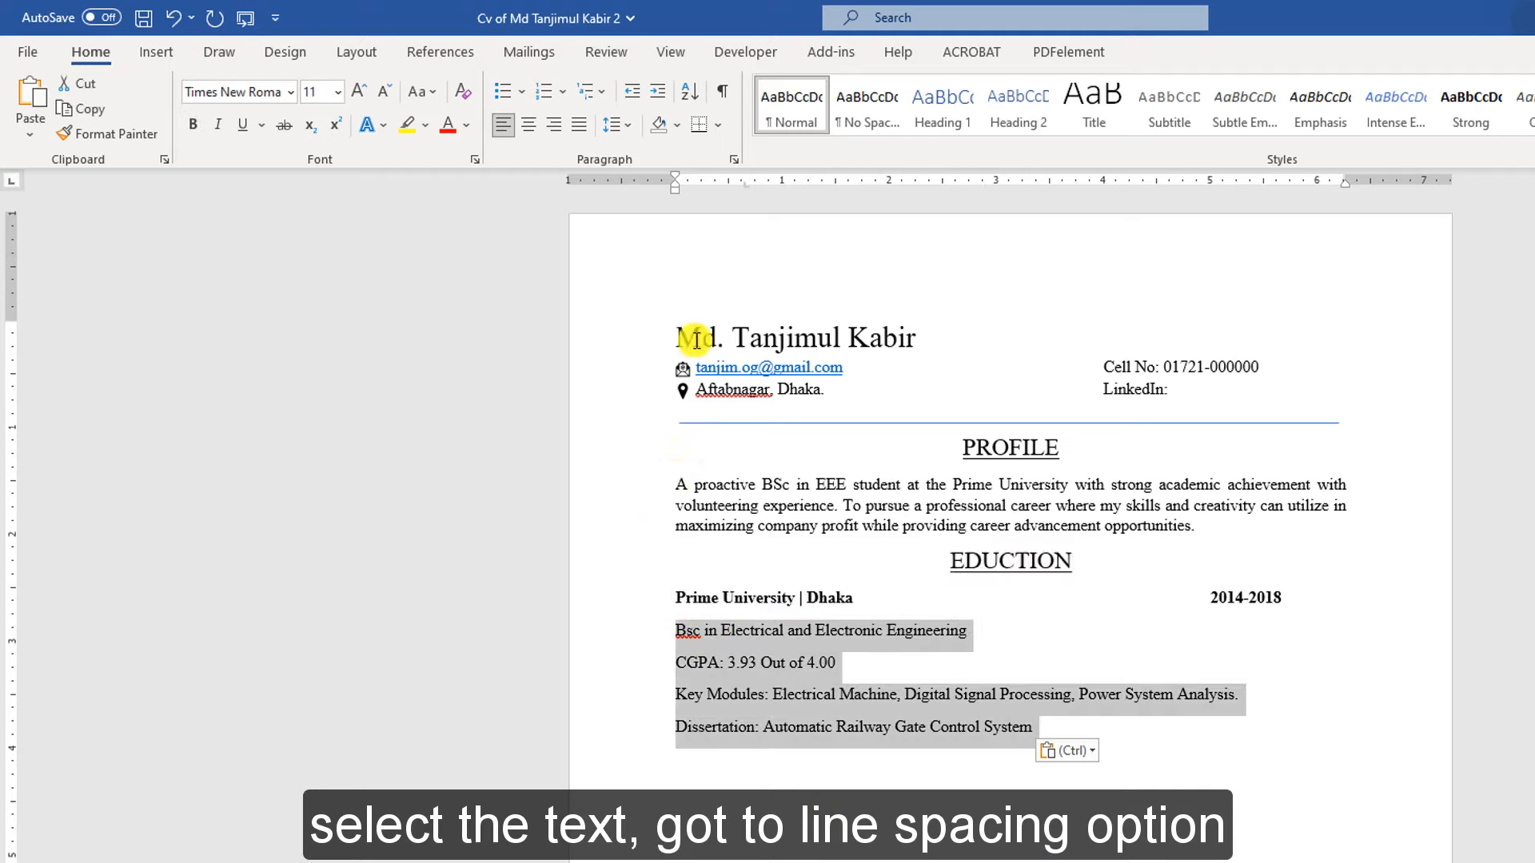
left_click(628, 124)
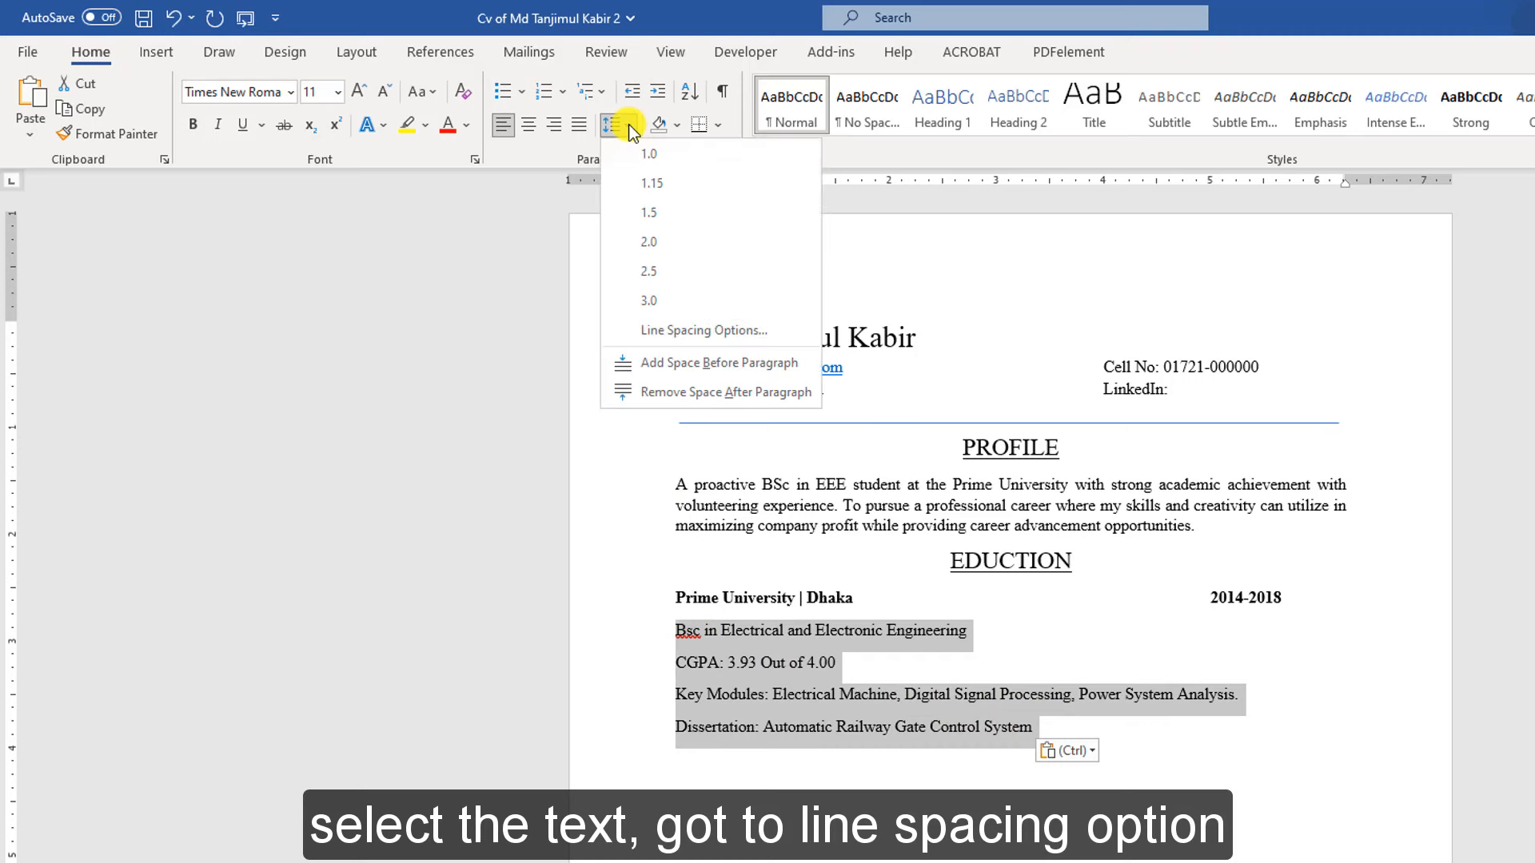
left_click(670, 329)
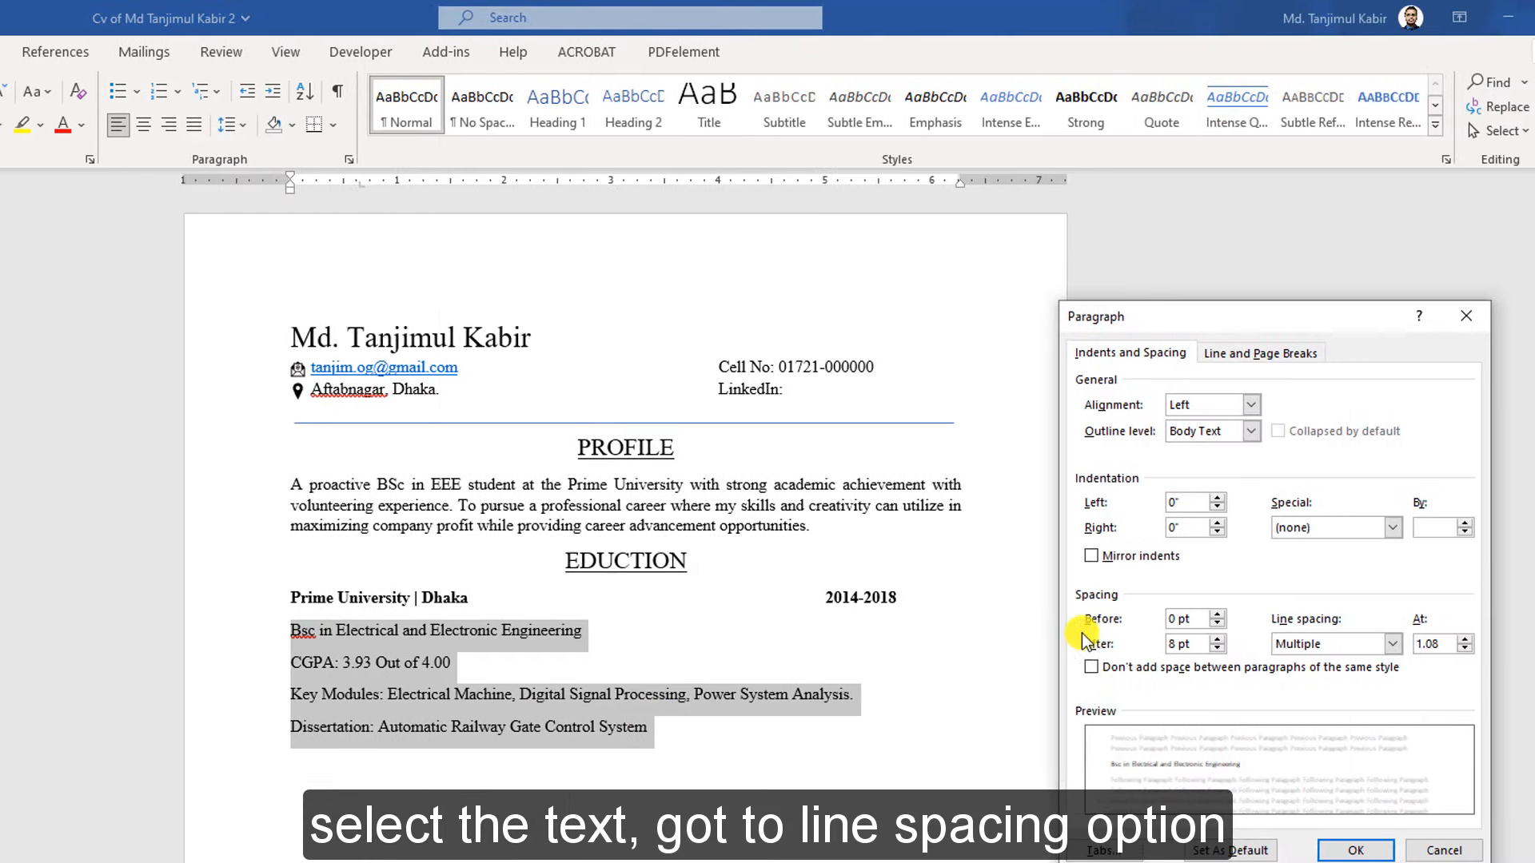
left_click(1077, 667)
left_click(1339, 849)
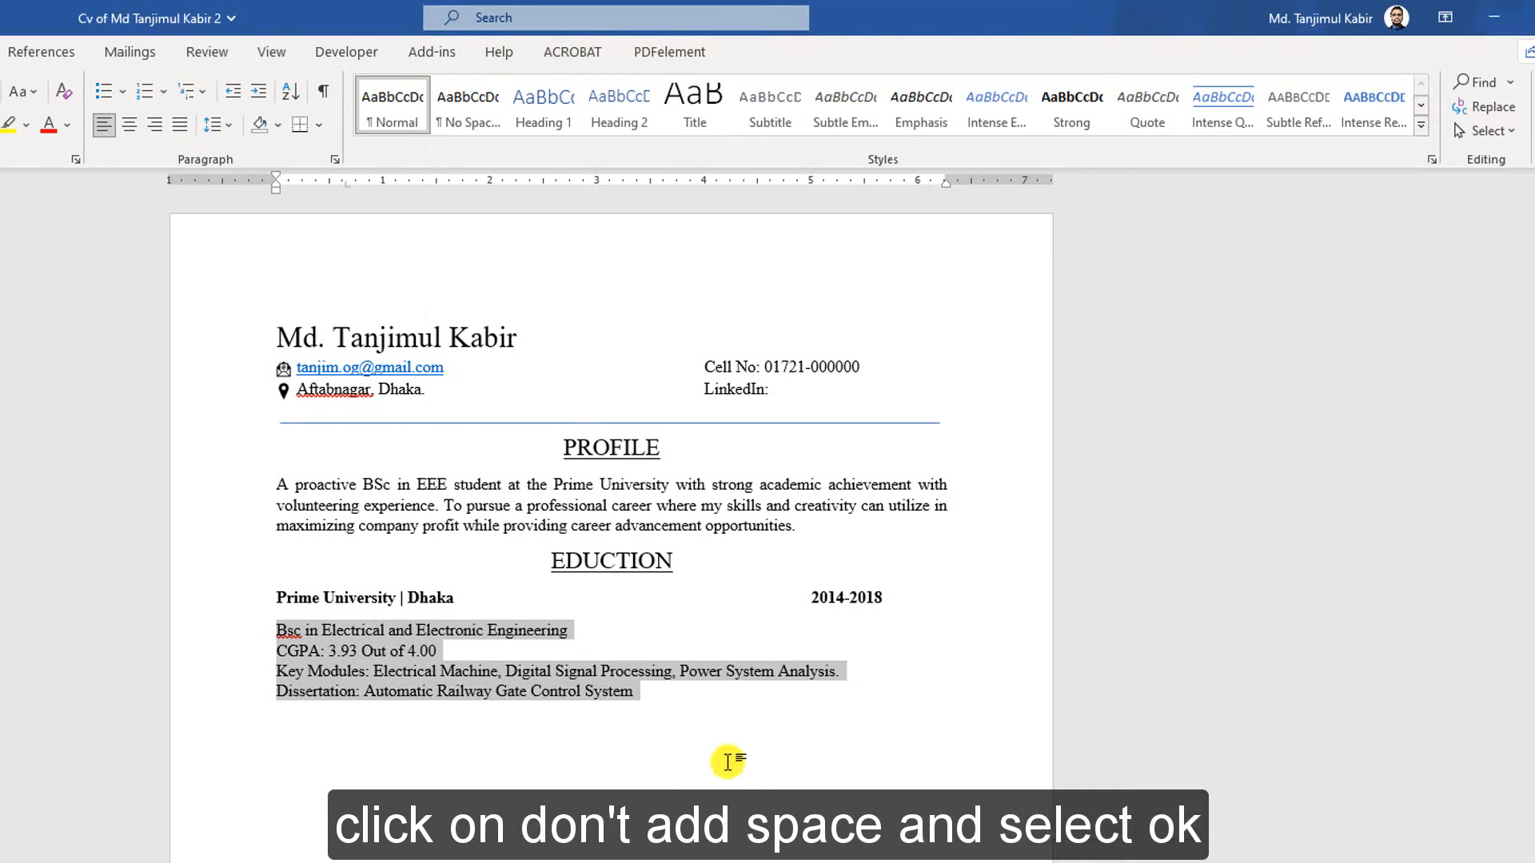
left_click_drag(679, 692, 330, 593)
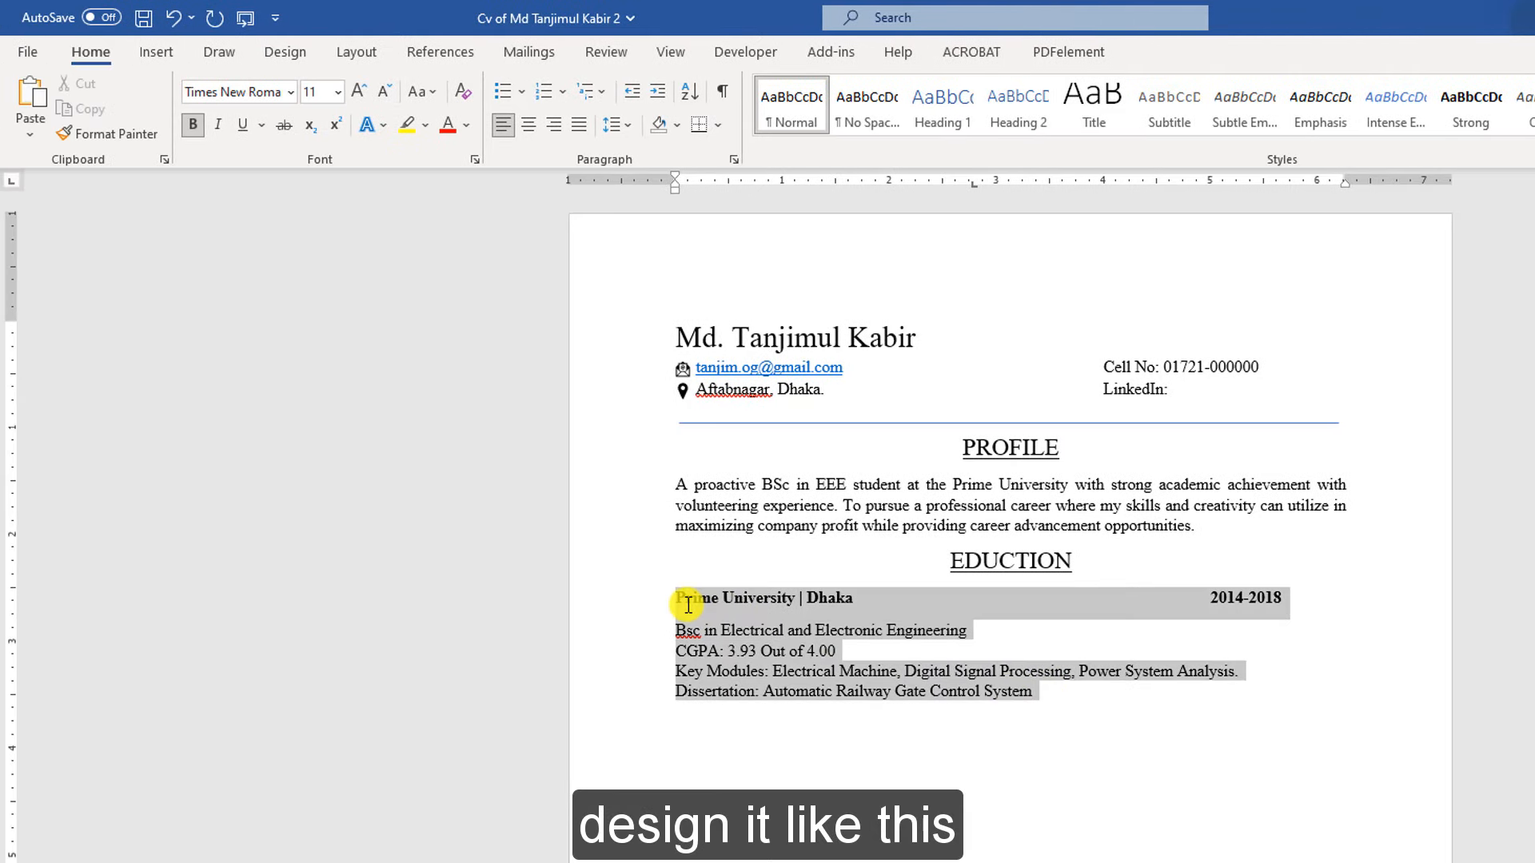
left_click(614, 125)
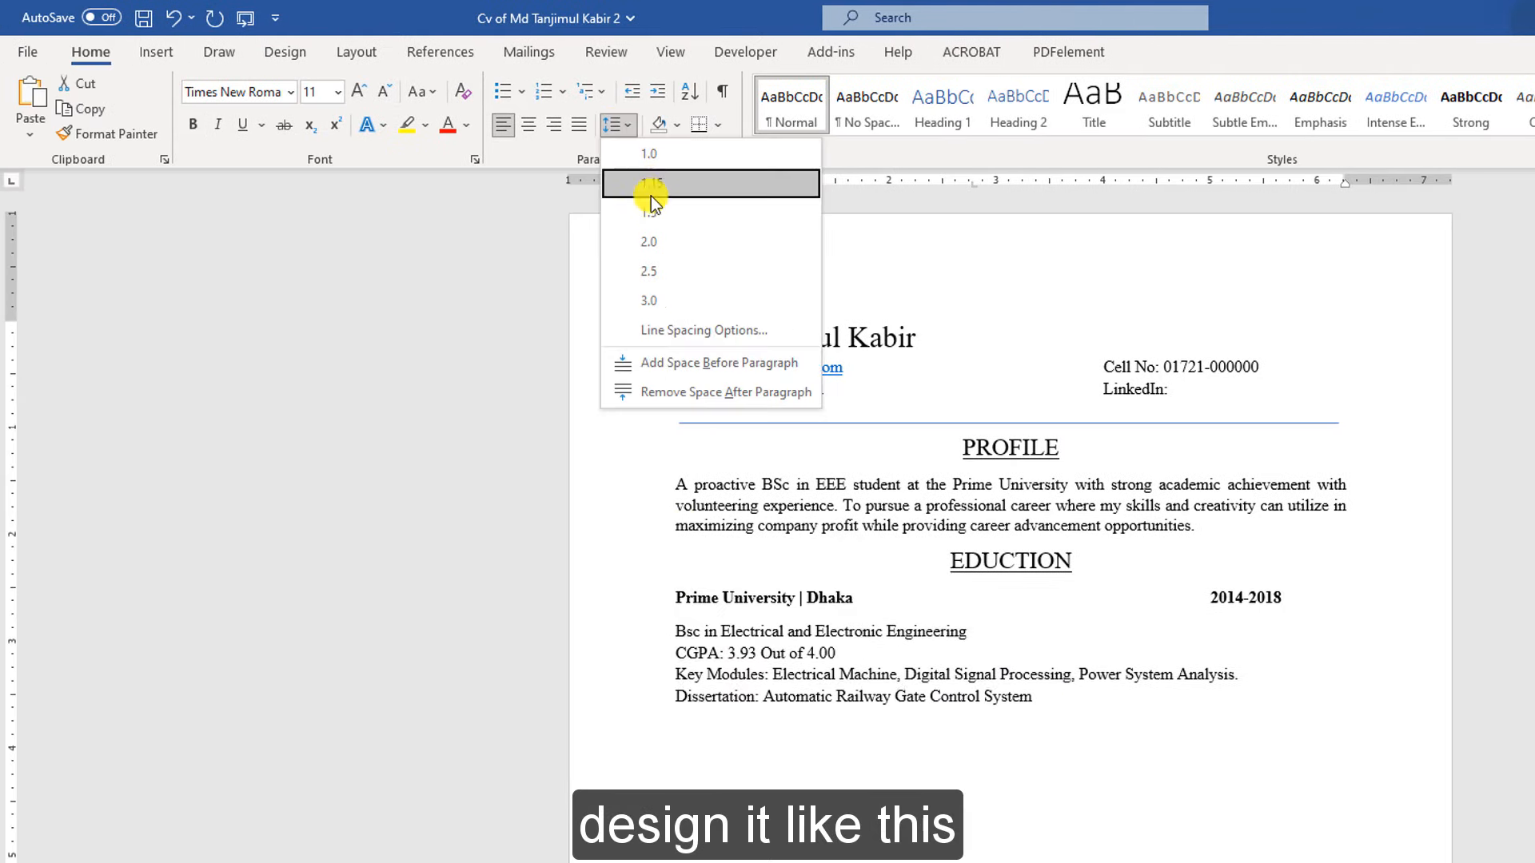
left_click(664, 329)
left_click(1491, 666)
left_click(1519, 847)
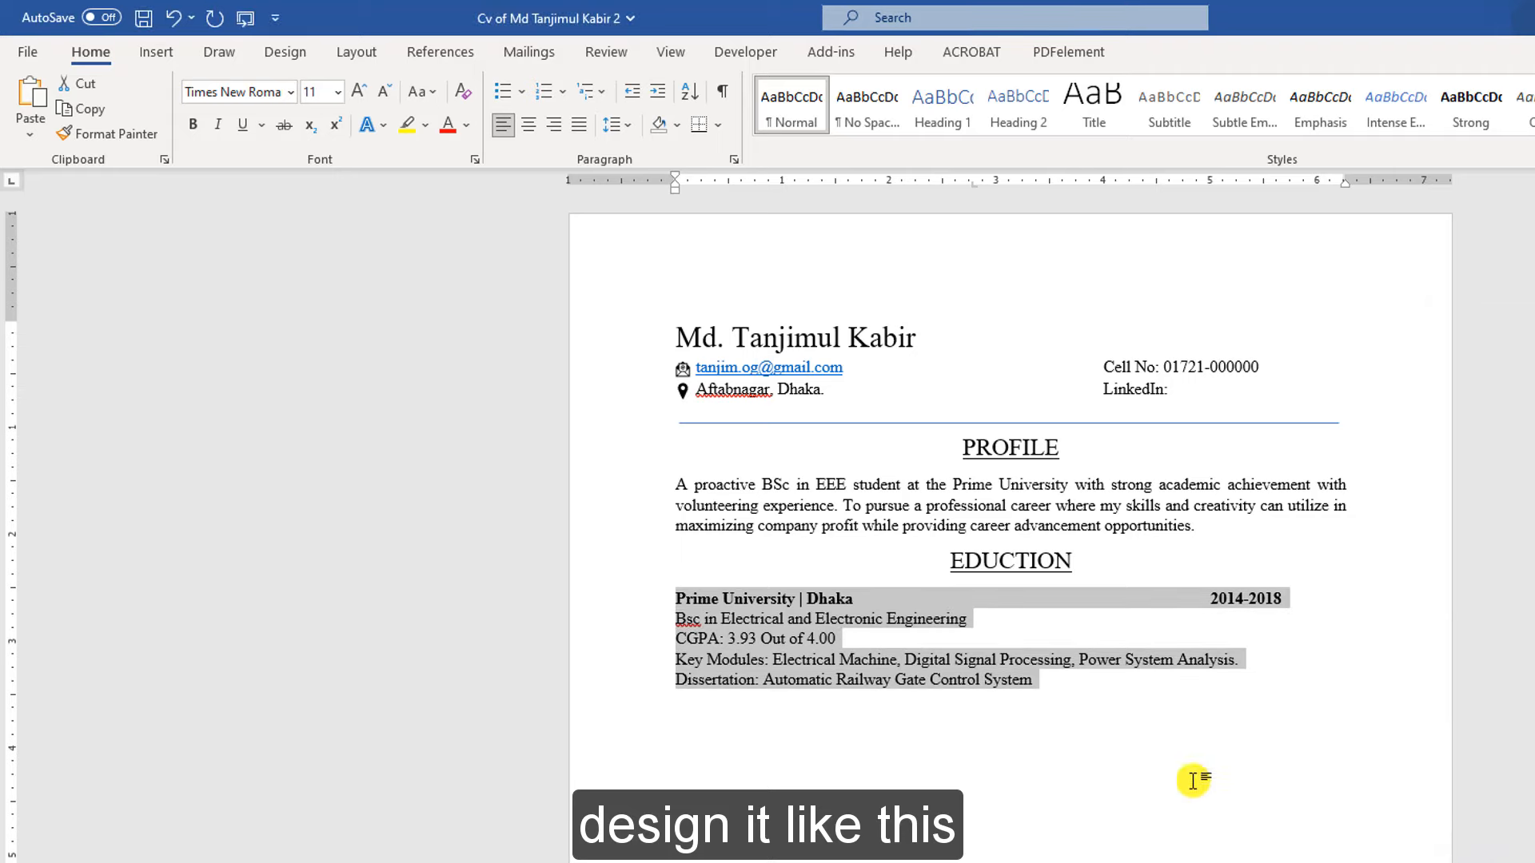
left_click(1039, 729)
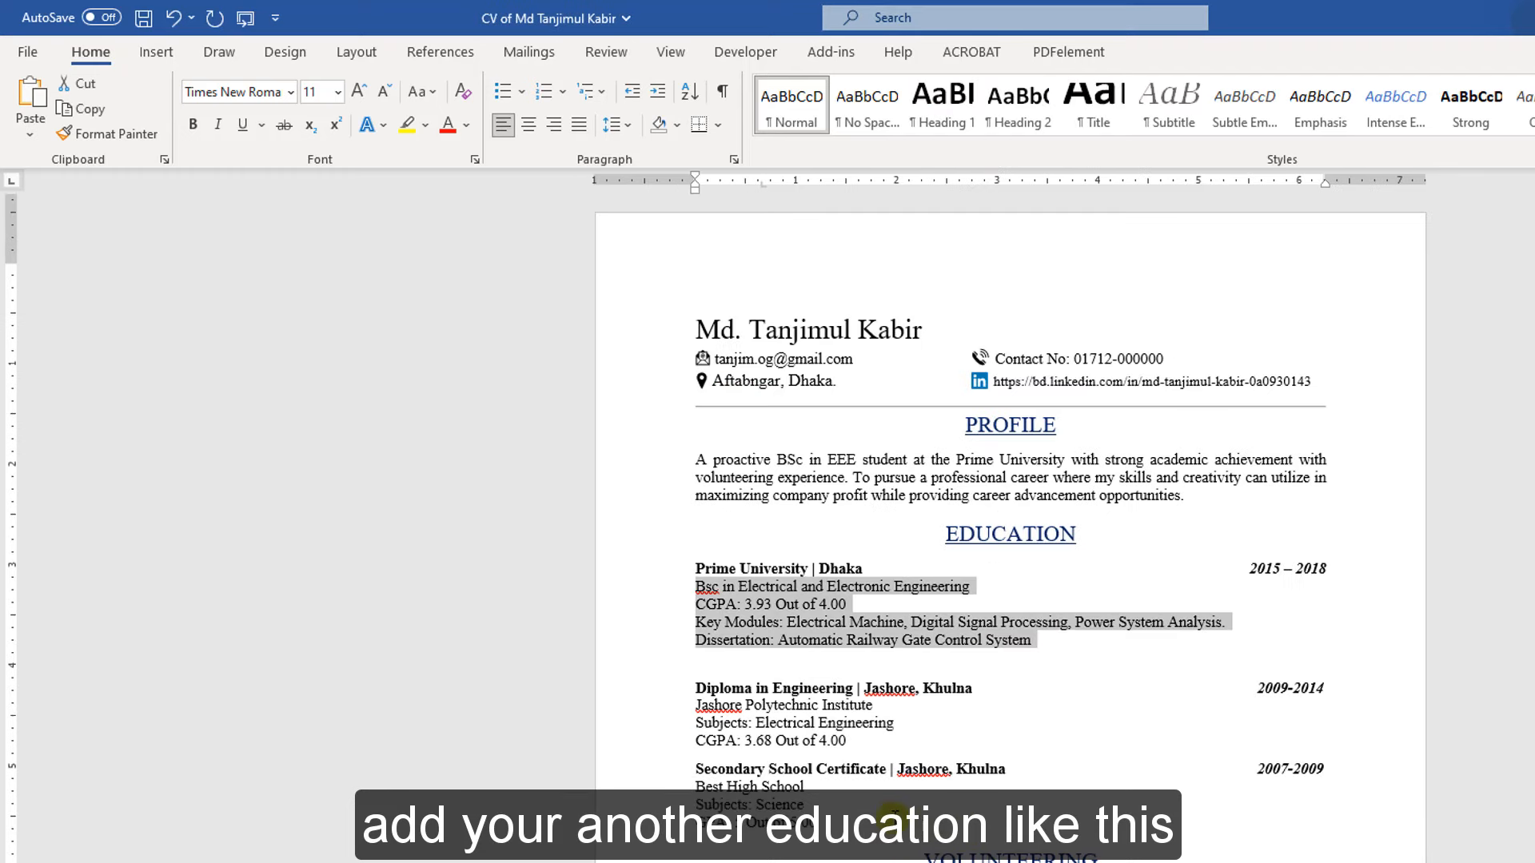
Paste the Diploma and Secondary School entries below the Dissertation line, preceded by a blank line
scroll(799, 647, "down", 3)
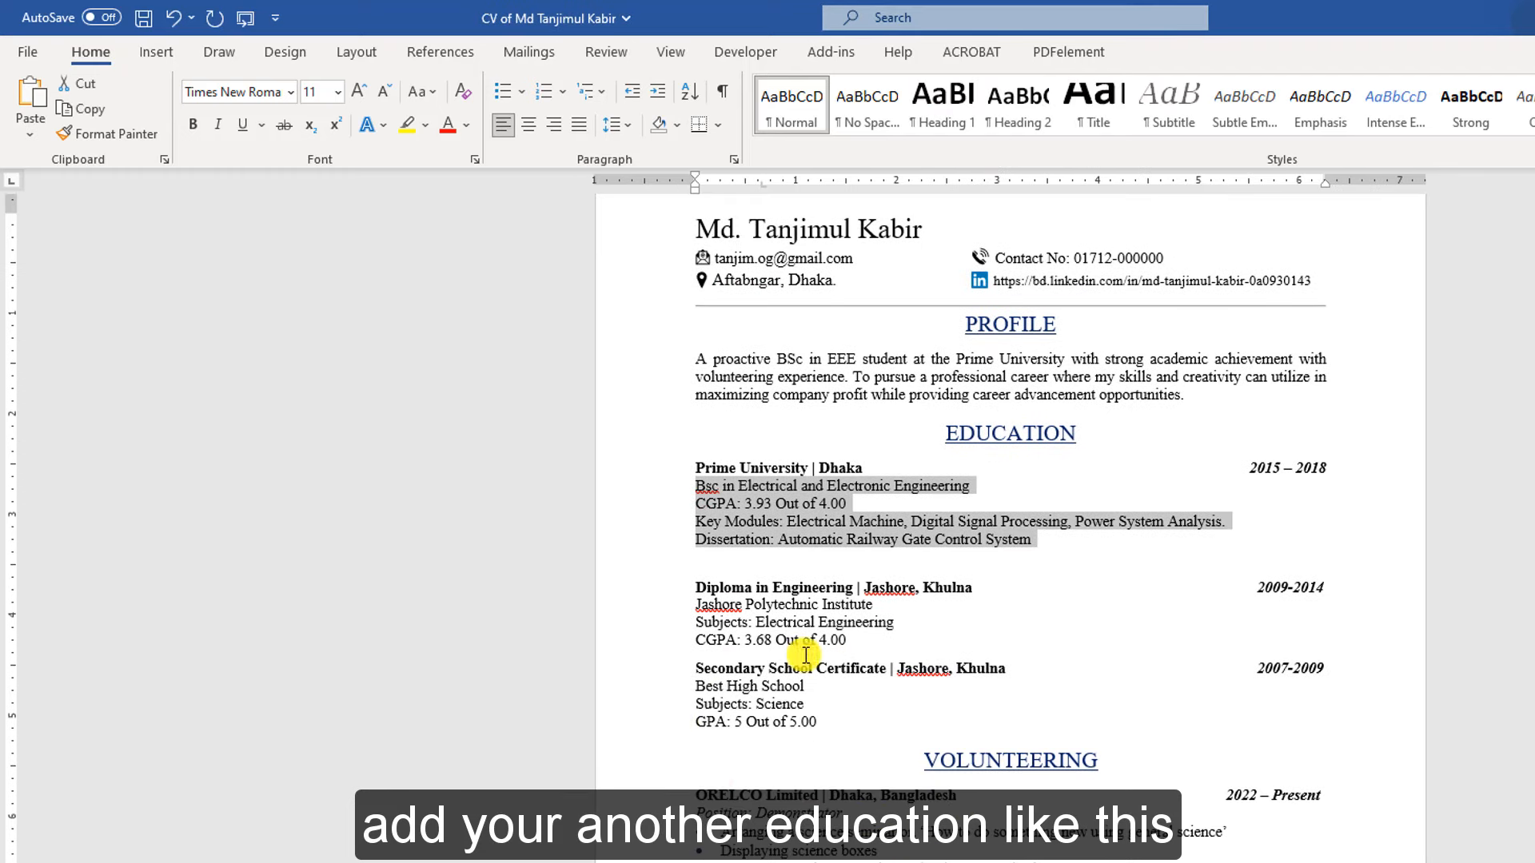
left_click_drag(837, 718, 697, 586)
left_click(912, 745)
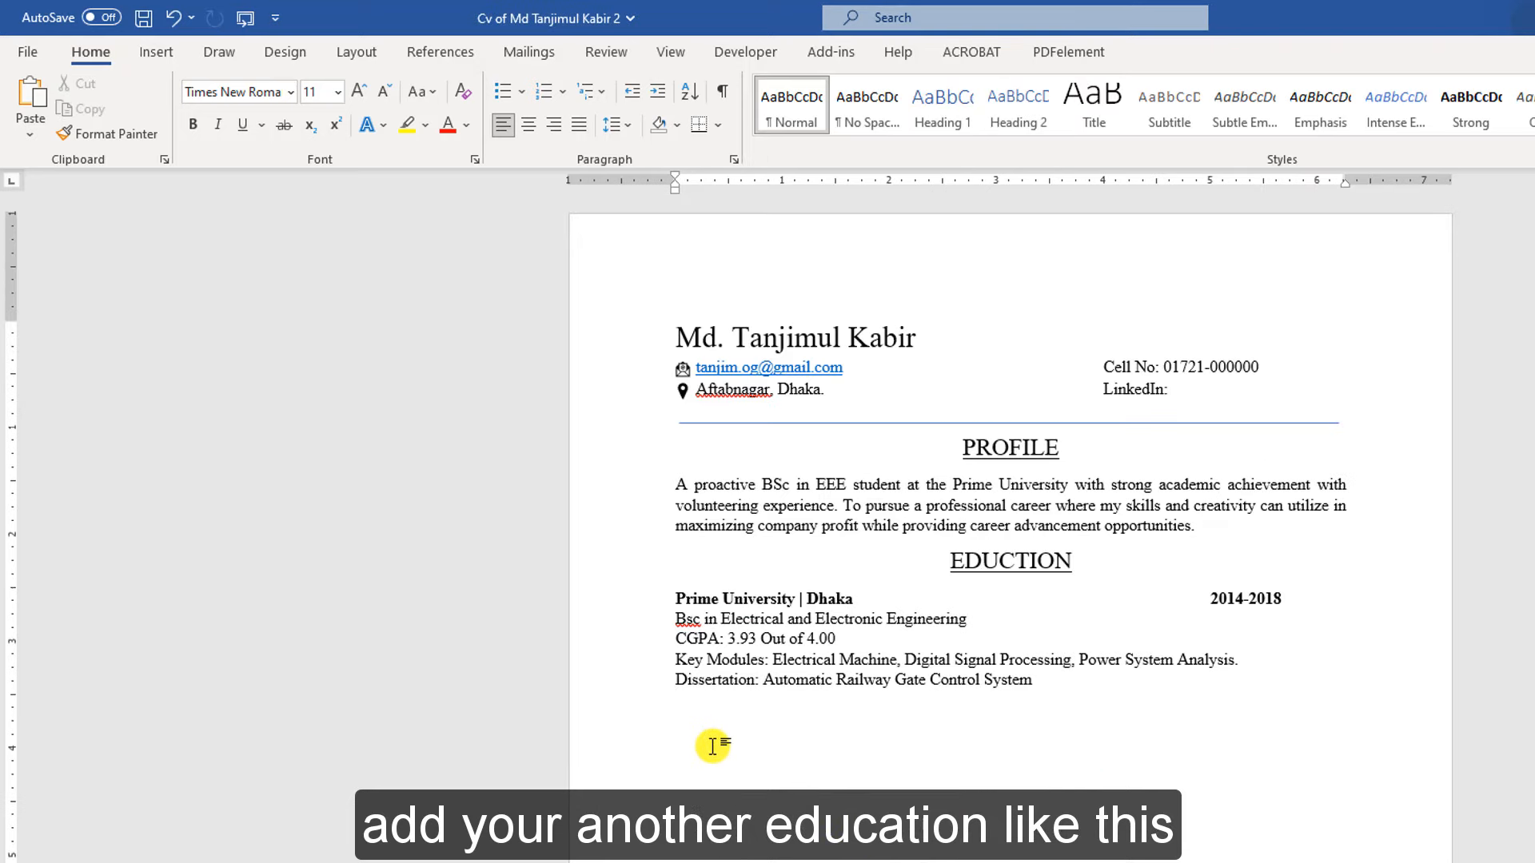
left_click(712, 747)
key("ctrl+v")
left_click(680, 705)
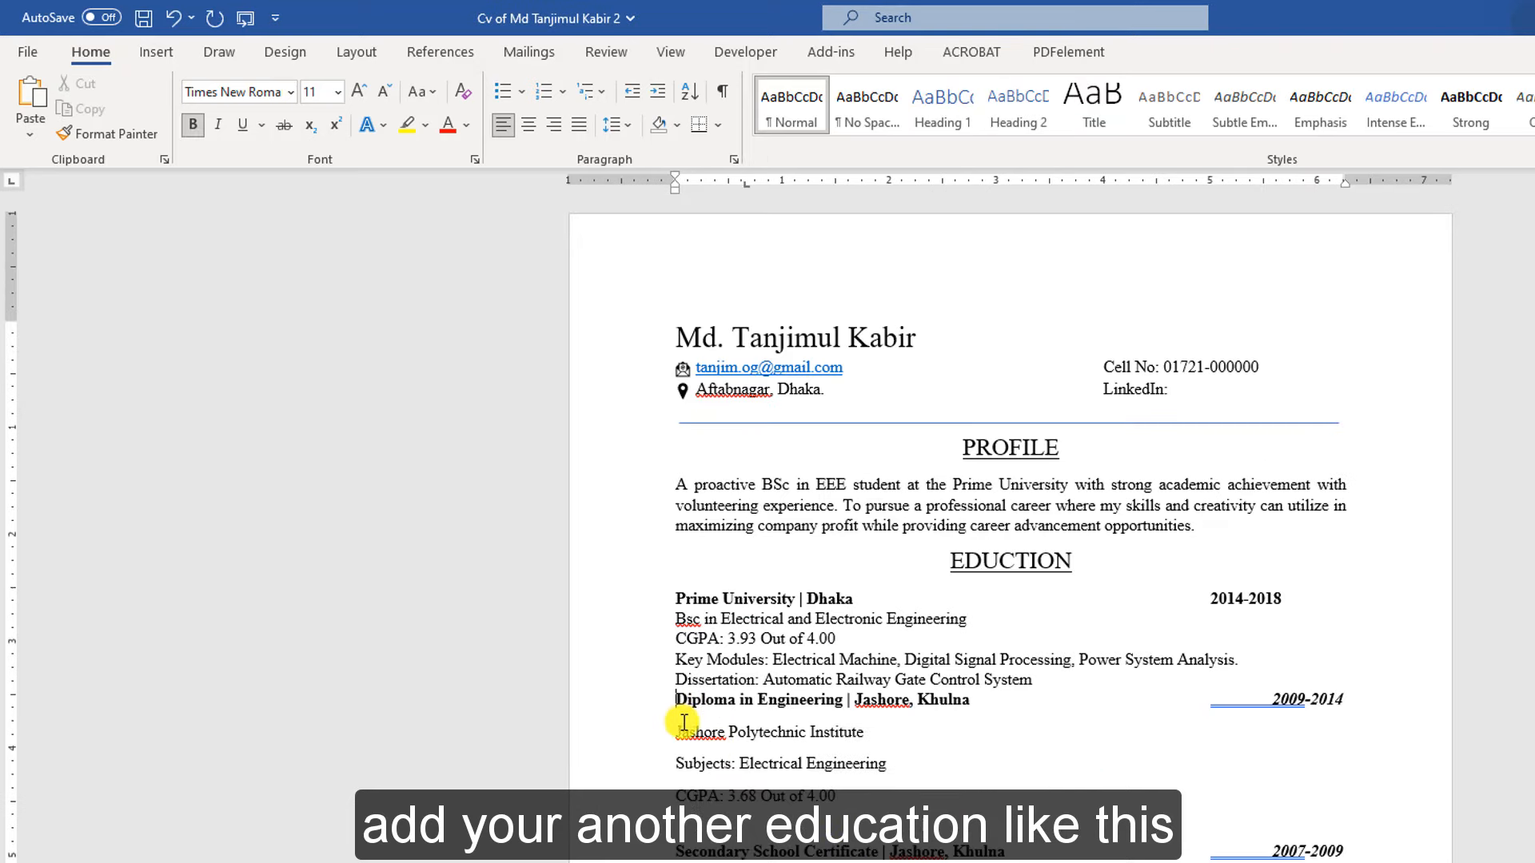
key("Return")
Apply compact paragraph spacing to the pasted Diploma and Secondary School entries
scroll(1197, 564, "down", 1)
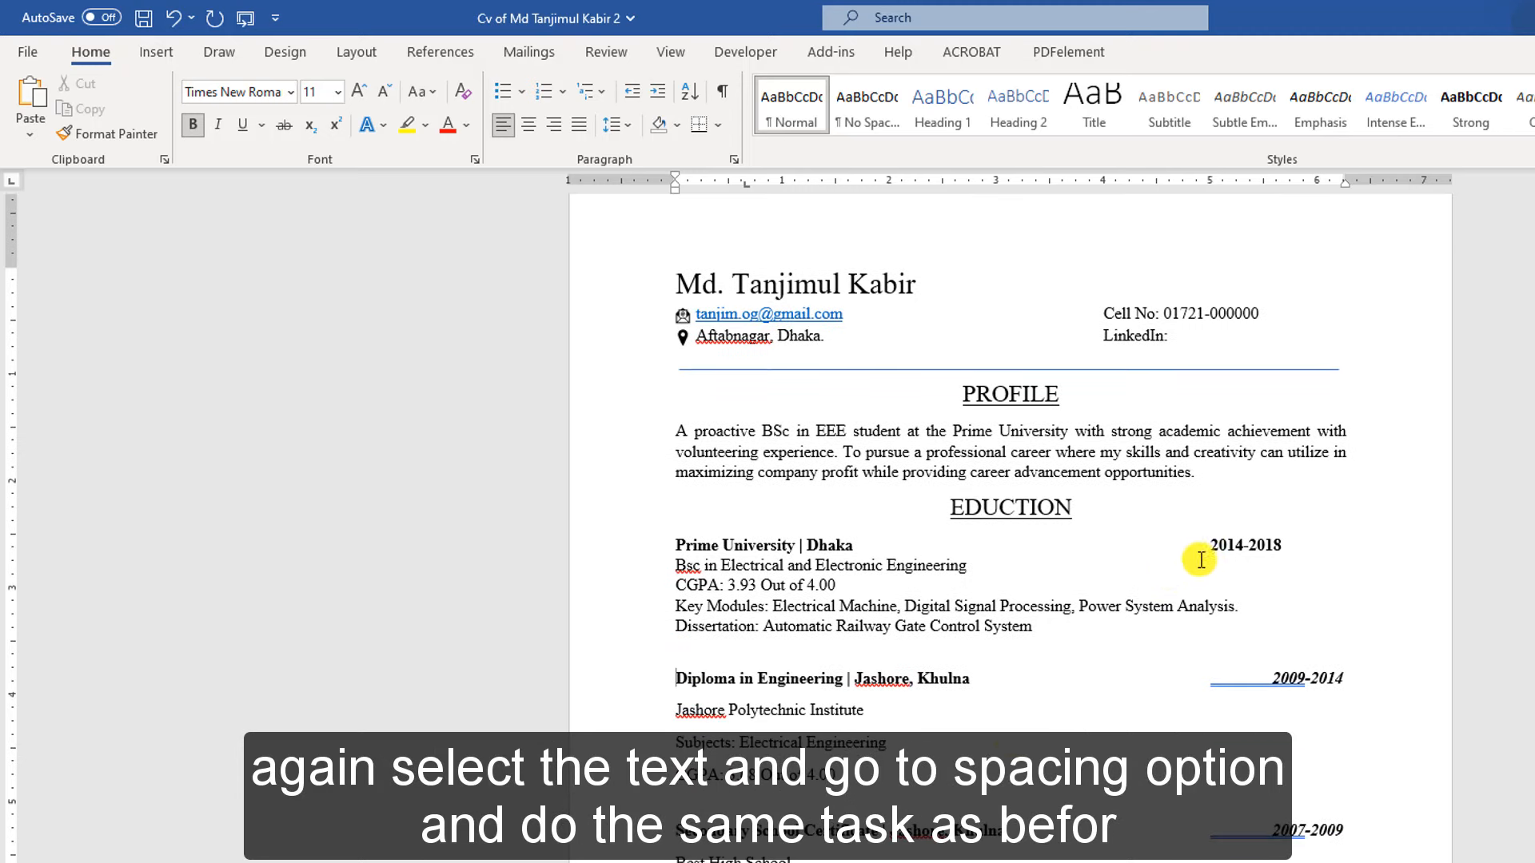
mouse_move(879, 860)
left_mouse_down()
mouse_move(639, 727)
mouse_move(673, 678)
left_mouse_up()
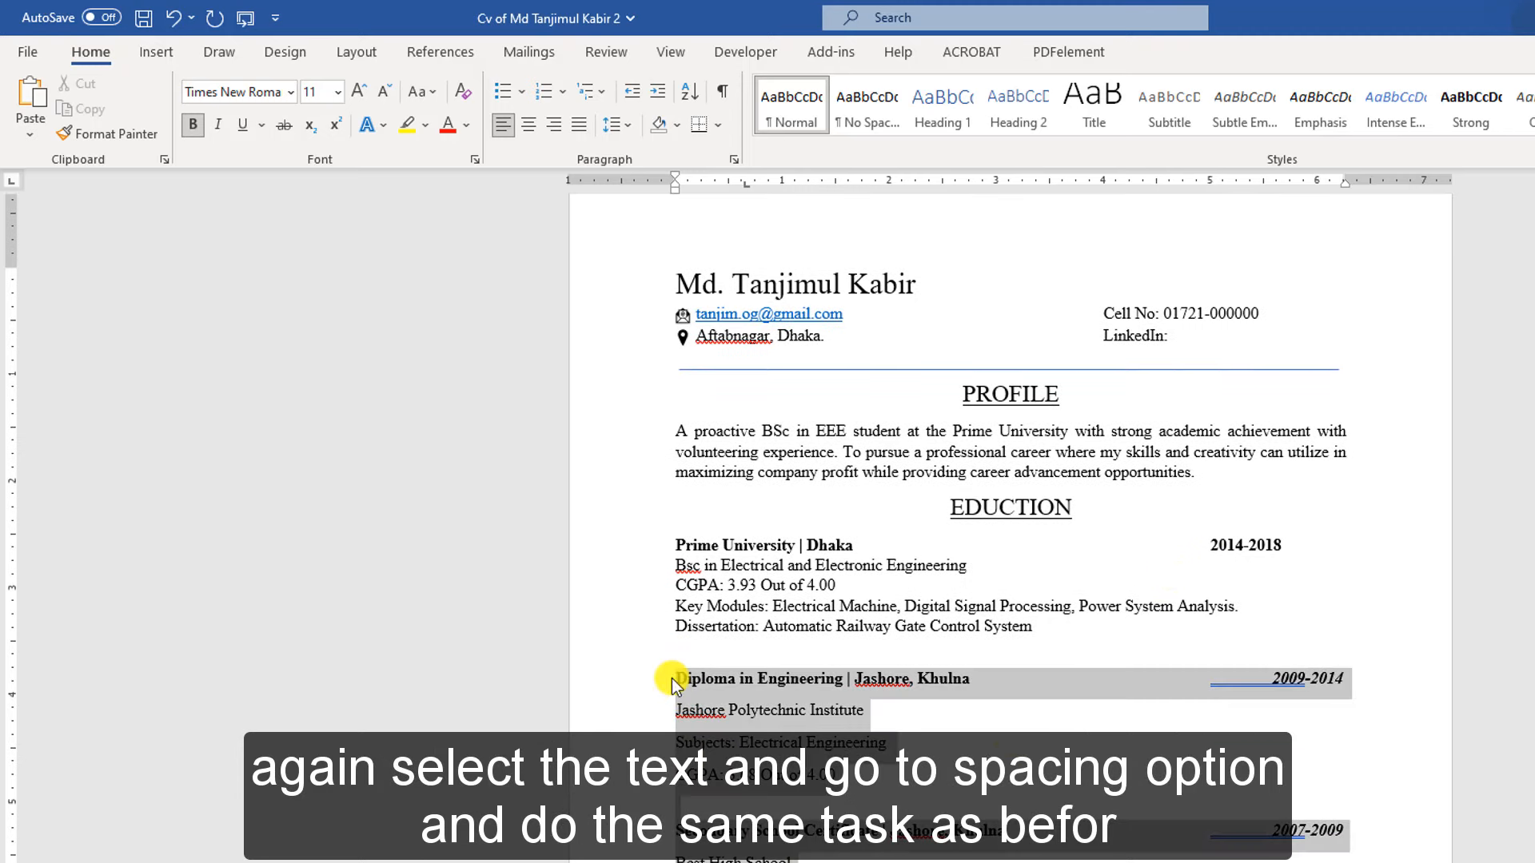
left_click(614, 125)
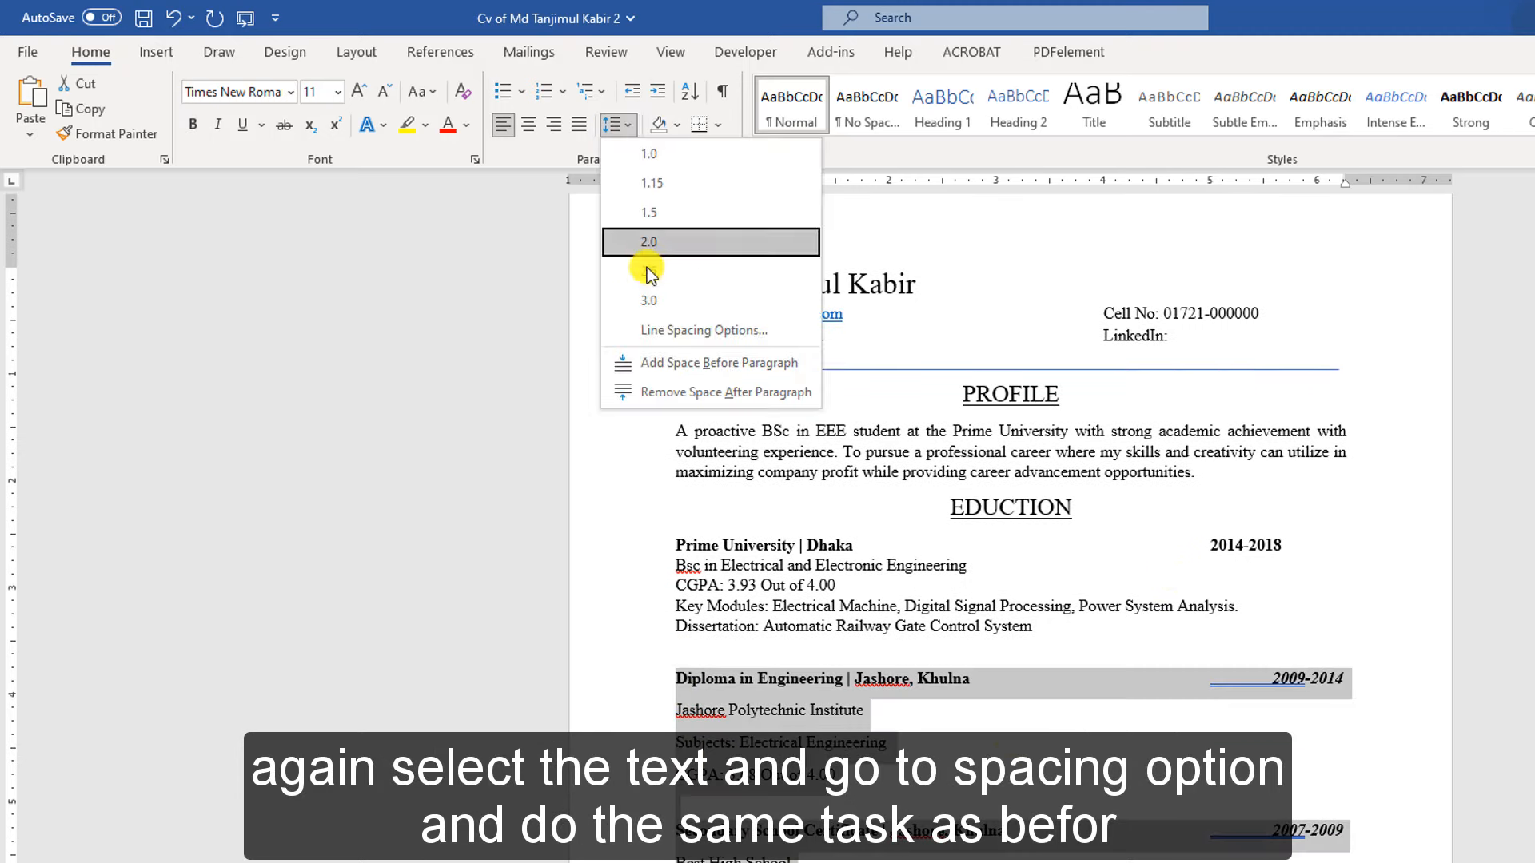
left_click(650, 329)
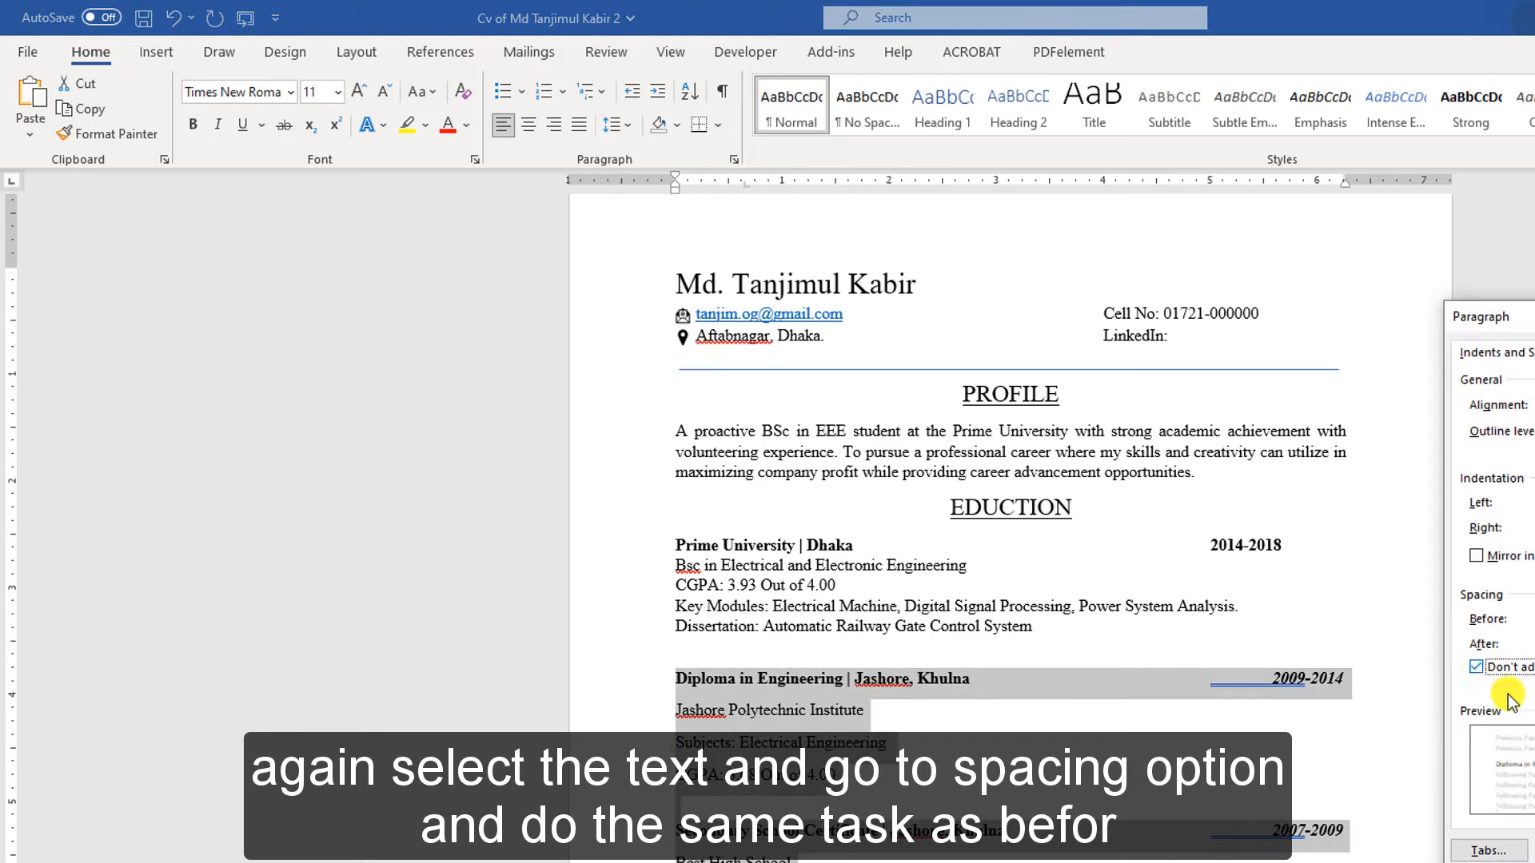
key("Return")
left_click(1273, 678)
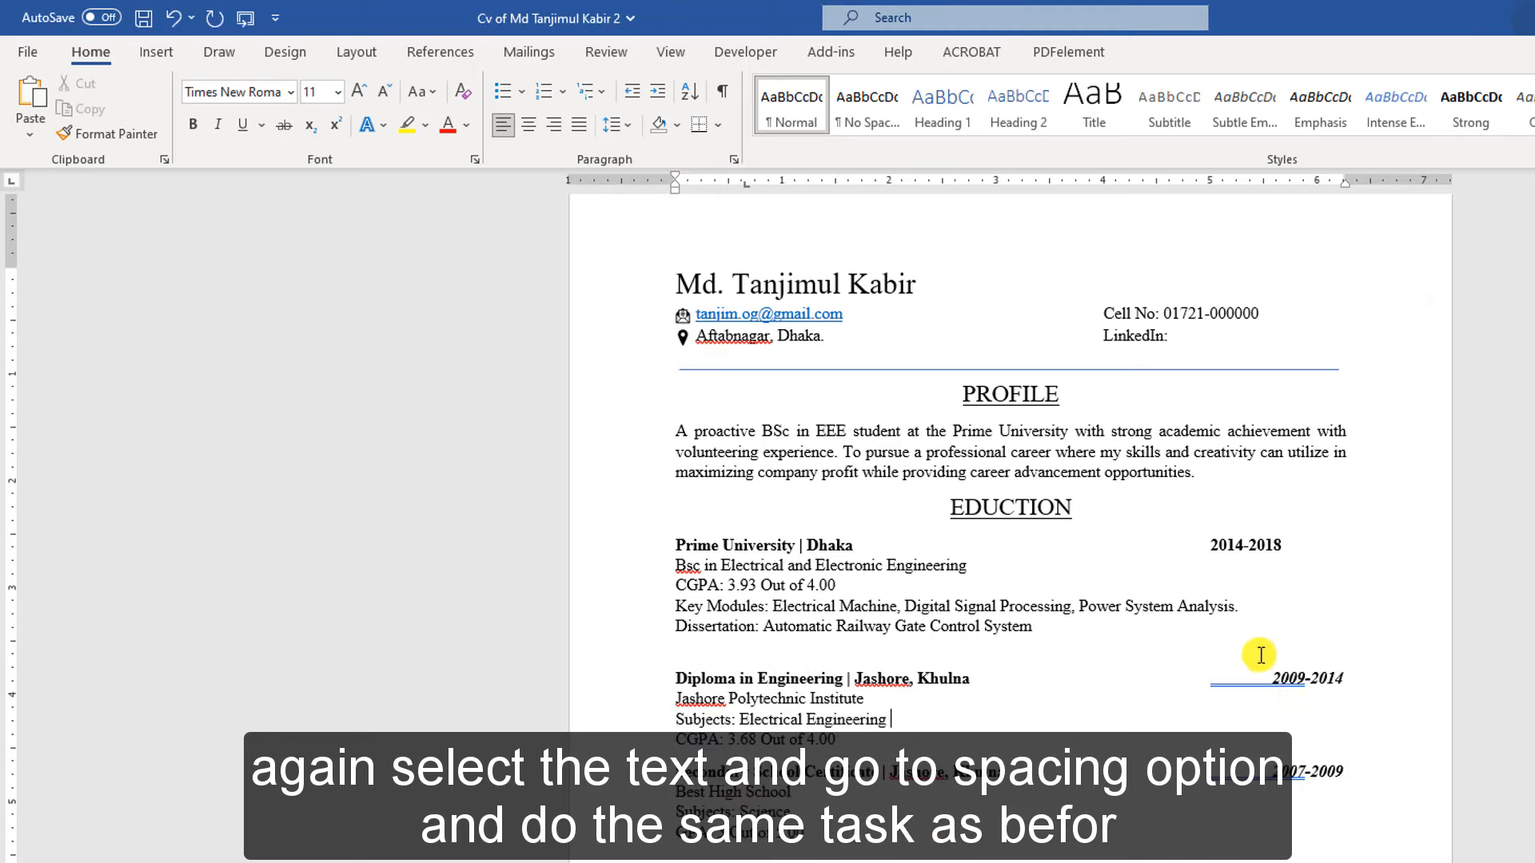
Tab 2014-2018 further right, italicise it, and remove the blank line after Dissertation
left_click(1211, 545)
key("Tab")
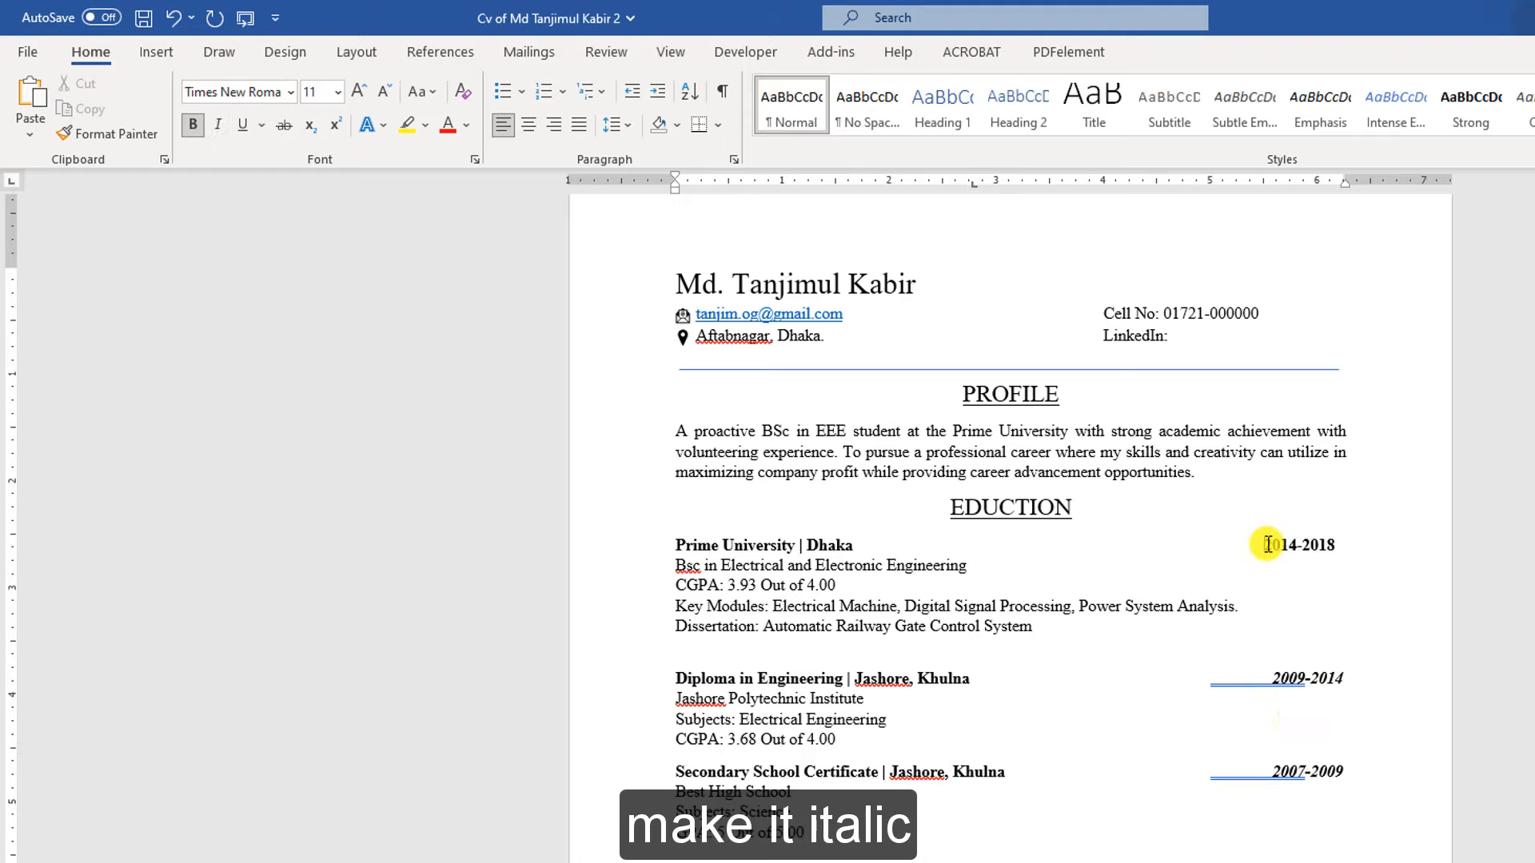
left_click_drag(1266, 545, 1341, 547)
left_click(216, 126)
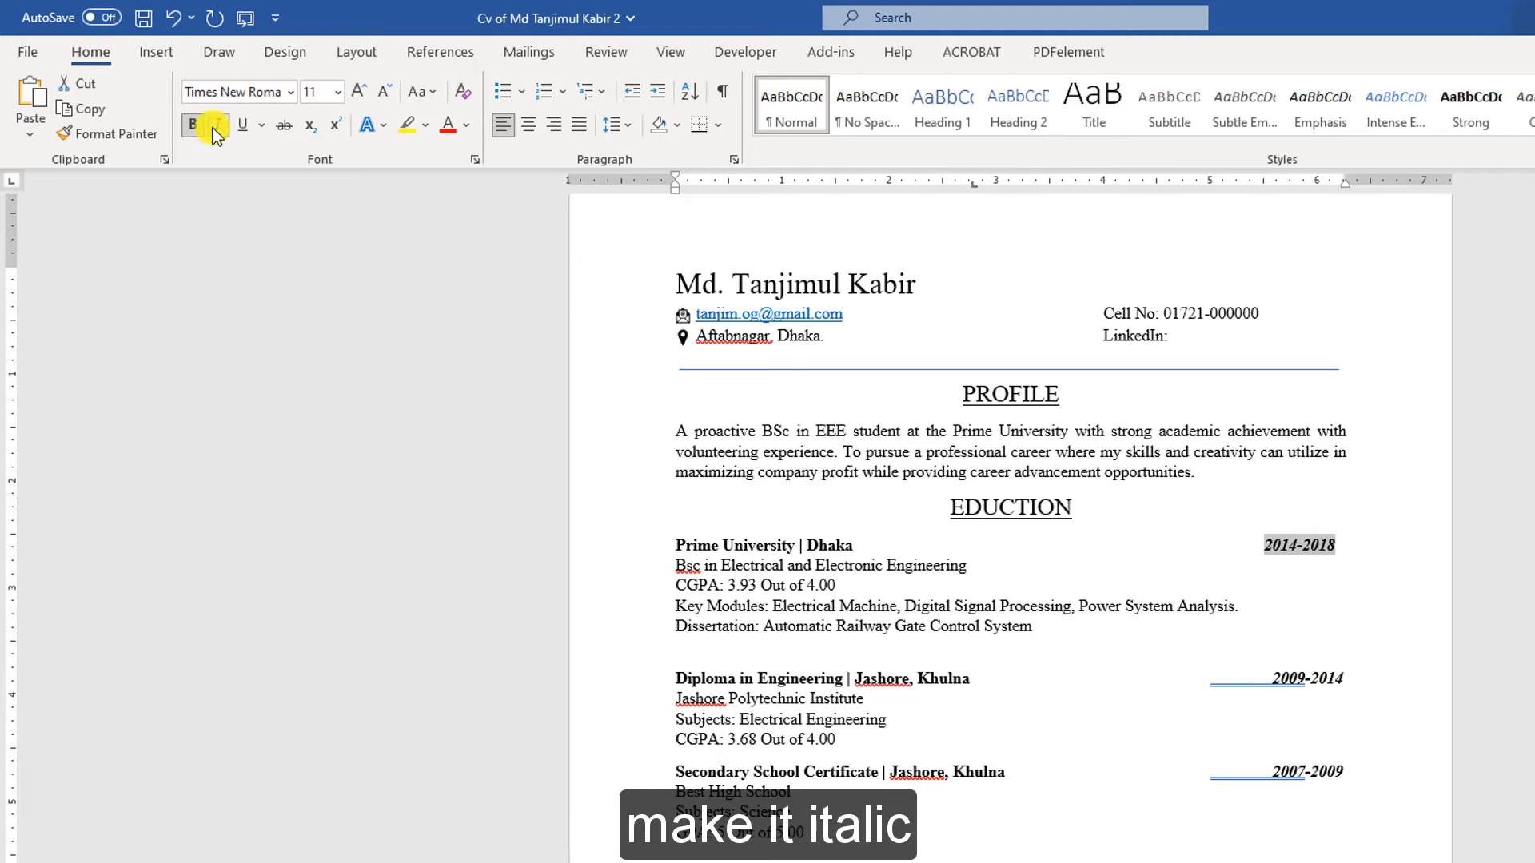
left_click(1353, 628)
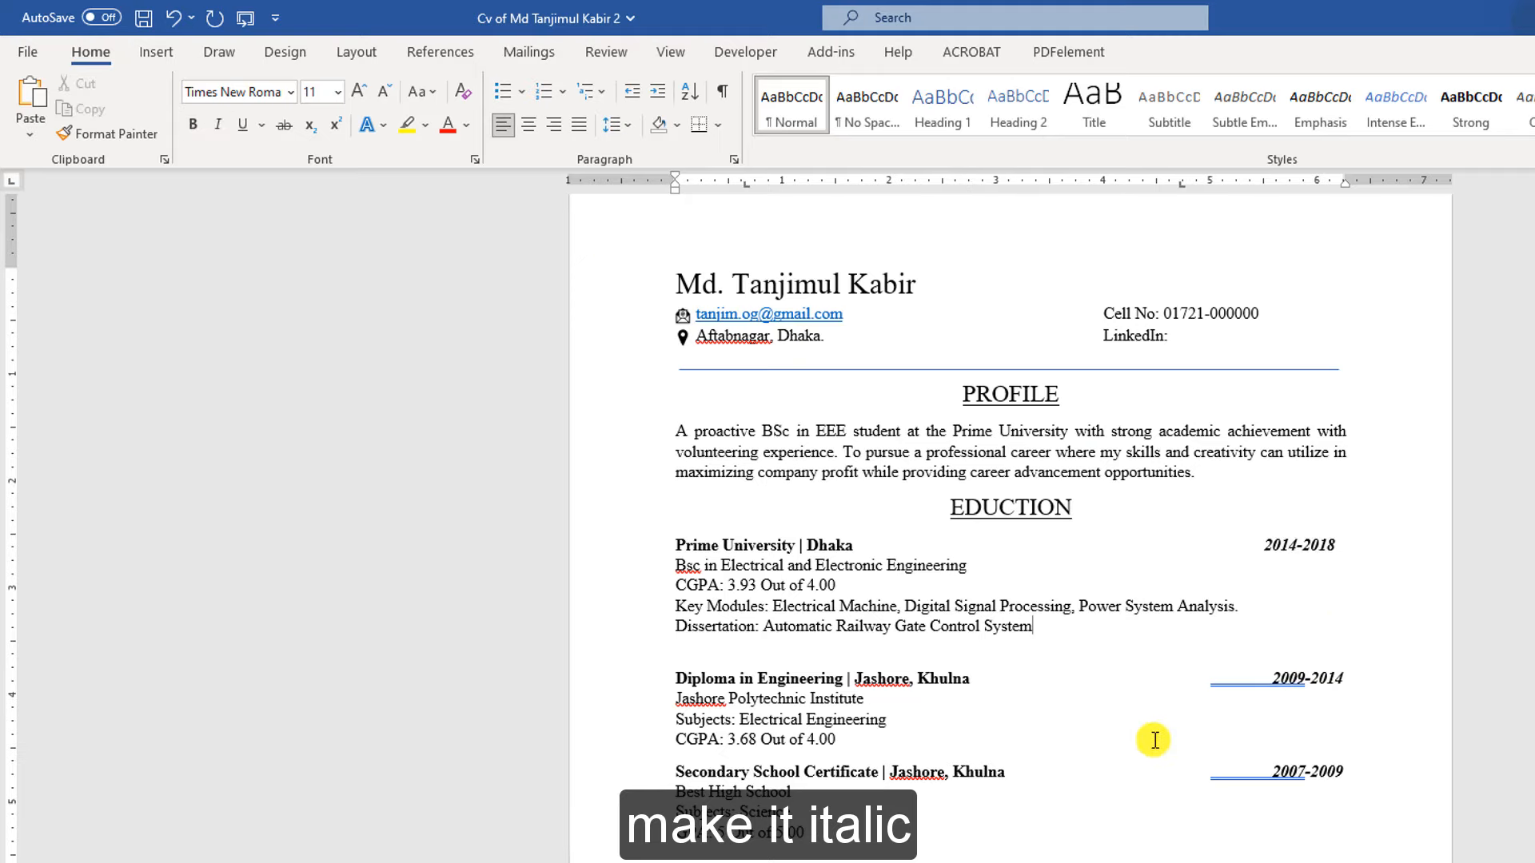
key("Delete")
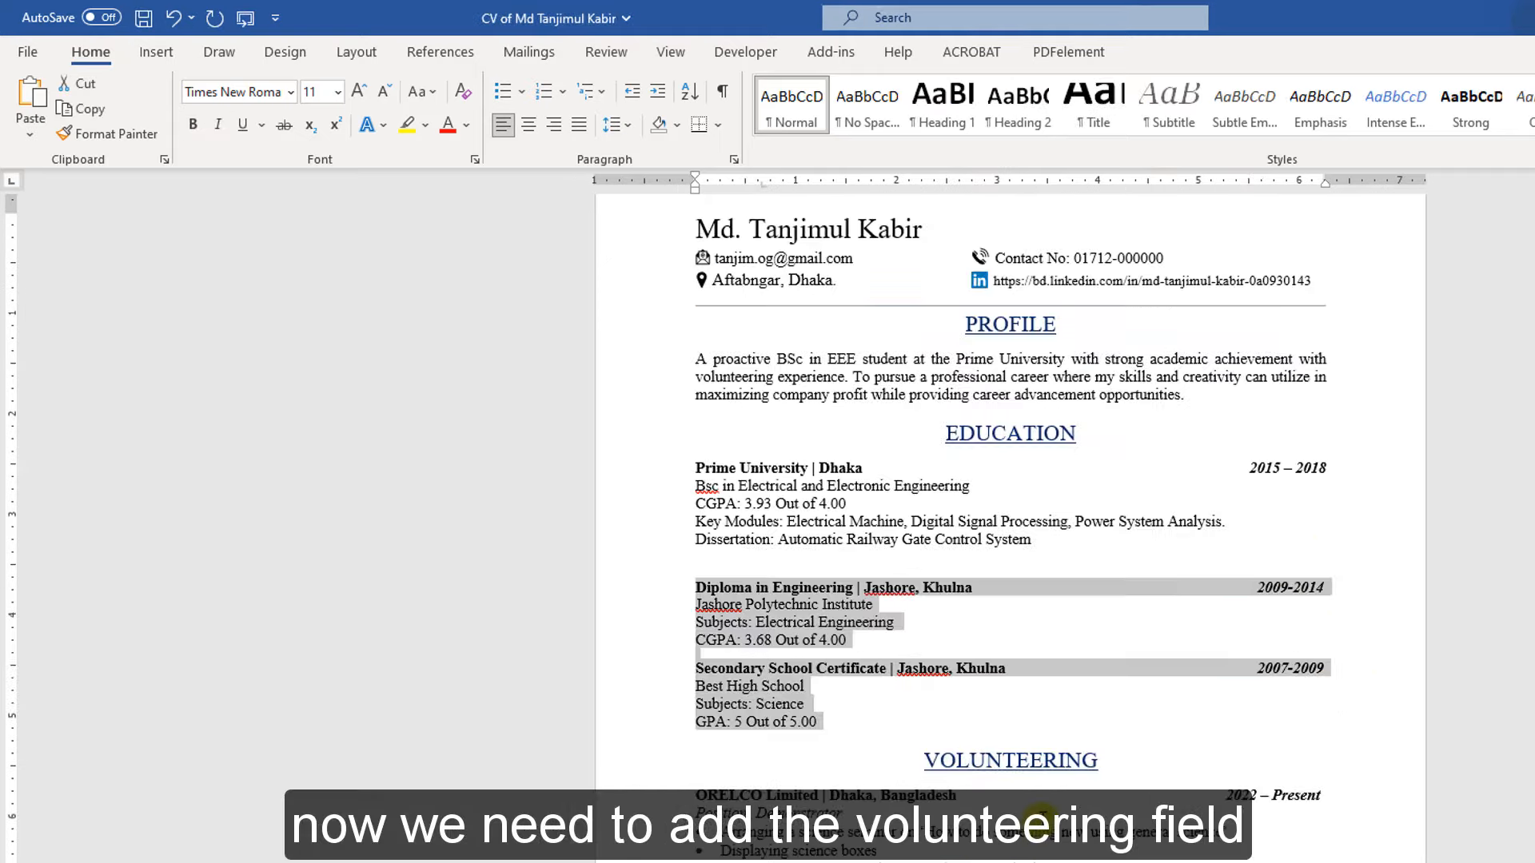
Select the VOLUNTEERING heading in the finished CV and browse the entries below it
scroll(983, 800, "down", 3)
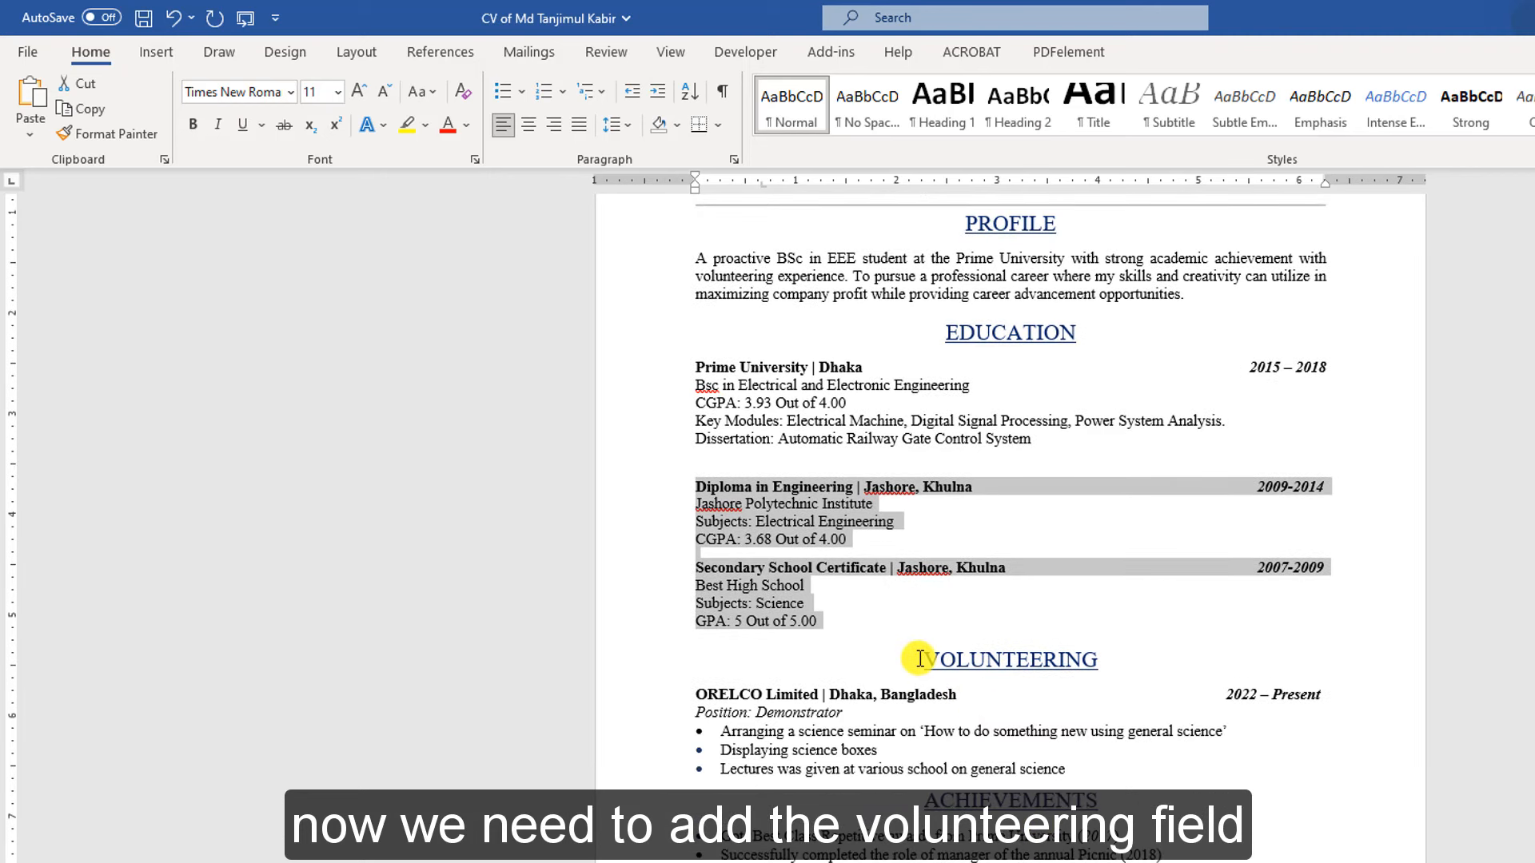
left_click_drag(920, 659, 1120, 658)
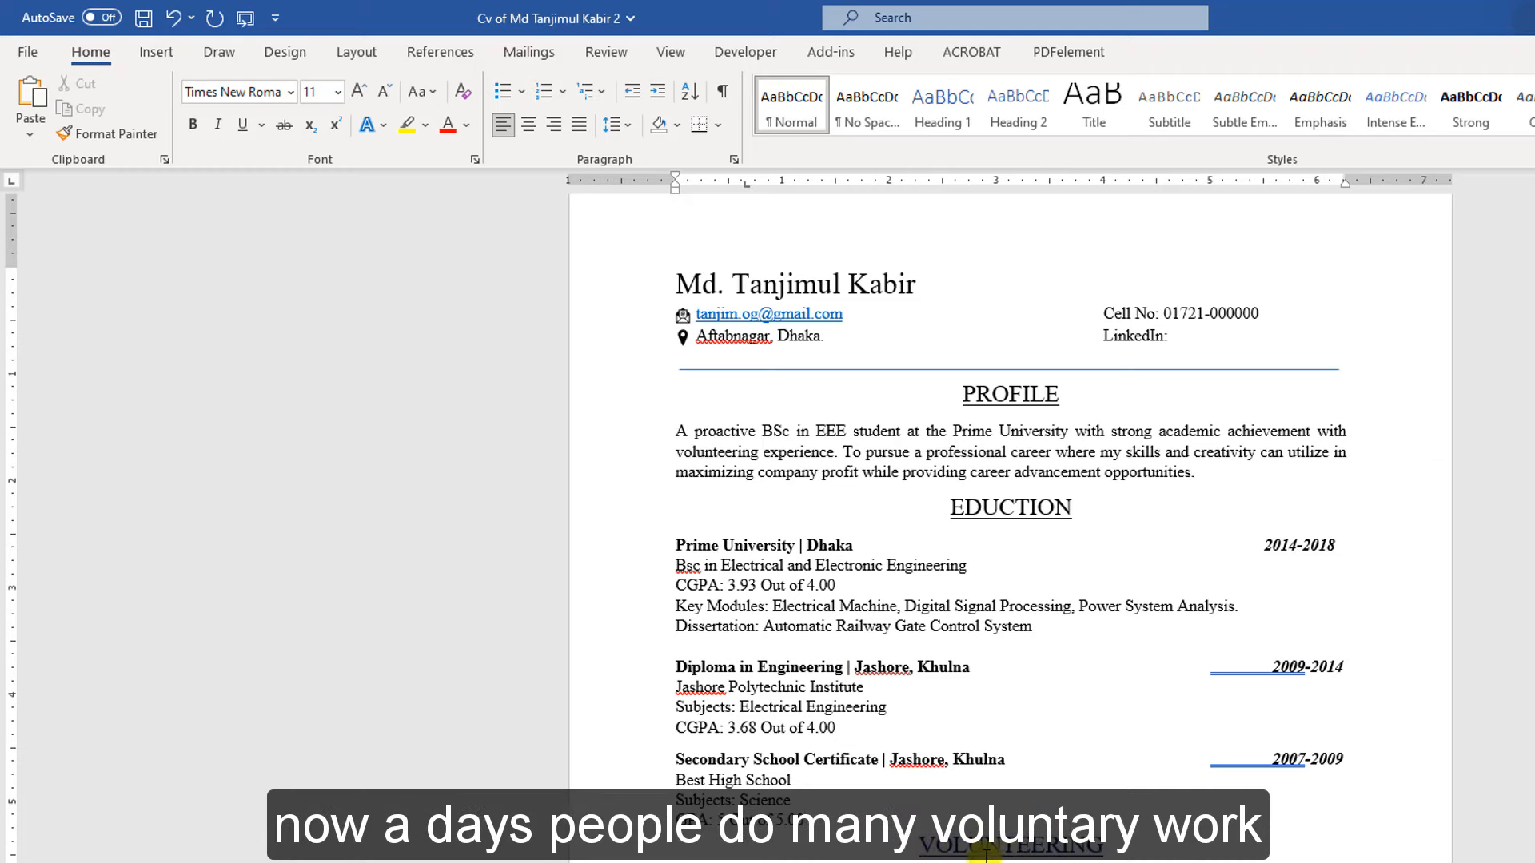
scroll(926, 837, "down", 2)
scroll(925, 837, "down", 5)
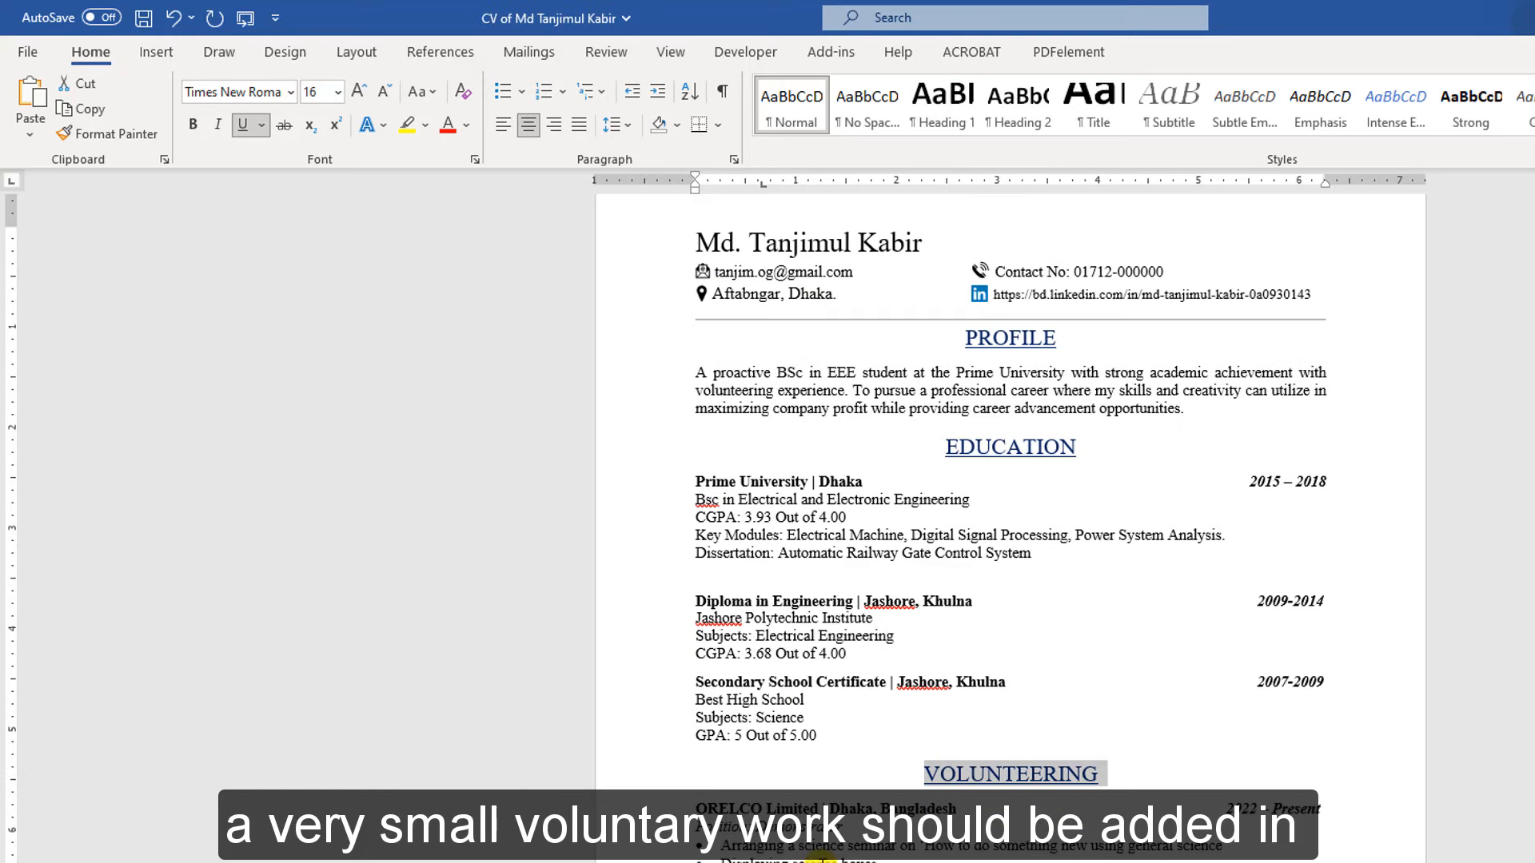
scroll(1025, 715, "down", 2)
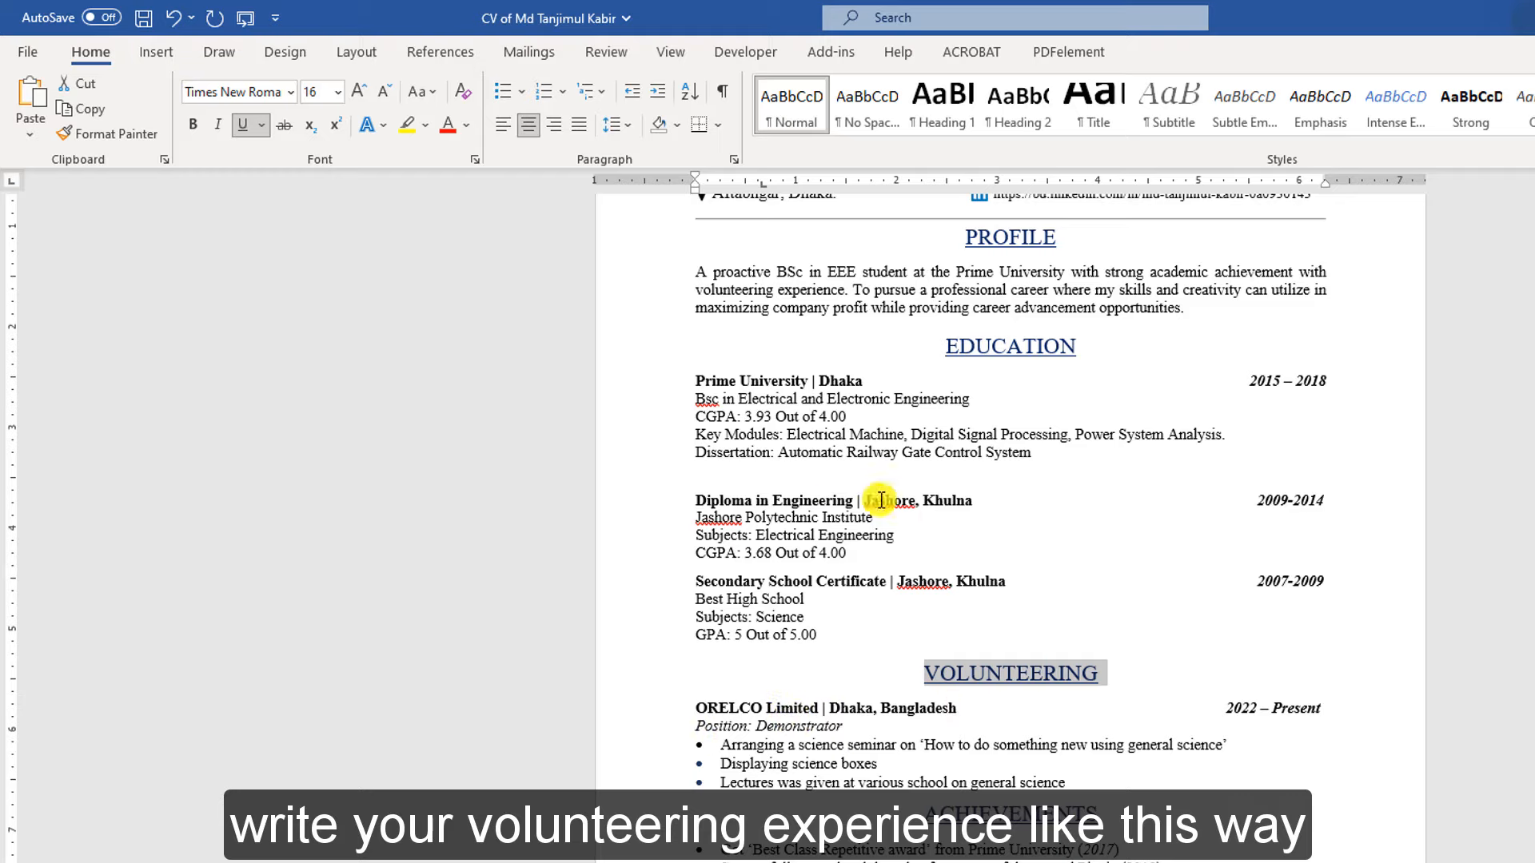
scroll(723, 779, "down", 3)
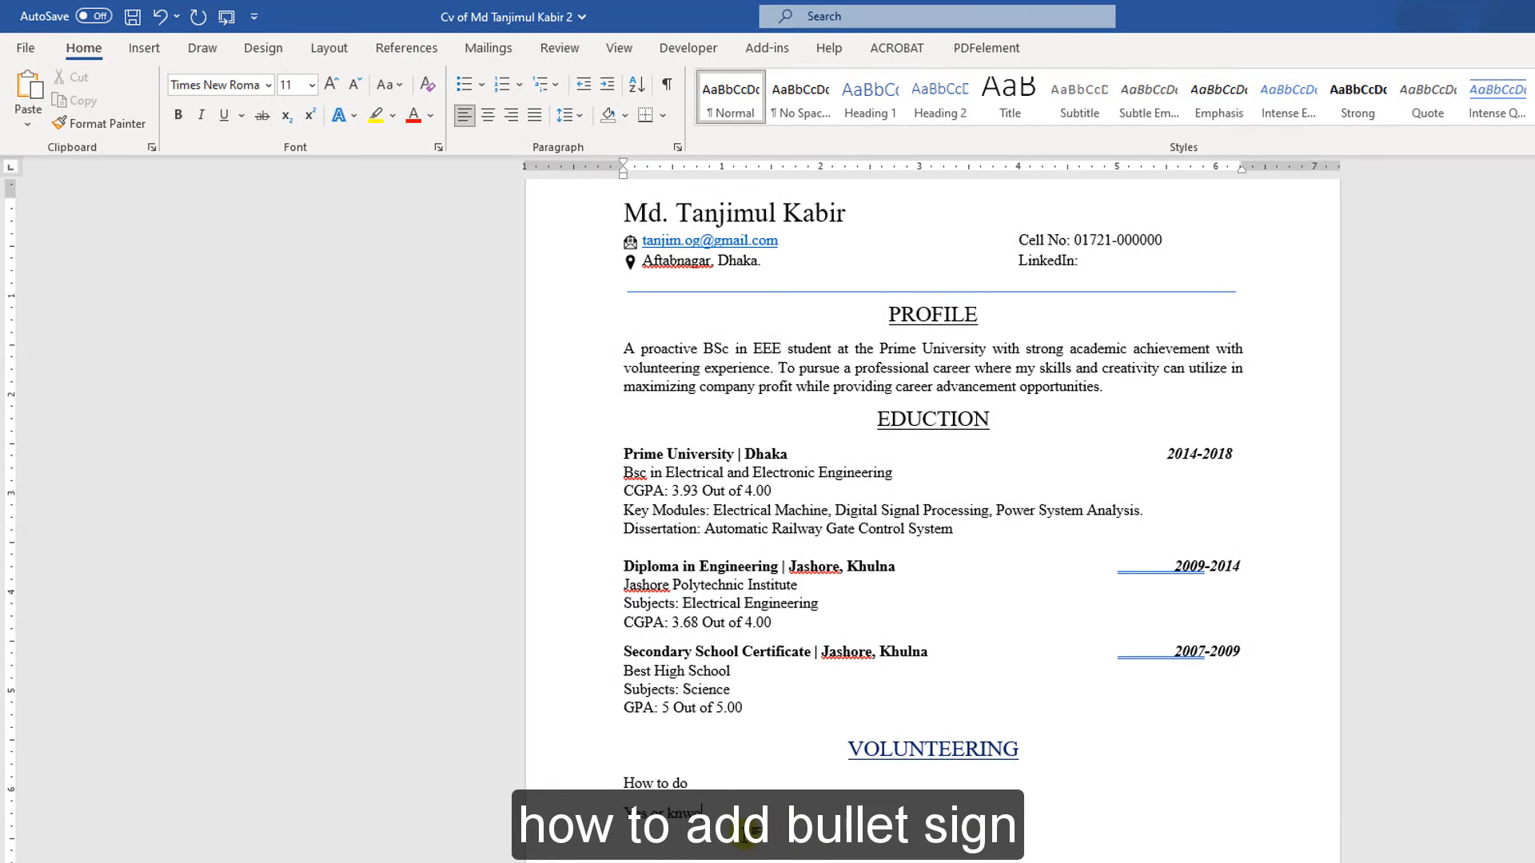
left_click_drag(714, 813, 524, 774)
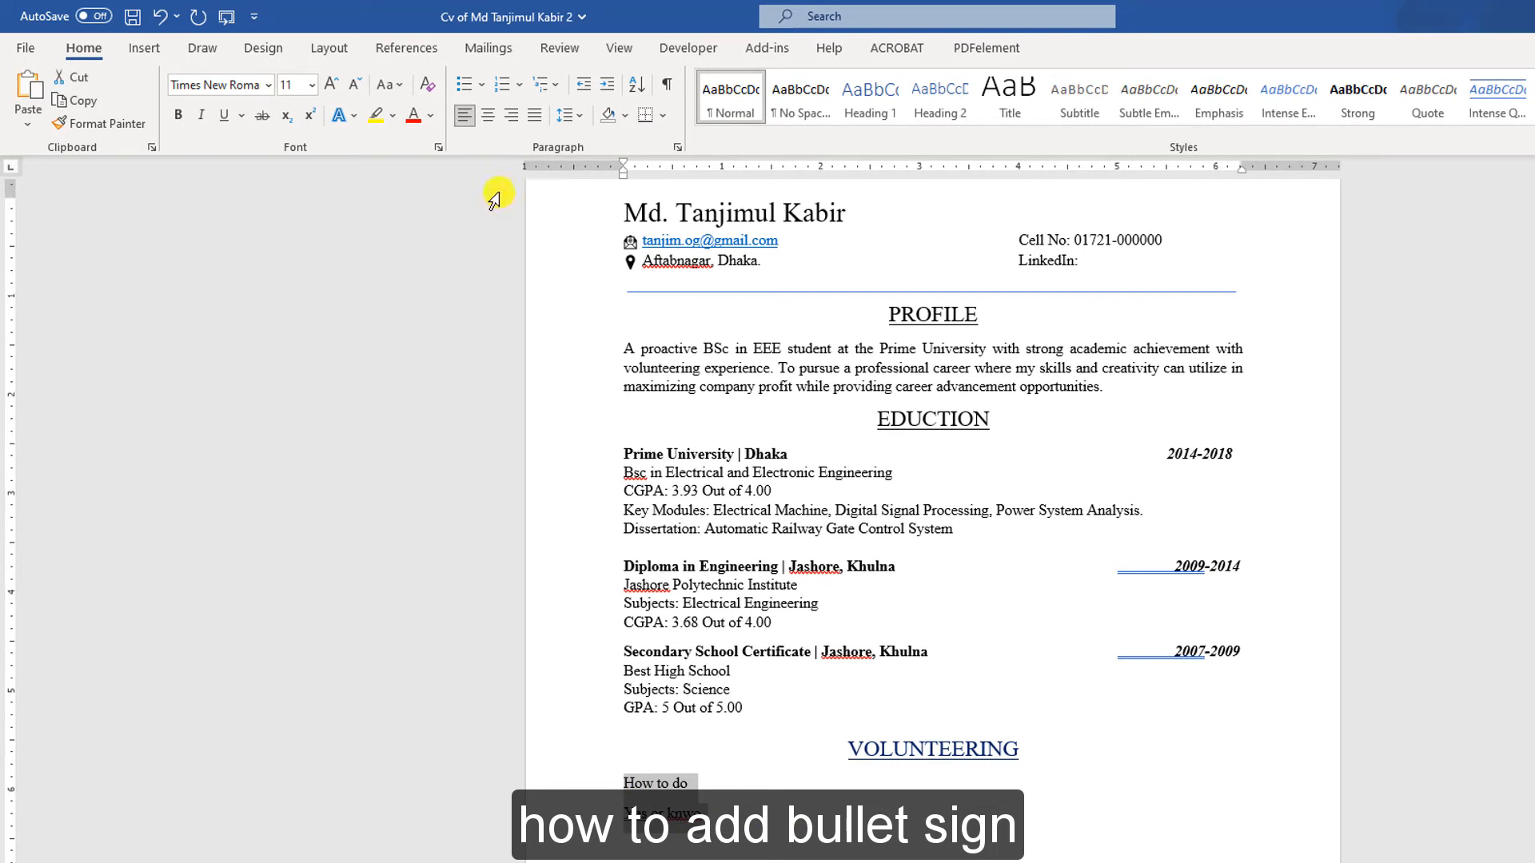
left_click(483, 84)
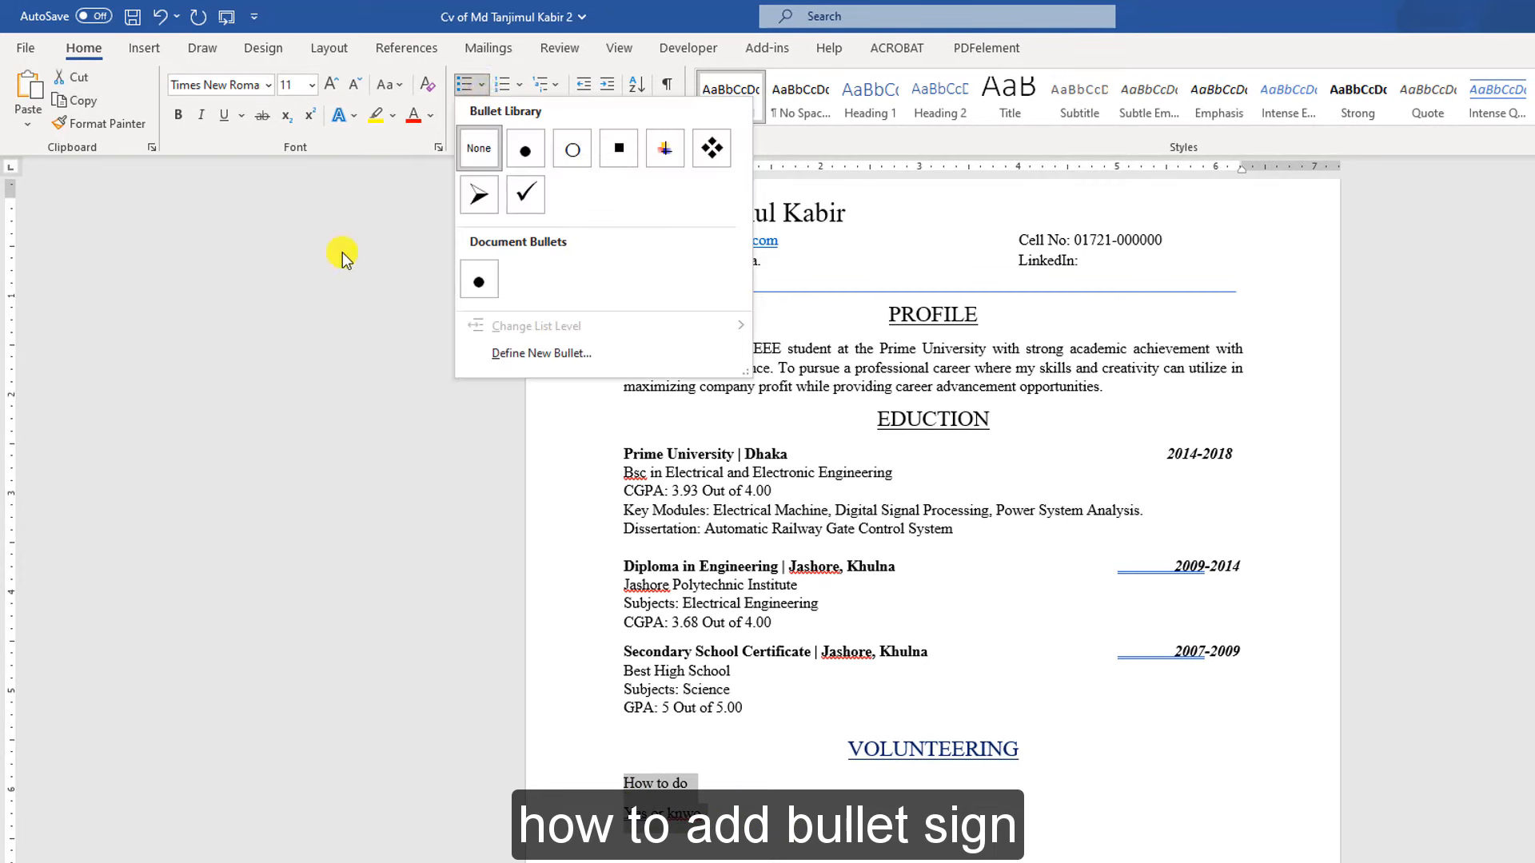
key("Escape")
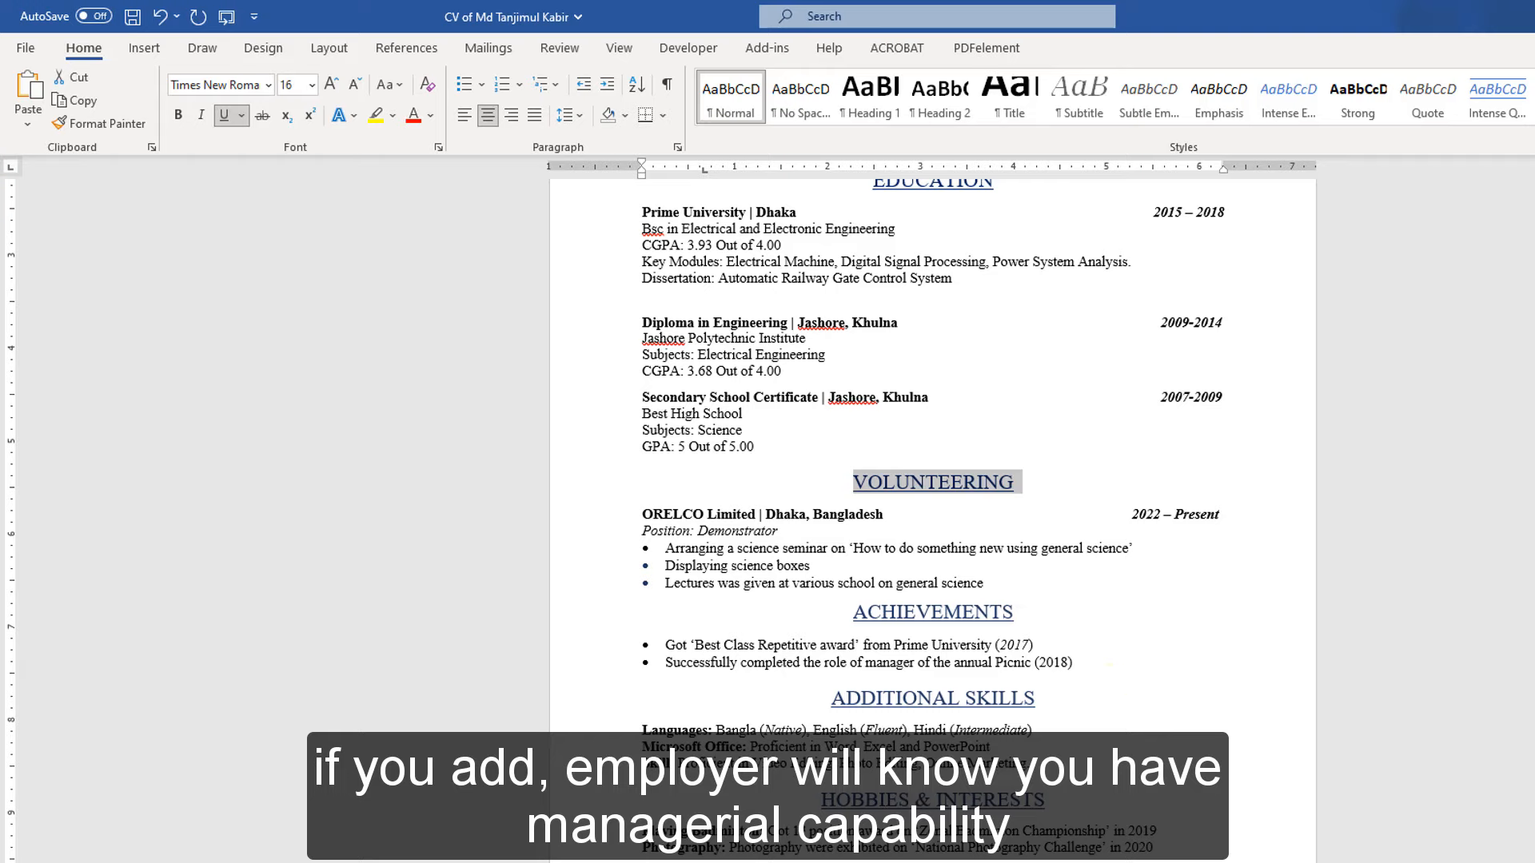
left_click(964, 698)
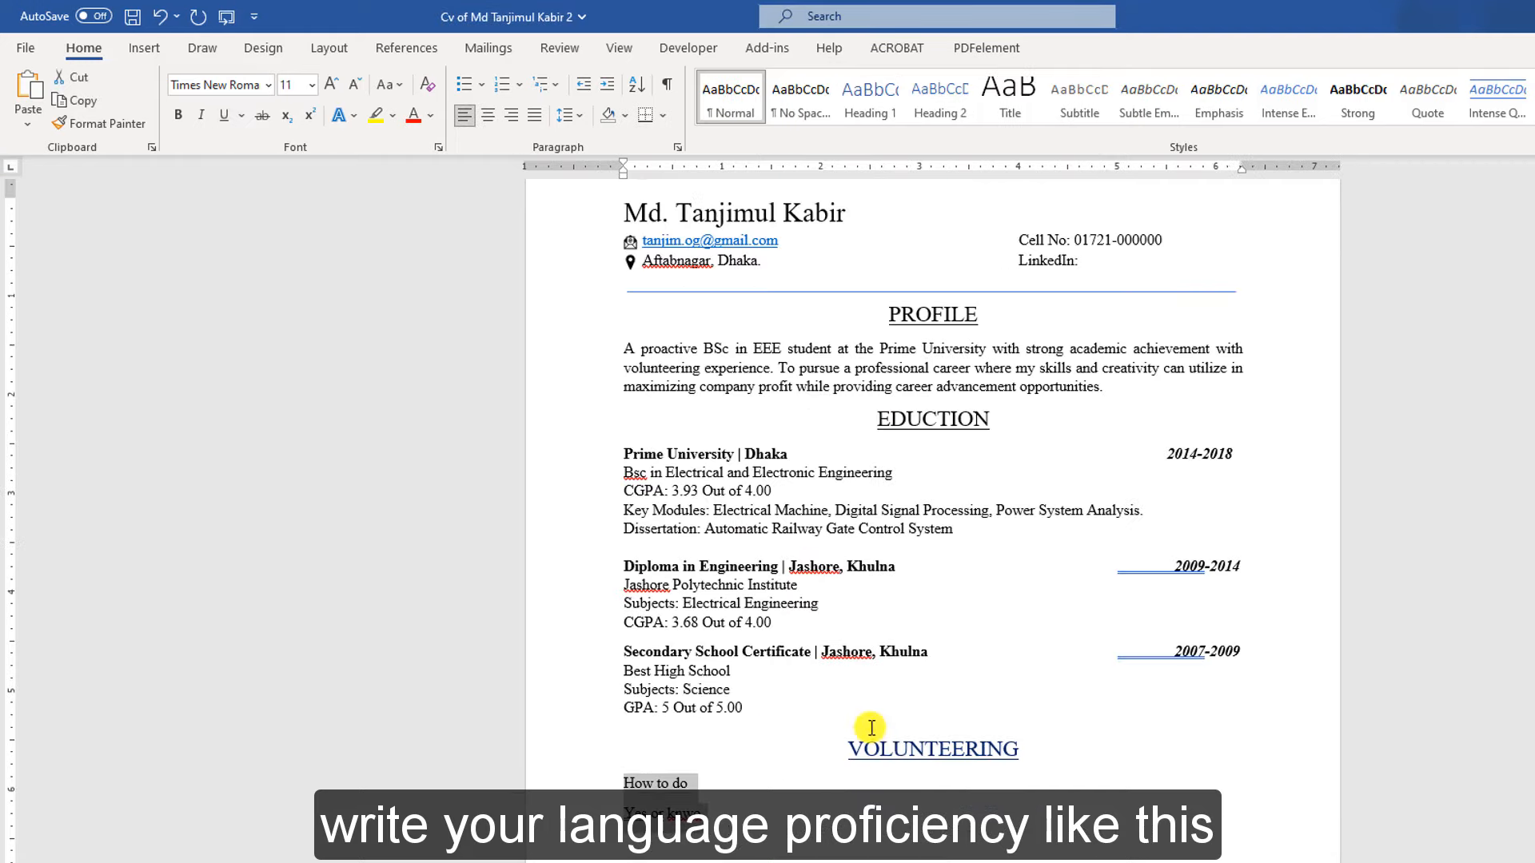
Review the finished CV down to Hobbies & Interests, briefly selecting the badminton award line
left_click(929, 419)
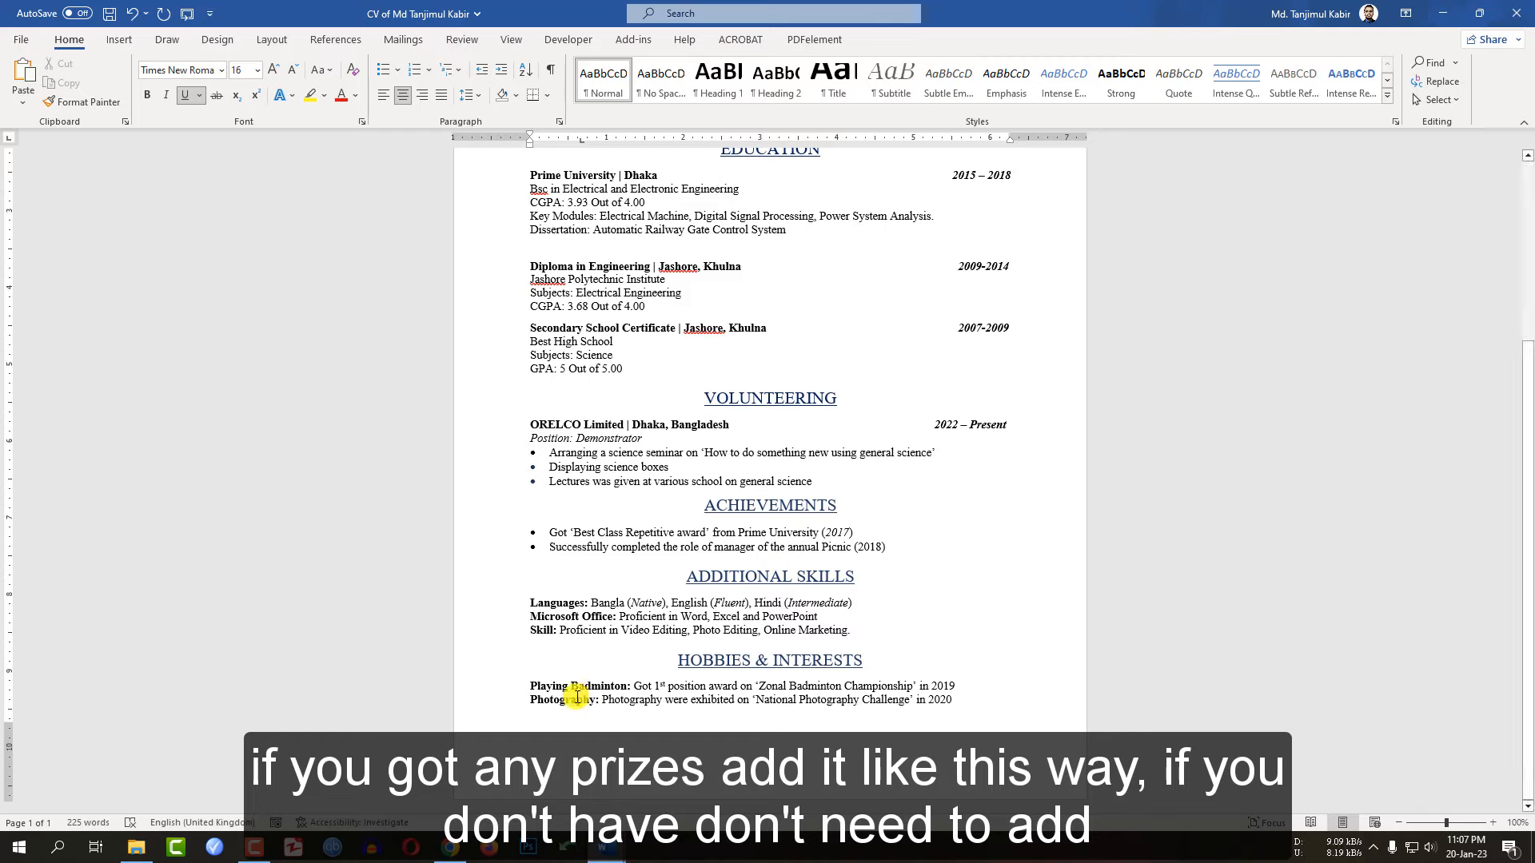
left_click_drag(634, 685, 959, 685)
left_click(757, 699)
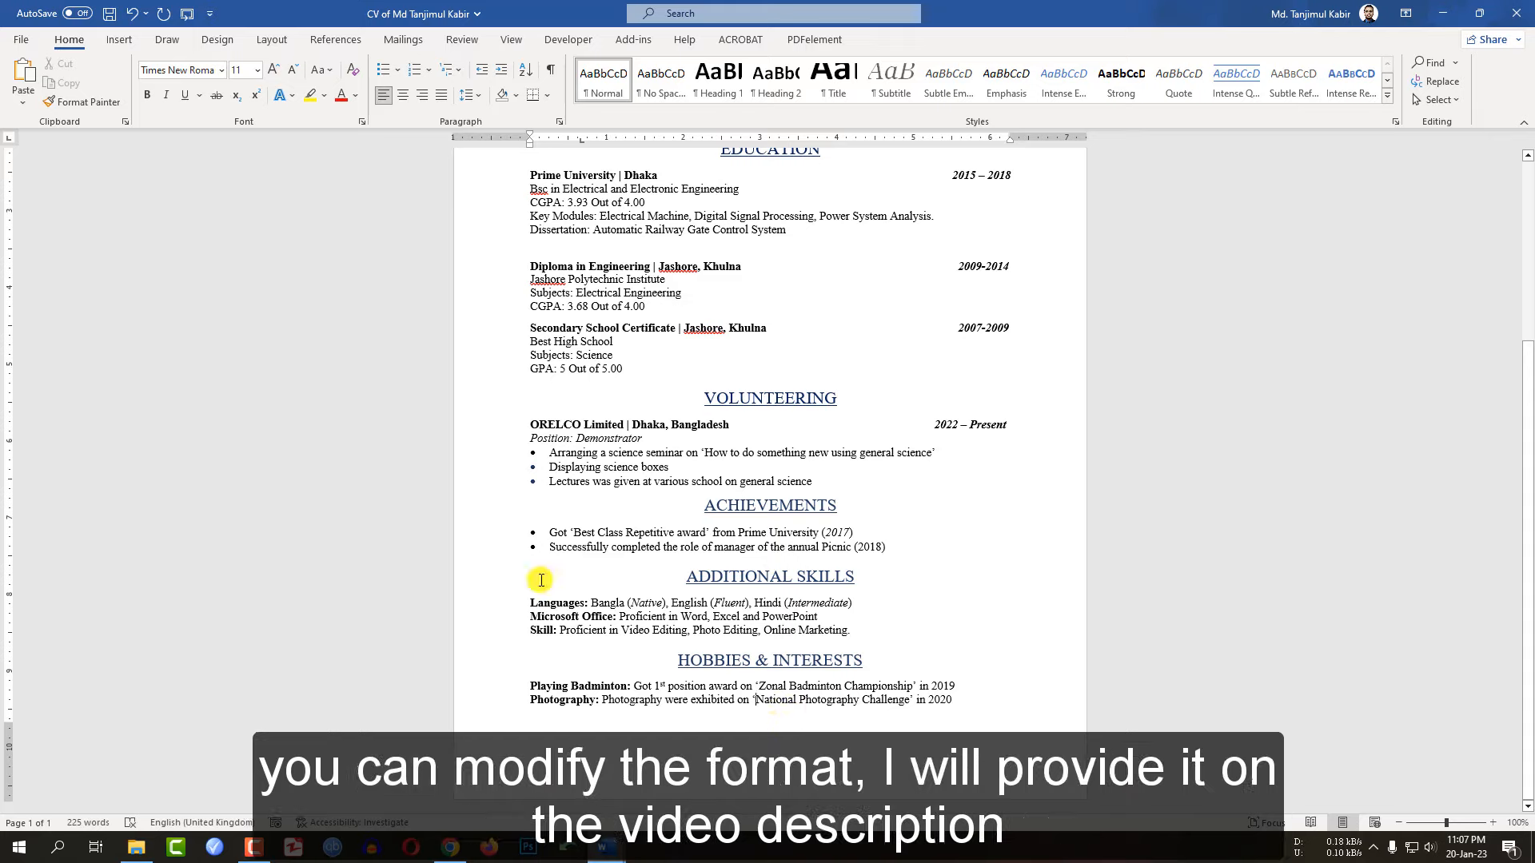
scroll(770, 524, "up", 5)
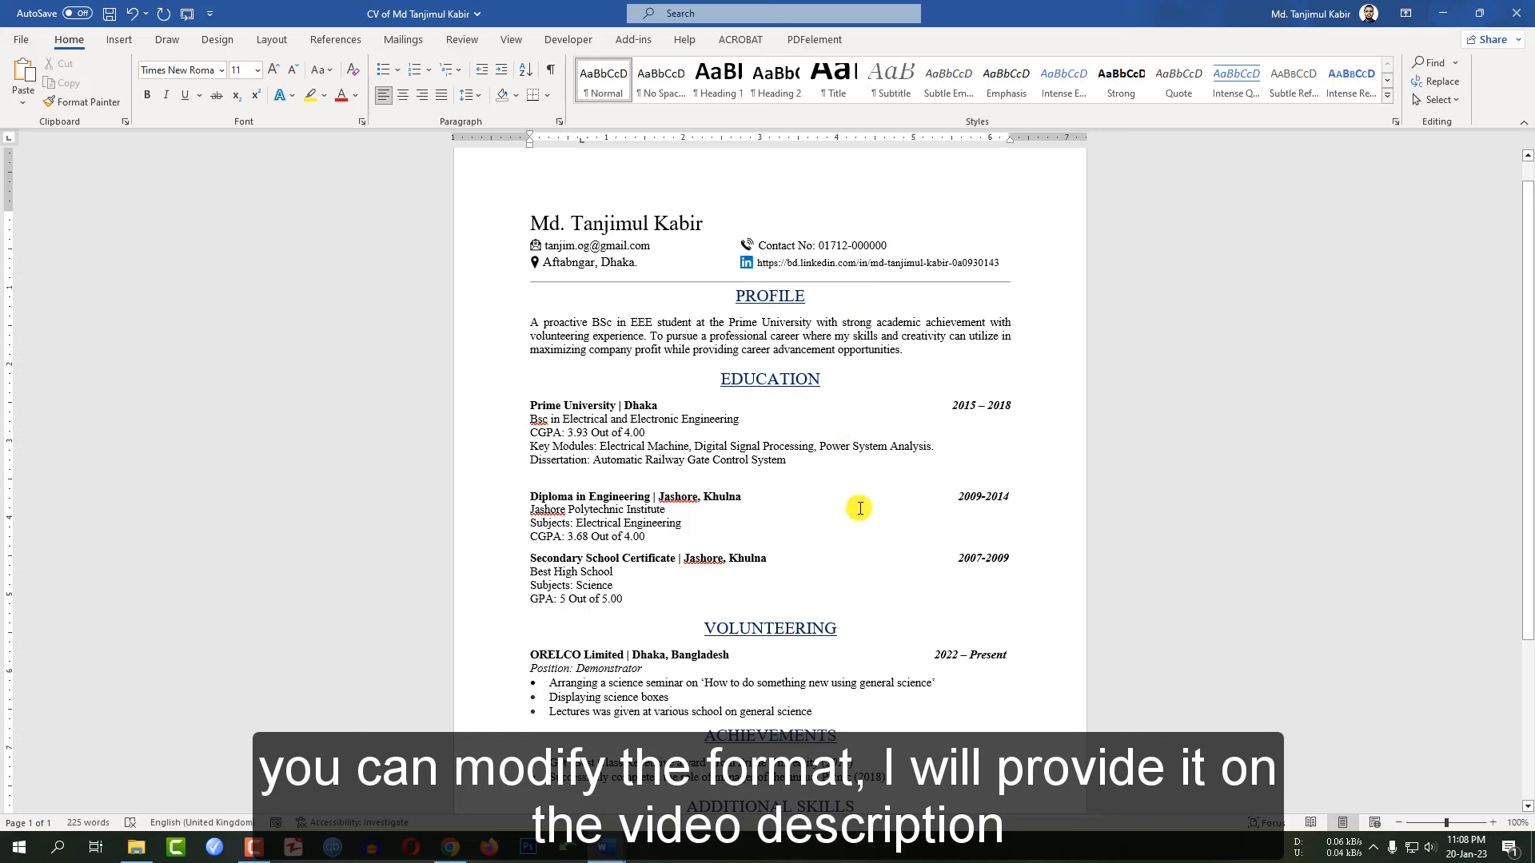
scroll(859, 509, "down", 5)
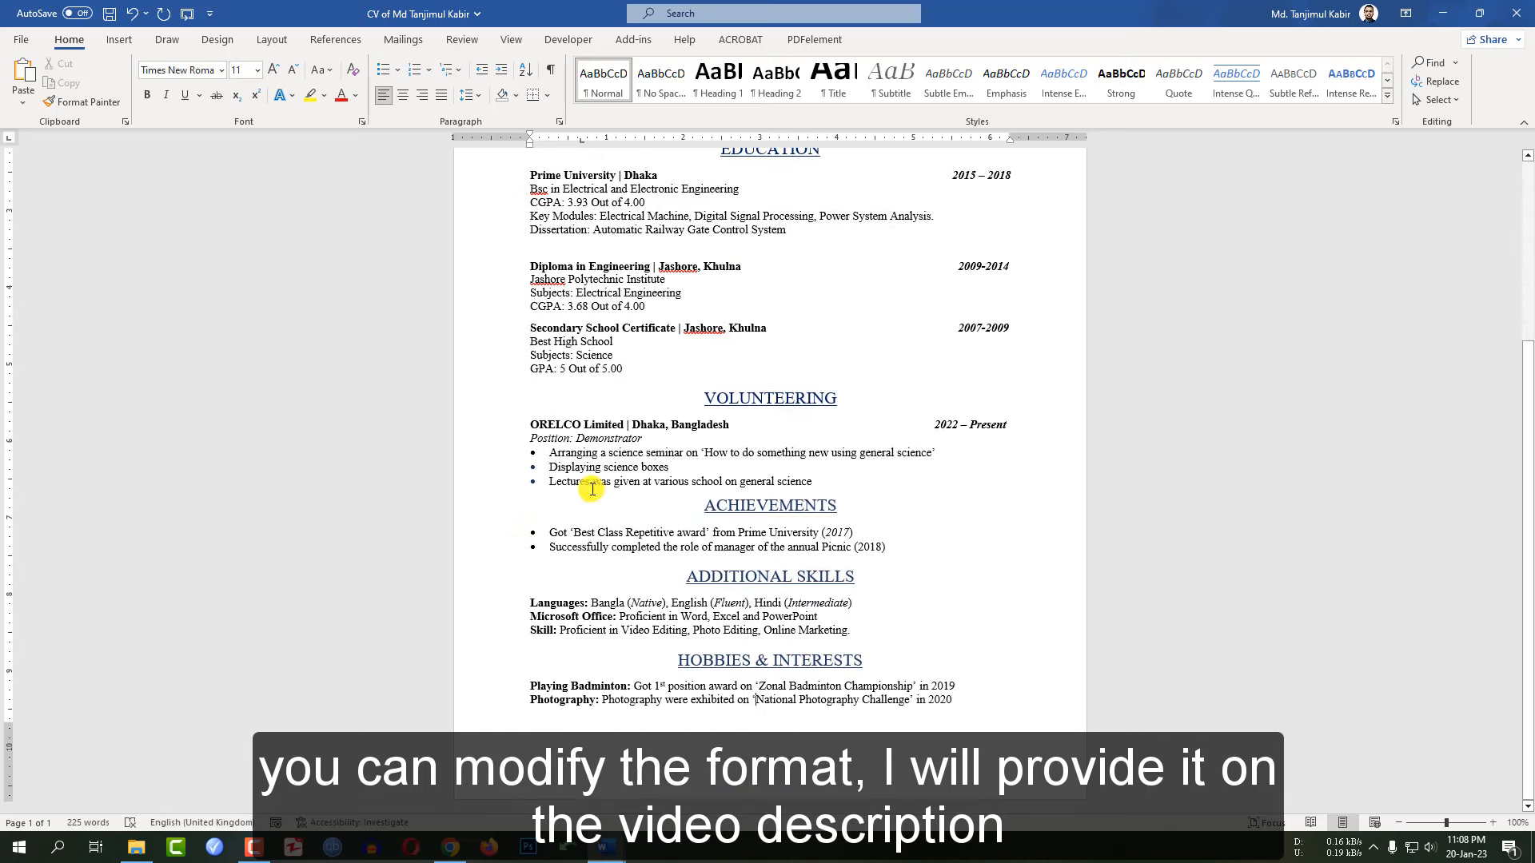
scroll(549, 588, "up", 3)
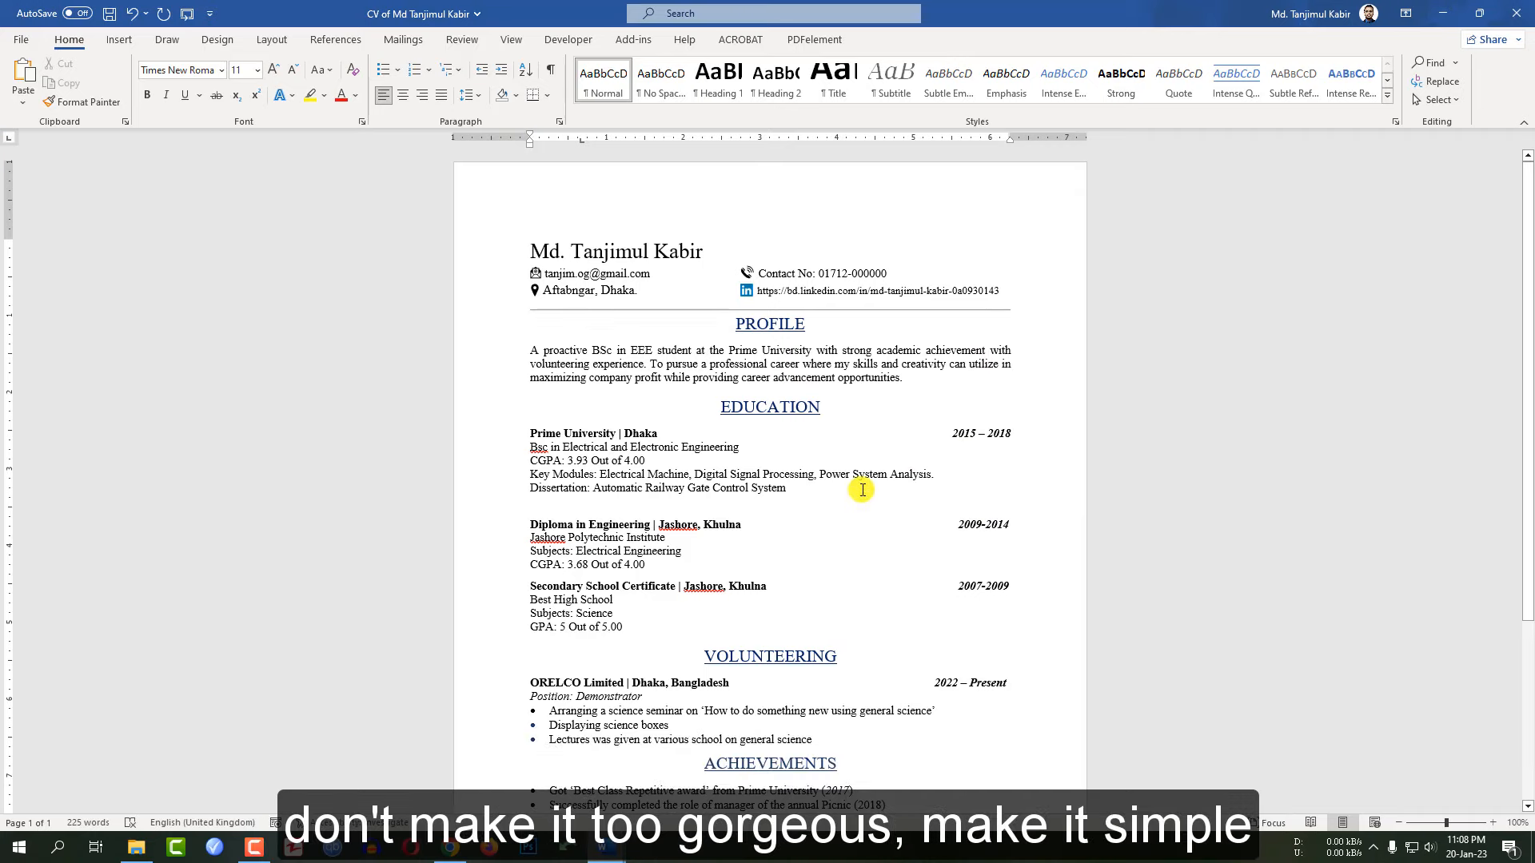
scroll(862, 489, "down", 5)
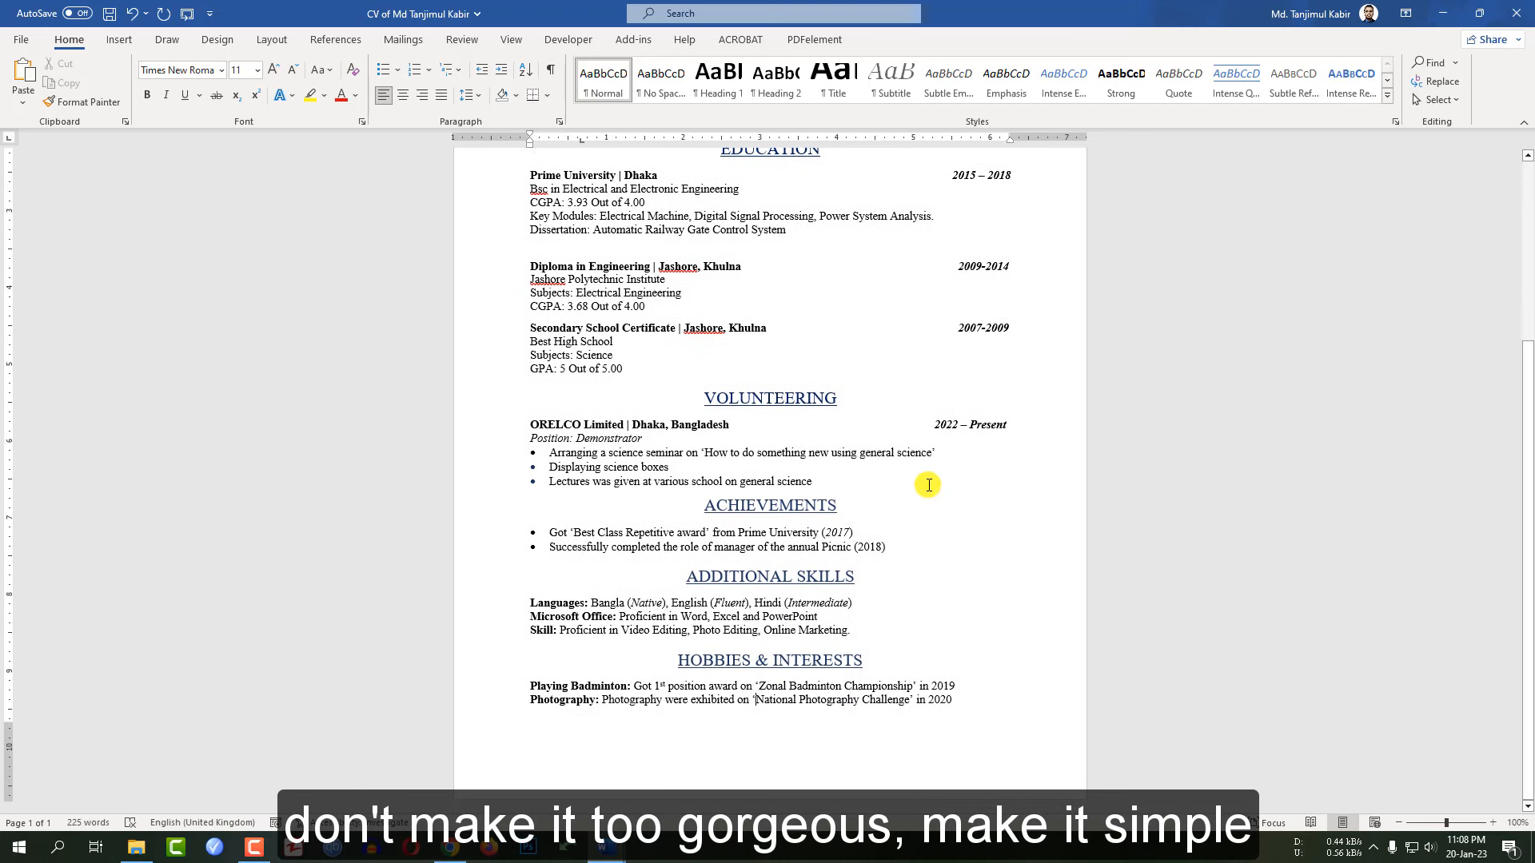